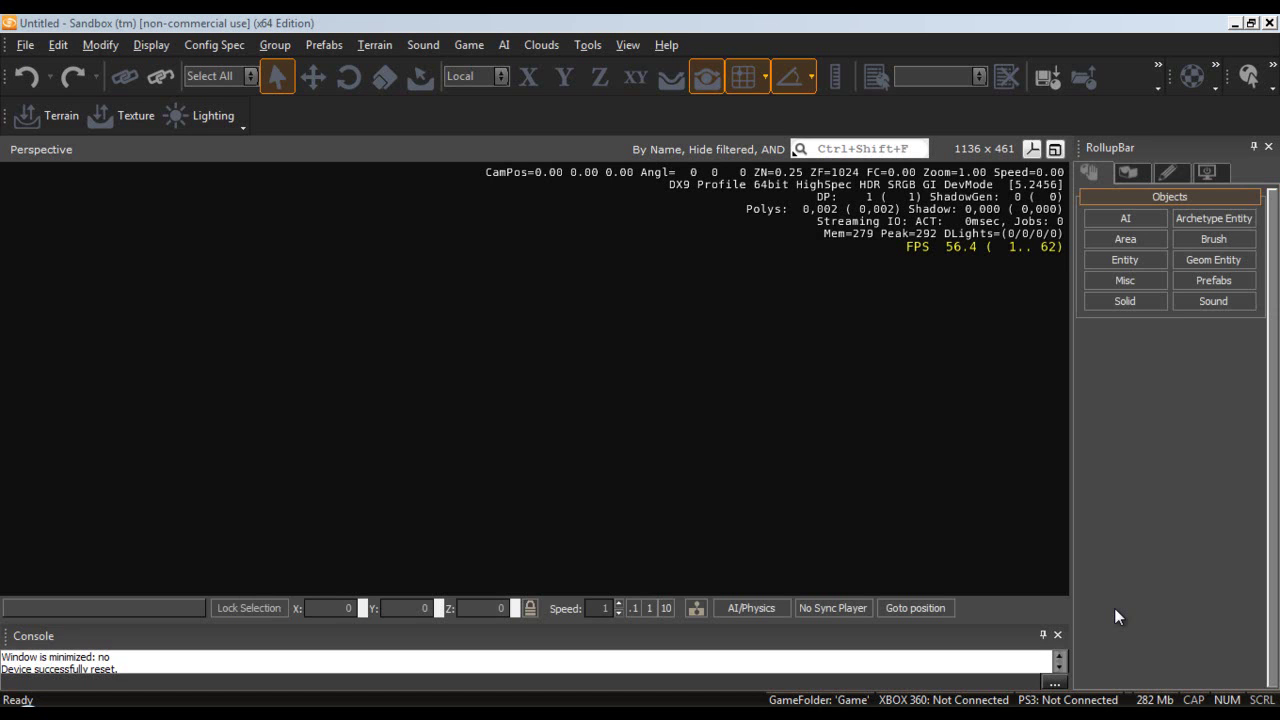
Open the recent level TutorialSeries.cry.
{"action": "left_click", "coordinate": [33, 50]}
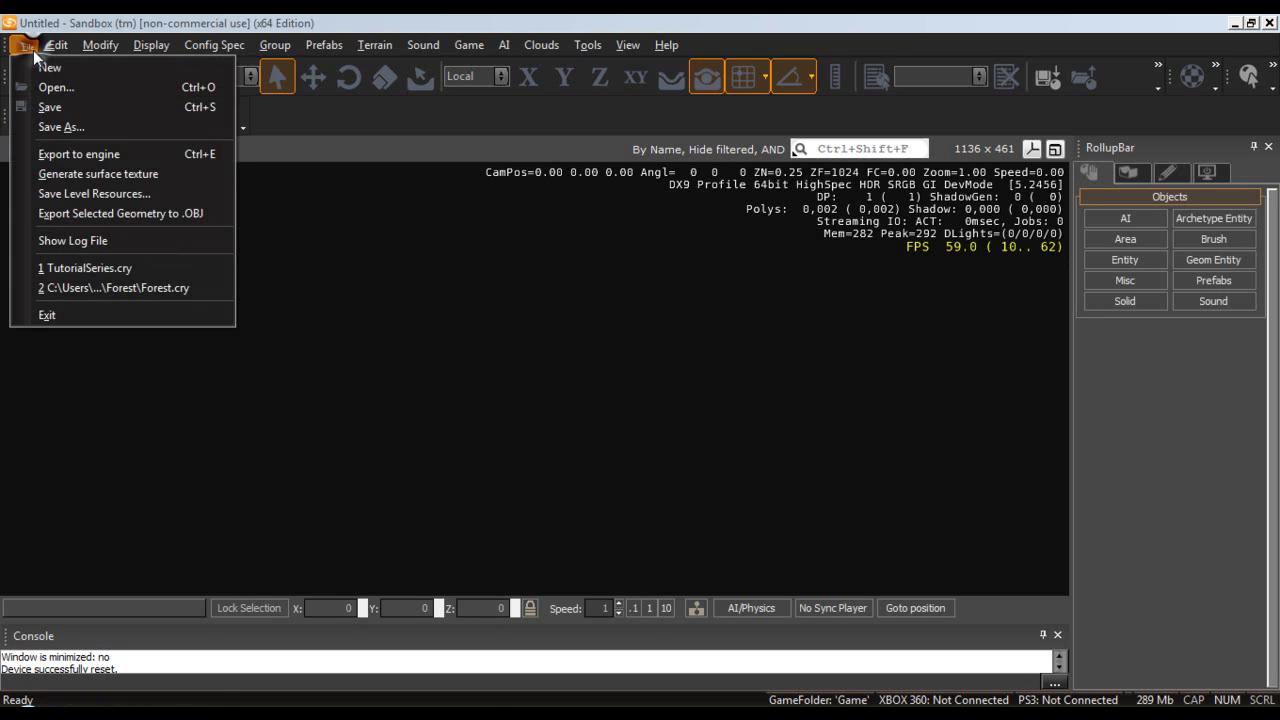
{"action": "left_click", "coordinate": [107, 270]}
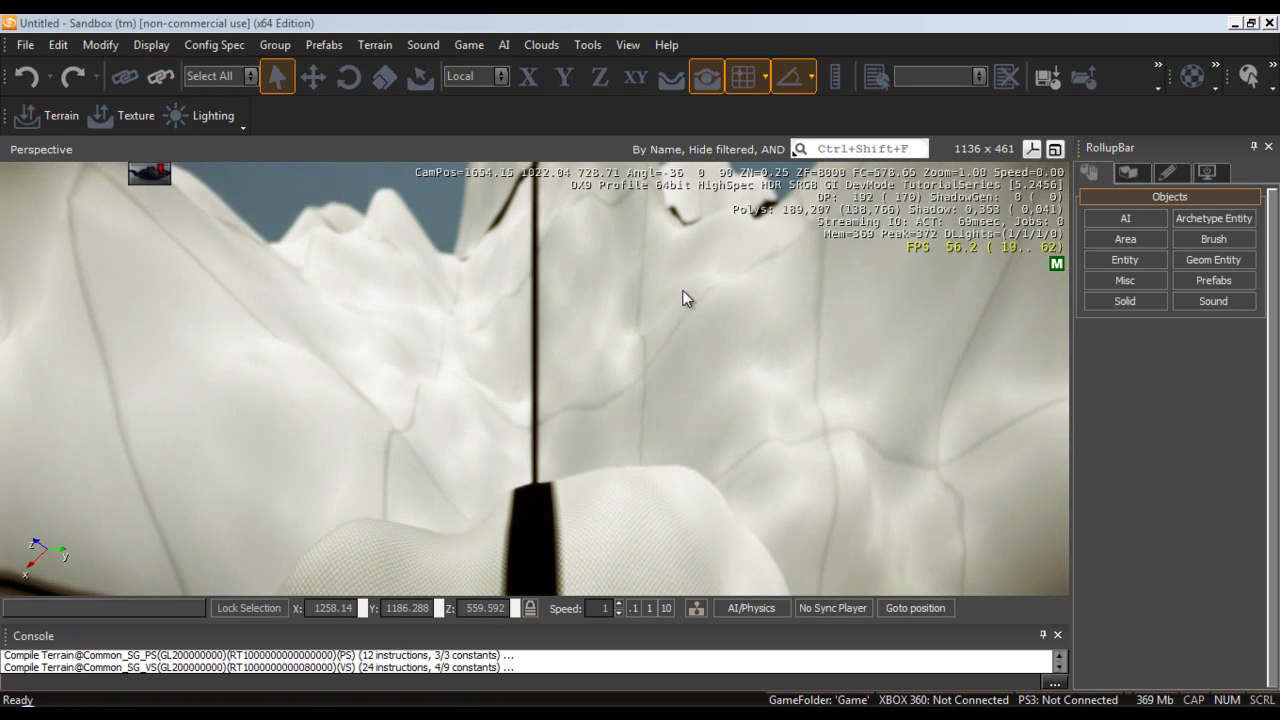
Examine the level's existing mountainous terrain from several angles.
{"action": "key", "text": "s"}
{"action": "right_click_drag", "start_coordinate": [683, 291], "coordinate": [685, 293]}
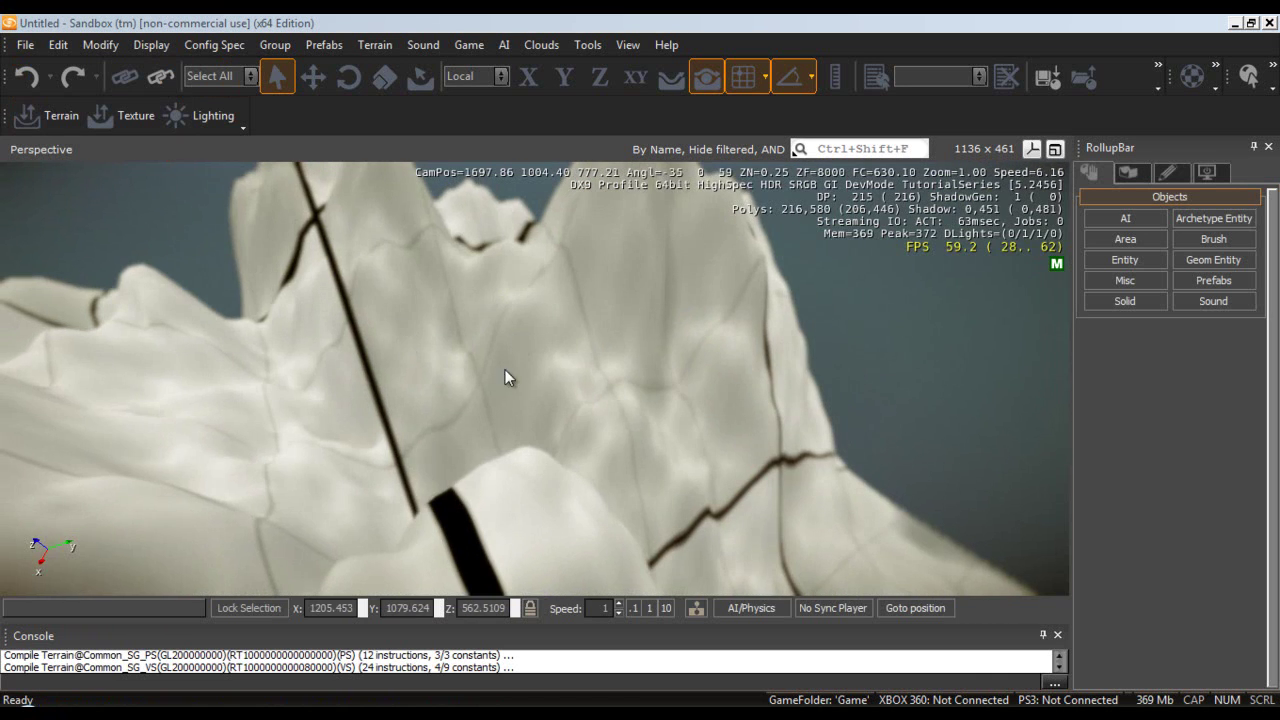
{"action": "right_click_drag", "start_coordinate": [757, 317], "coordinate": [757, 316]}
{"action": "key", "text": "s"}
{"action": "key", "text": "d"}
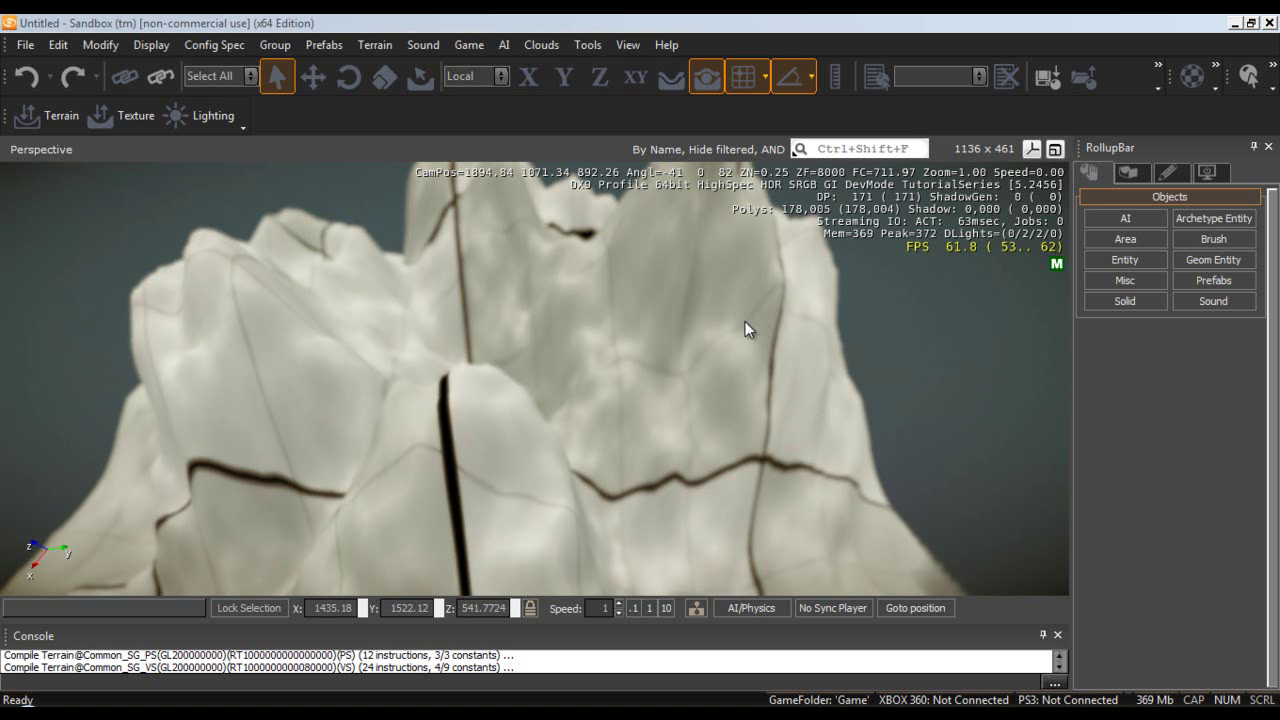
{"action": "middle_click_drag", "start_coordinate": [490, 435], "coordinate": [335, 575]}
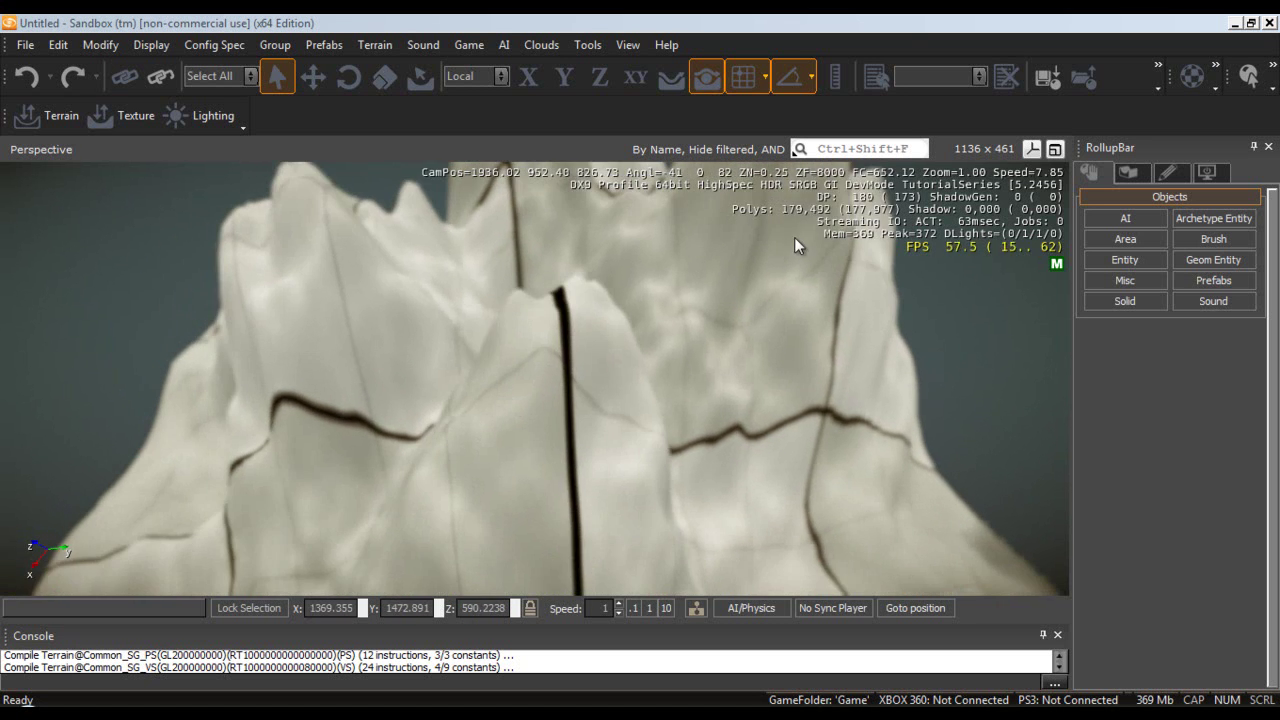
{"action": "mouse_move", "coordinate": [794, 237]}
{"action": "right_mouse_down"}
{"action": "mouse_move", "coordinate": [773, 237]}
{"action": "mouse_move", "coordinate": [807, 239]}
{"action": "mouse_move", "coordinate": [794, 231]}
{"action": "mouse_move", "coordinate": [771, 263]}
{"action": "mouse_move", "coordinate": [793, 237]}
{"action": "right_mouse_up"}
{"action": "key", "text": "w"}
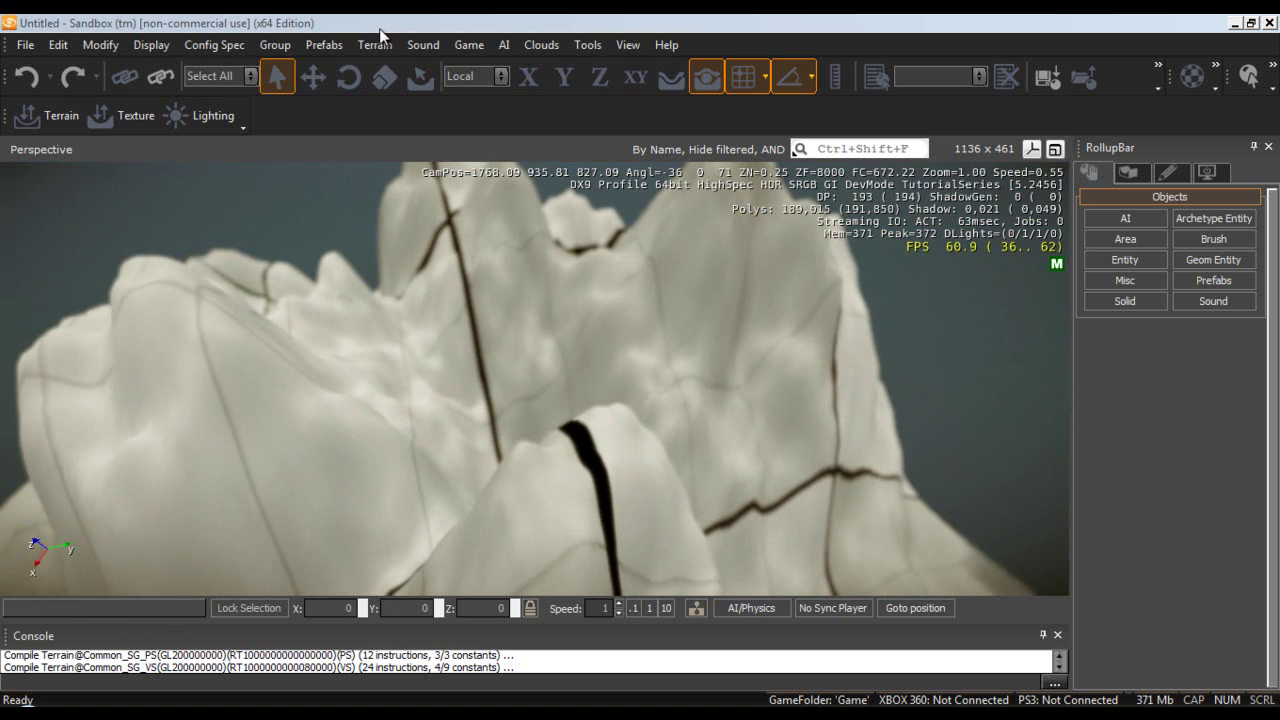
Erase the whole heightmap in the Terrain Editor, confirm the deletion and close the editor.
{"action": "left_click", "coordinate": [375, 46]}
{"action": "left_click", "coordinate": [388, 68]}
{"action": "left_click_drag", "start_coordinate": [474, 66], "coordinate": [553, 76]}
{"action": "left_click", "coordinate": [487, 125]}
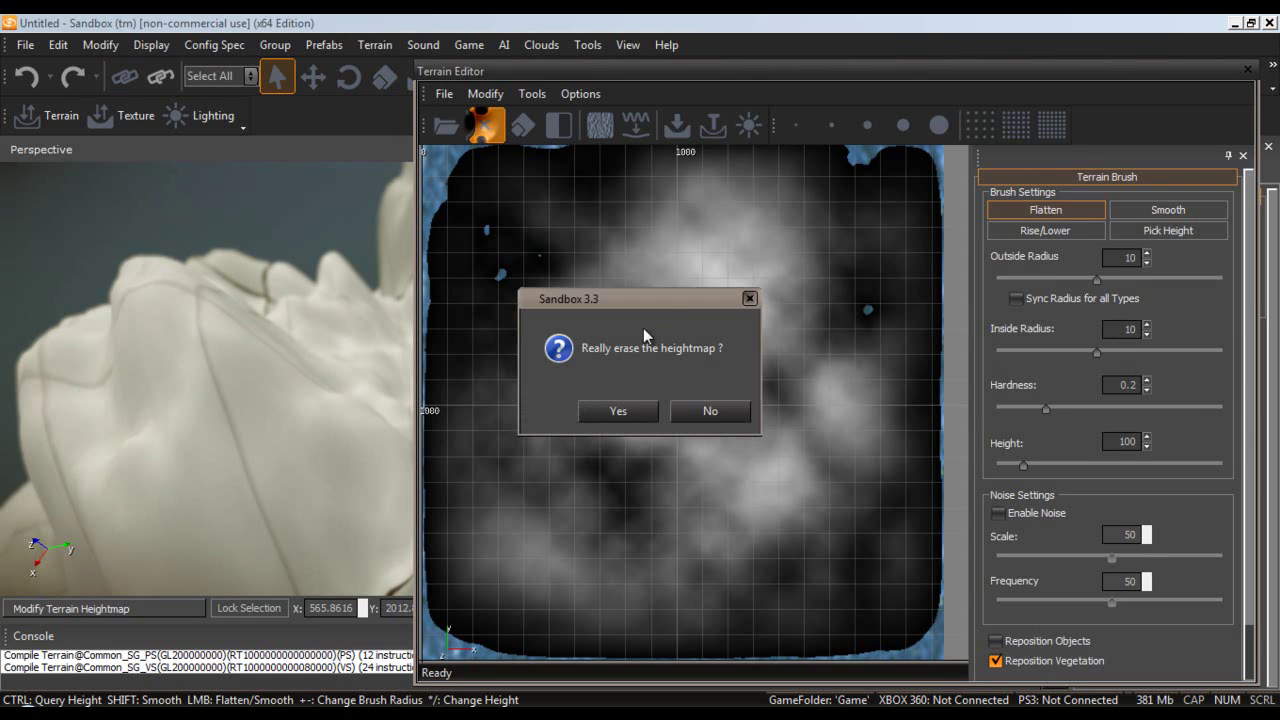
{"action": "left_click", "coordinate": [621, 411]}
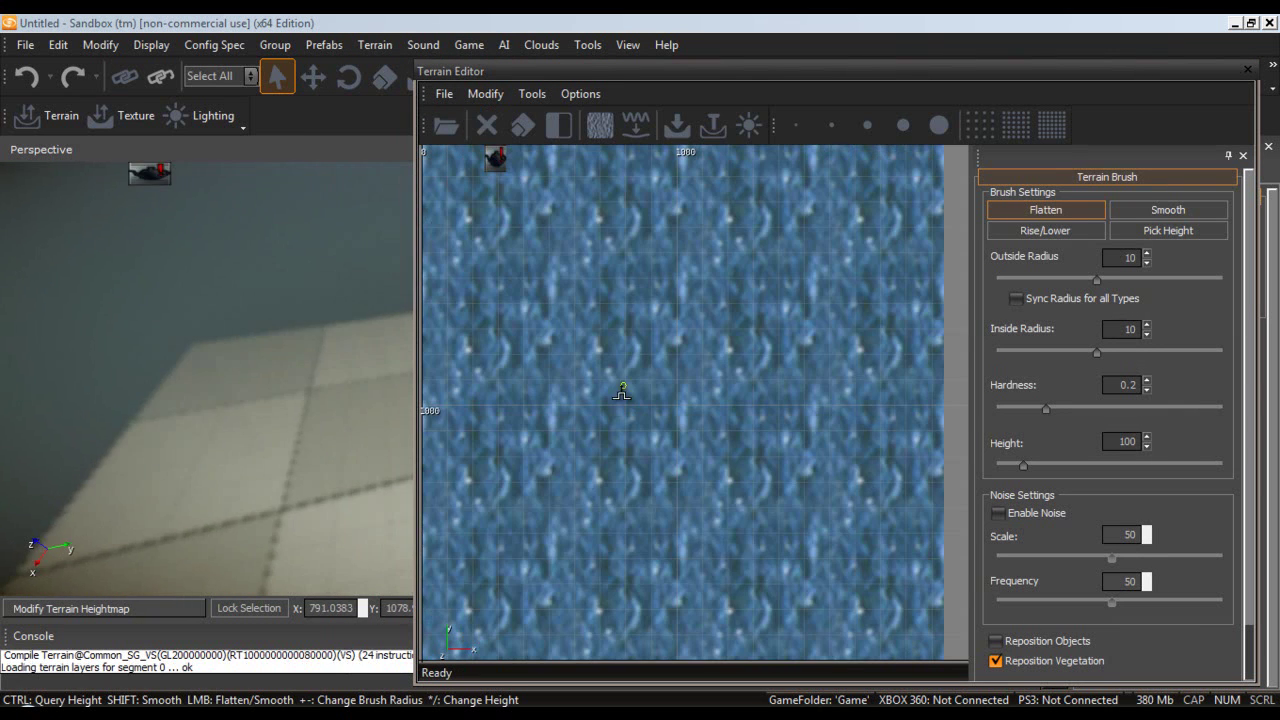
{"action": "left_click", "coordinate": [1247, 70]}
Activate the terrain Modify tool for sculpting the flat ground near the crossing of the dark grid lines.
{"action": "scroll", "coordinate": [612, 288], "scroll_direction": "up", "scroll_amount": 3}
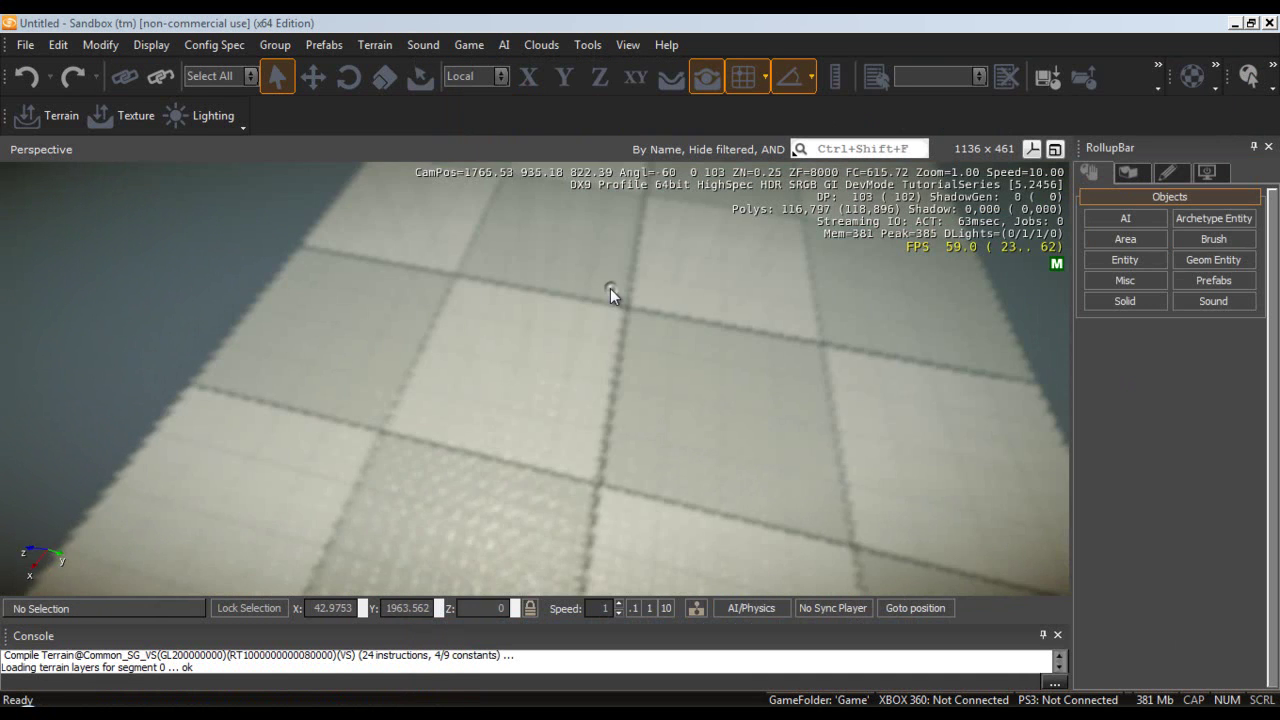
{"action": "key", "text": "w"}
{"action": "mouse_move", "coordinate": [612, 288]}
{"action": "right_mouse_down"}
{"action": "mouse_move", "coordinate": [772, 325]}
{"action": "mouse_move", "coordinate": [610, 288]}
{"action": "right_mouse_up"}
{"action": "key", "text": "w"}
{"action": "key", "text": "w"}
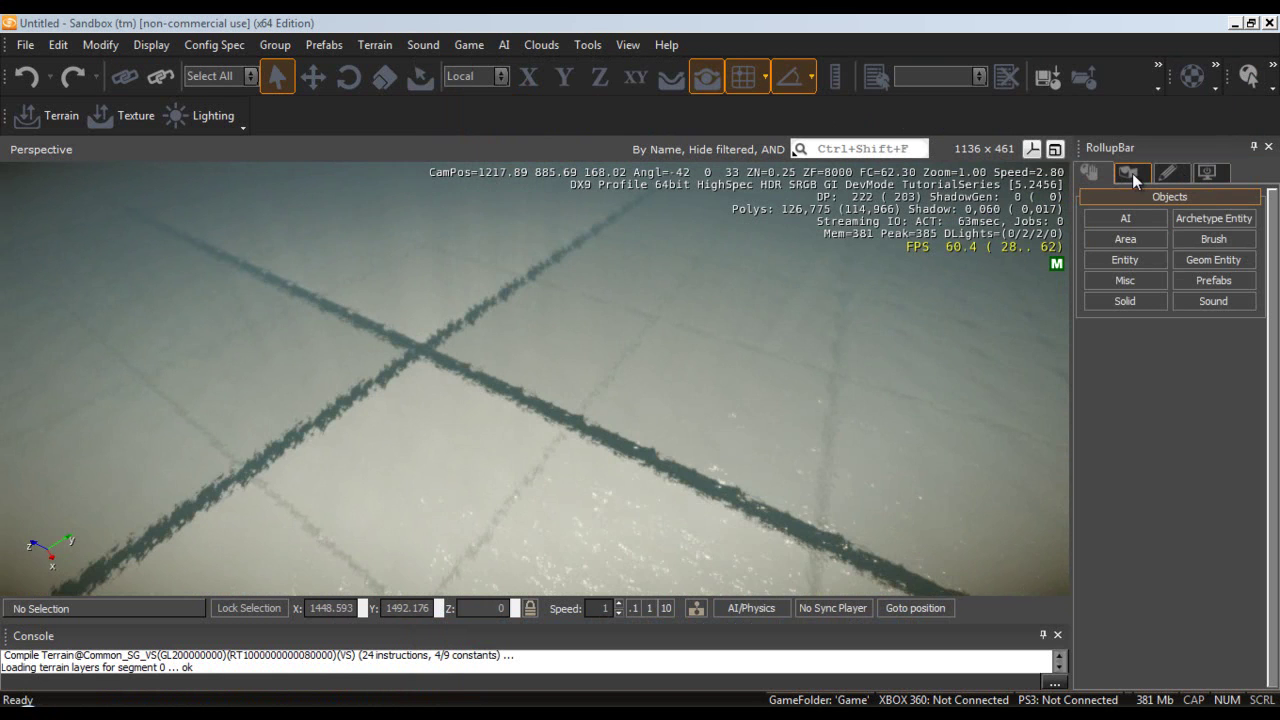
{"action": "left_click", "coordinate": [1133, 167]}
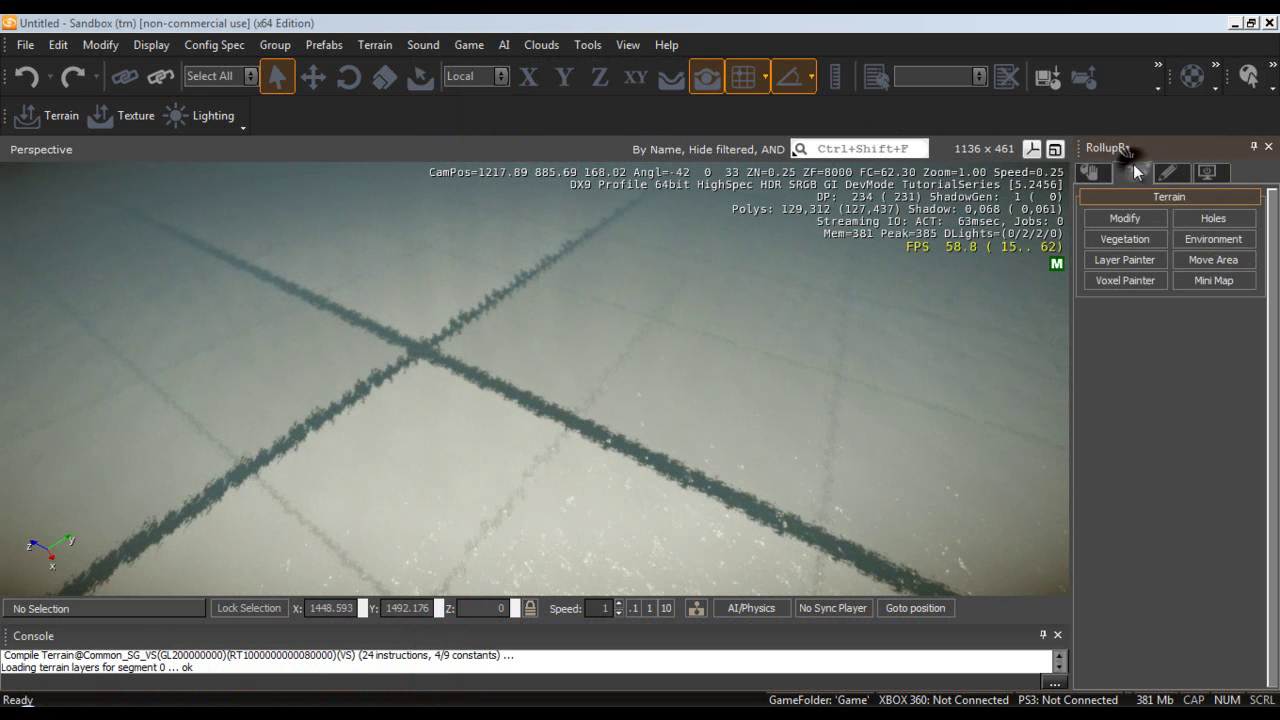
{"action": "left_click", "coordinate": [1130, 220]}
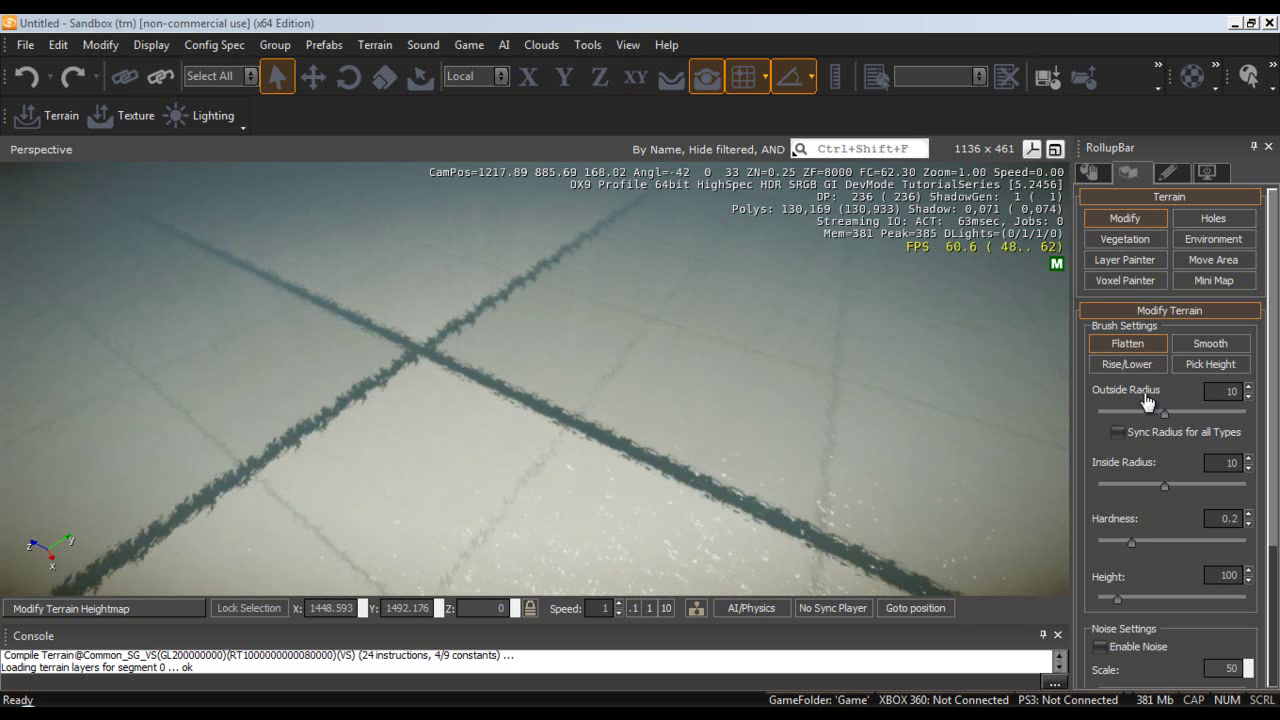
Try the Flatten brush at height 100 and radius 10 on the flat terrain, and undo the test strokes.
{"action": "left_click_drag", "start_coordinate": [1090, 447], "coordinate": [1183, 457]}
{"action": "mouse_move", "coordinate": [1271, 303]}
{"action": "left_mouse_down"}
{"action": "mouse_move", "coordinate": [1271, 336]}
{"action": "mouse_move", "coordinate": [1271, 322]}
{"action": "left_mouse_up"}
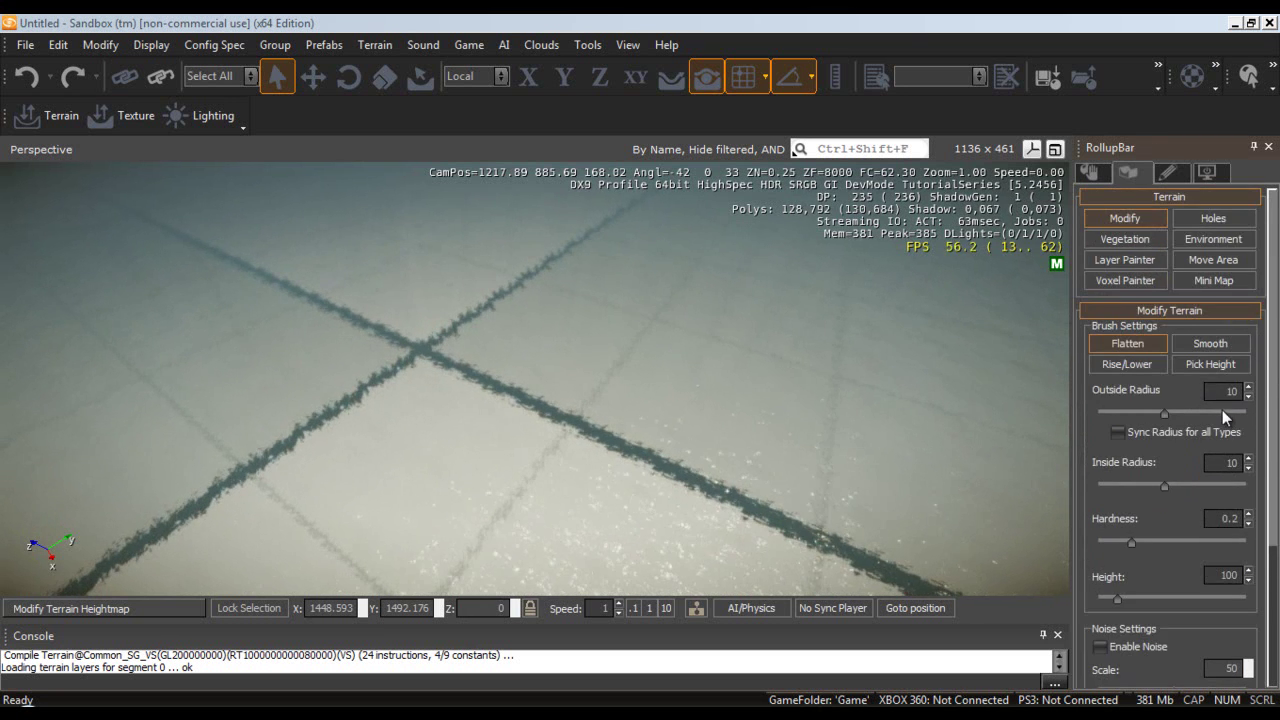
{"action": "scroll", "coordinate": [1221, 411], "scroll_direction": "down", "scroll_amount": 2}
{"action": "scroll", "coordinate": [1079, 414], "scroll_direction": "down", "scroll_amount": 2}
{"action": "scroll", "coordinate": [1079, 414], "scroll_direction": "up", "scroll_amount": 3}
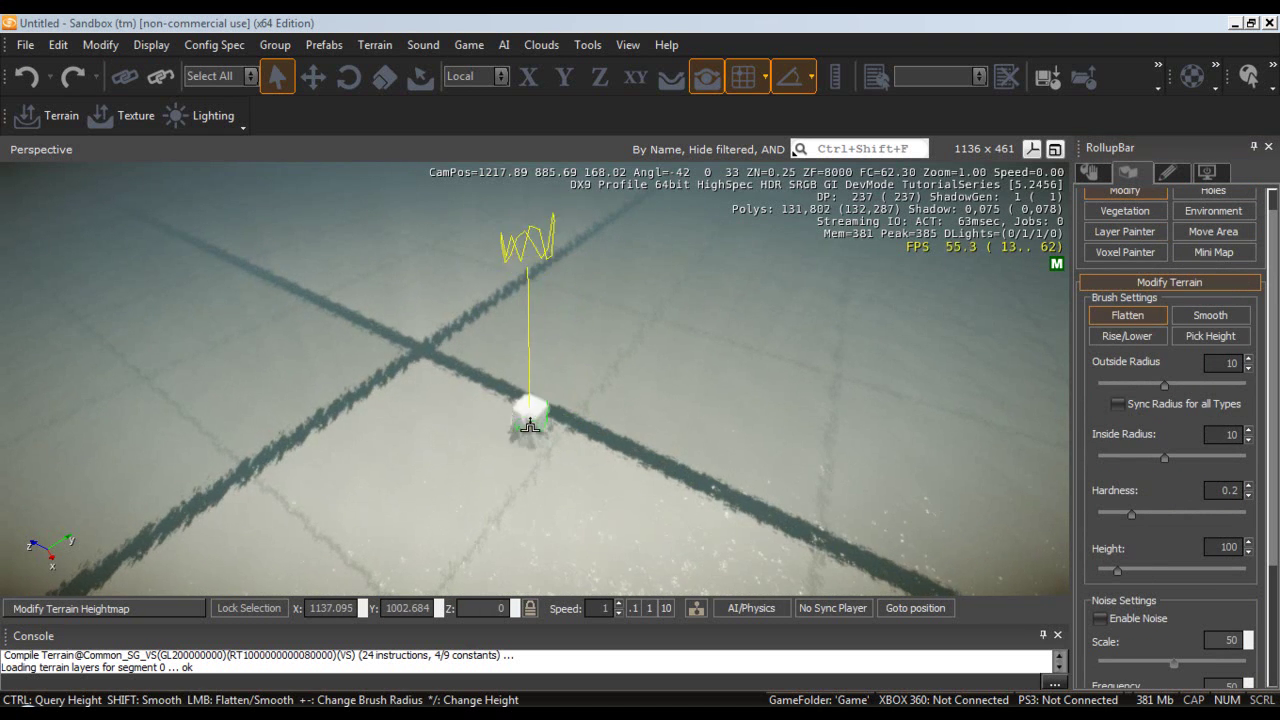
{"action": "mouse_move", "coordinate": [530, 427]}
{"action": "left_mouse_down"}
{"action": "mouse_move", "coordinate": [470, 420]}
{"action": "mouse_move", "coordinate": [515, 410]}
{"action": "left_mouse_up"}
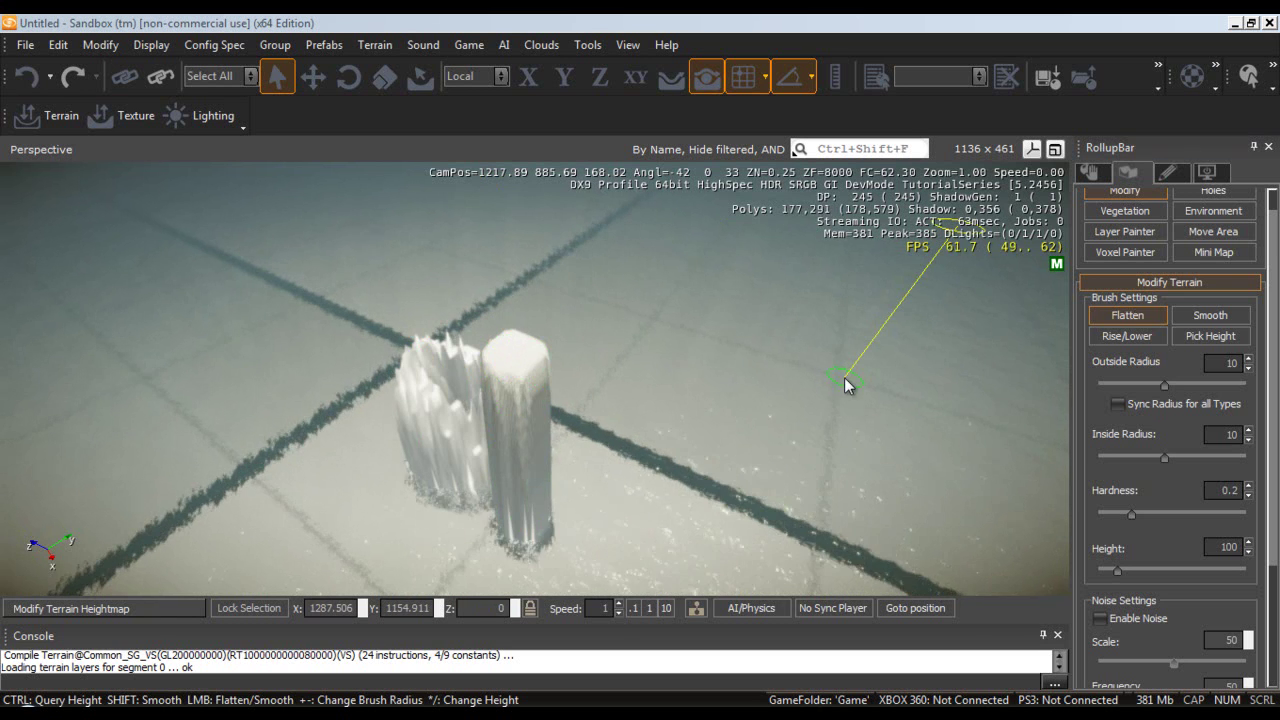
{"action": "key", "text": "ctrl+z"}
{"action": "key", "text": "ctrl+z"}
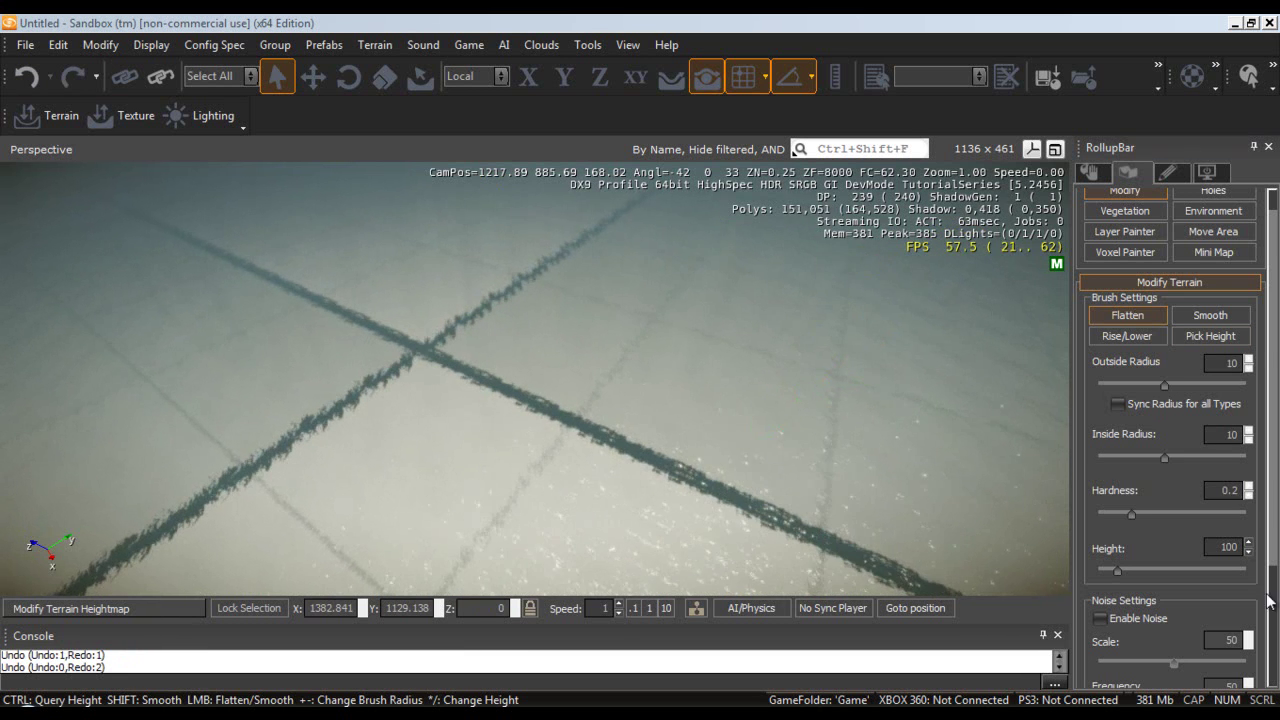
Set the Flatten brush height to 17 and both the outside and inside radius to 25.
{"action": "type", "text": "17"}
{"action": "key", "text": "Return"}
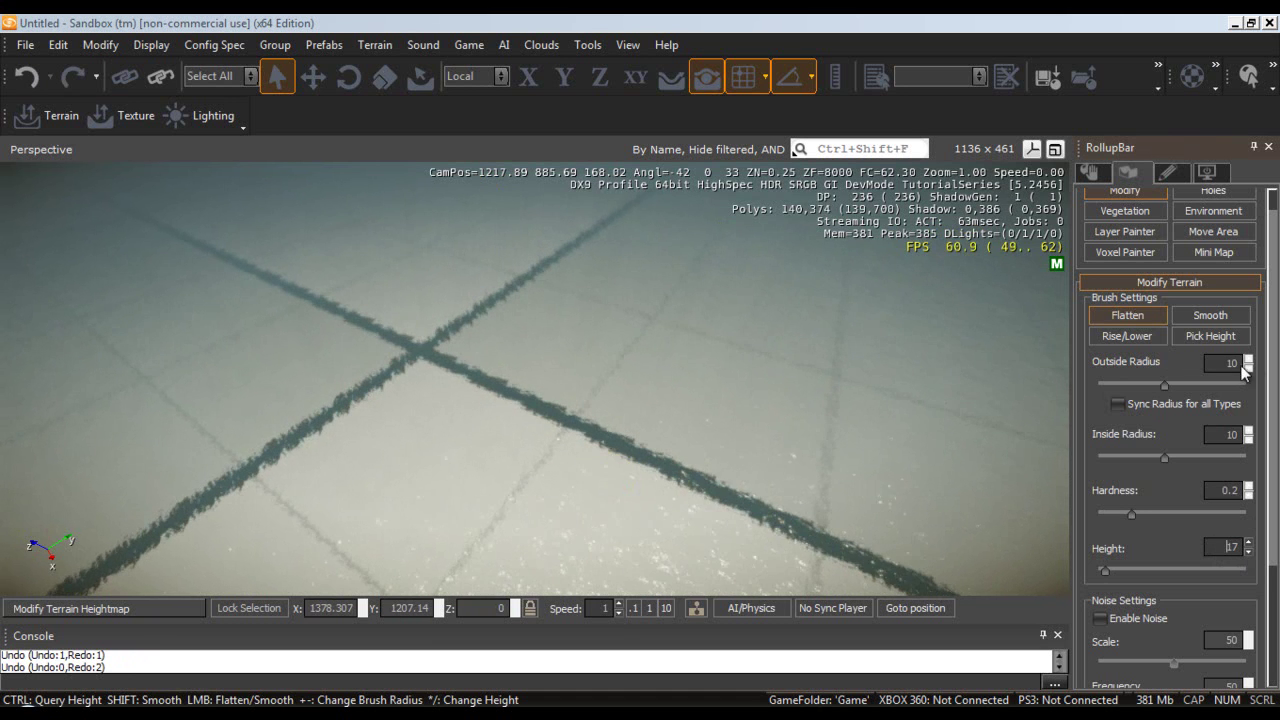
{"action": "left_click", "coordinate": [1228, 362]}
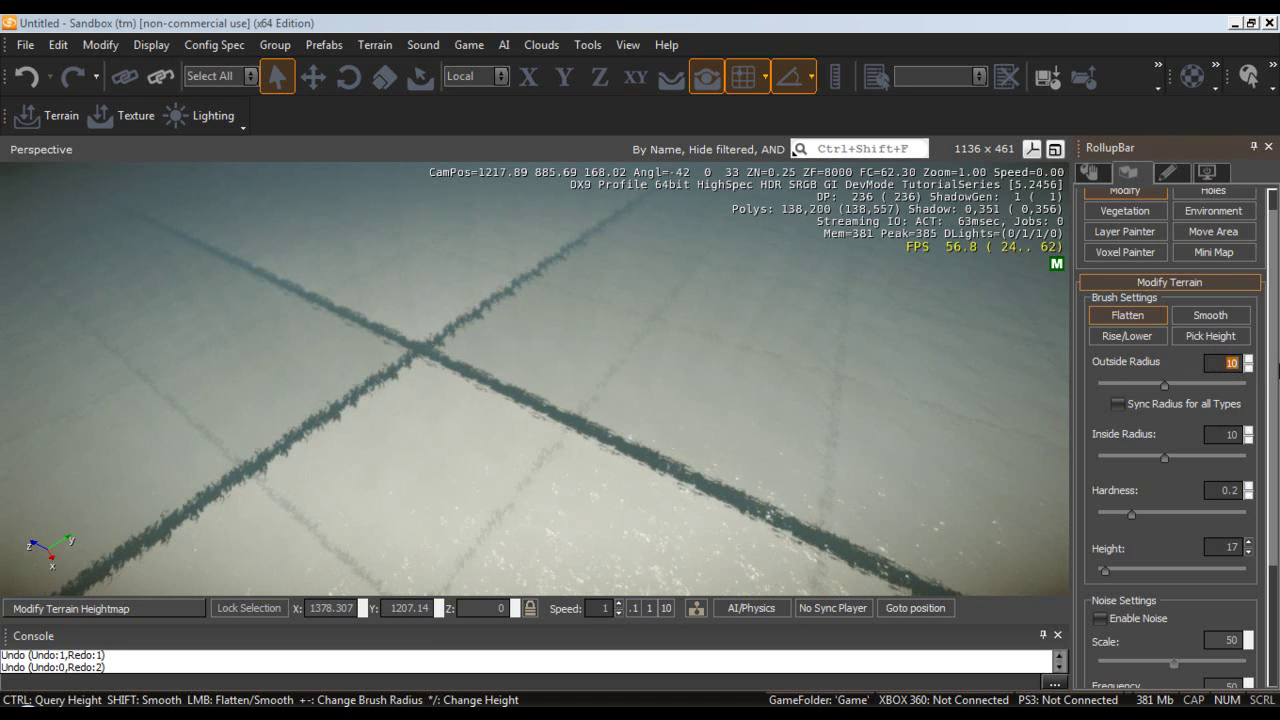
{"action": "key", "text": "Tab"}
{"action": "type", "text": "2"}
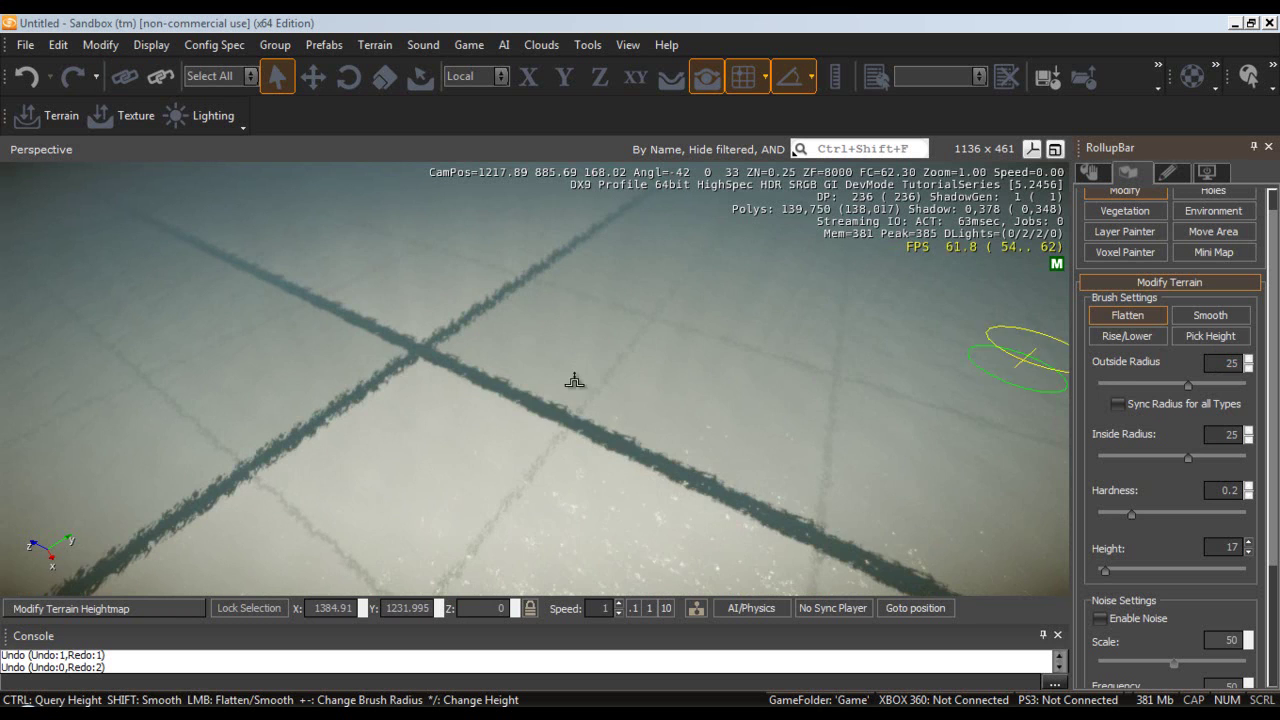
Raise a small flat plateau with the Flatten brush across the dark grid line near the crossing.
{"action": "left_click_drag", "start_coordinate": [519, 385], "coordinate": [602, 417]}
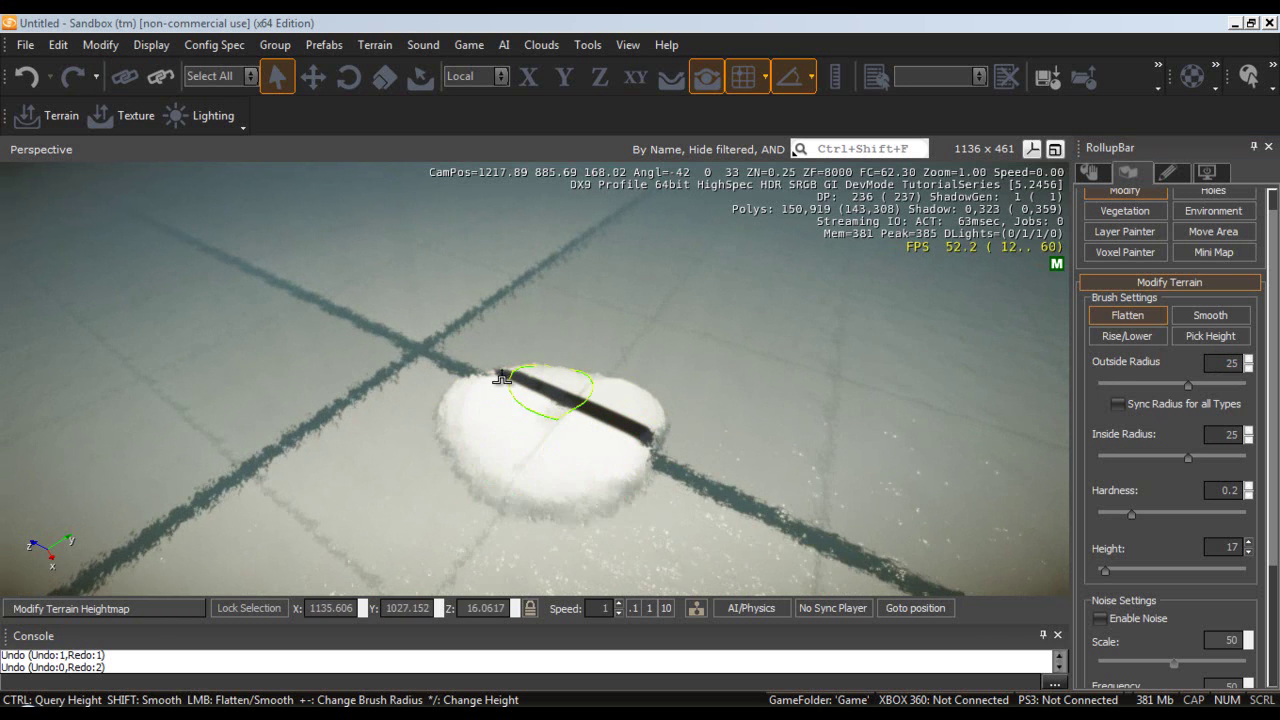
{"action": "mouse_move", "coordinate": [502, 378]}
{"action": "left_mouse_down"}
{"action": "mouse_move", "coordinate": [524, 390]}
{"action": "mouse_move", "coordinate": [529, 440]}
{"action": "left_mouse_up"}
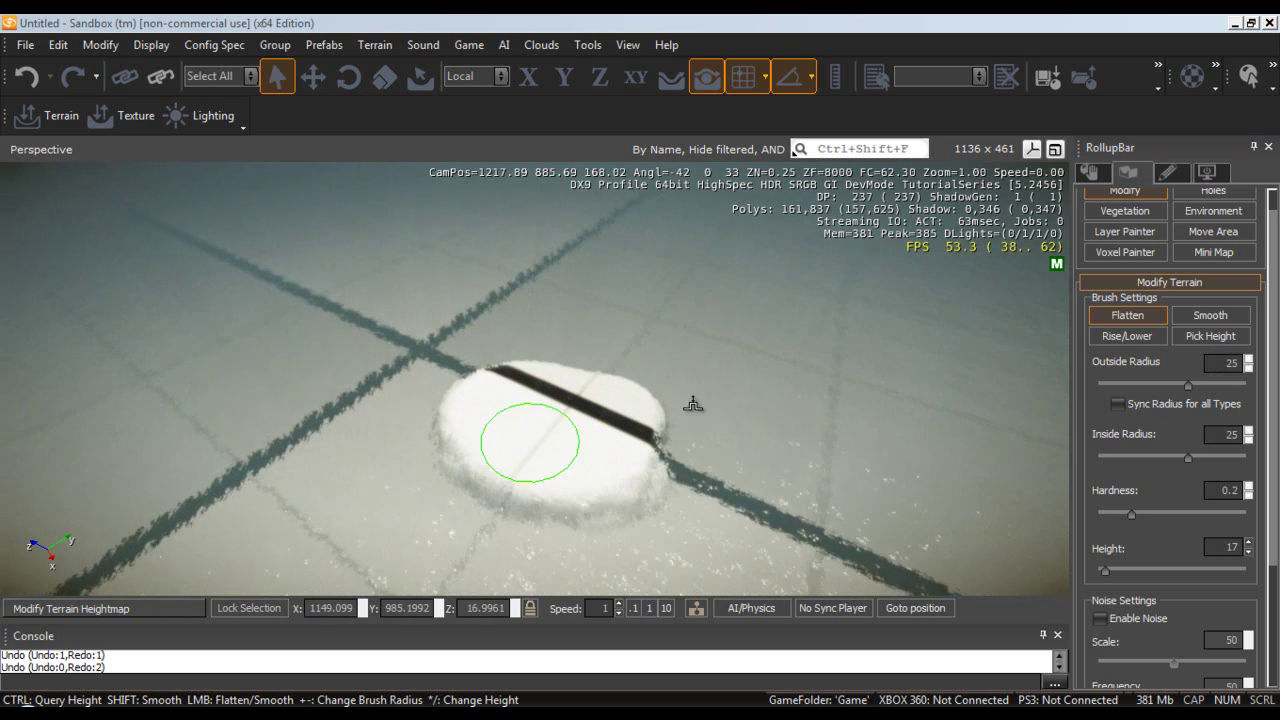
{"action": "mouse_move", "coordinate": [680, 375]}
{"action": "right_mouse_down"}
{"action": "mouse_move", "coordinate": [658, 364]}
{"action": "mouse_move", "coordinate": [720, 371]}
{"action": "mouse_move", "coordinate": [666, 383]}
{"action": "mouse_move", "coordinate": [680, 375]}
{"action": "mouse_move", "coordinate": [701, 413]}
{"action": "mouse_move", "coordinate": [678, 374]}
{"action": "right_mouse_up"}
{"action": "key", "text": "shift+w"}
{"action": "key", "text": "shift+w"}
{"action": "key", "text": "w"}
{"action": "key", "text": "w"}
{"action": "key", "text": "w"}
{"action": "key", "text": "s"}
{"action": "key", "text": "shift+s"}
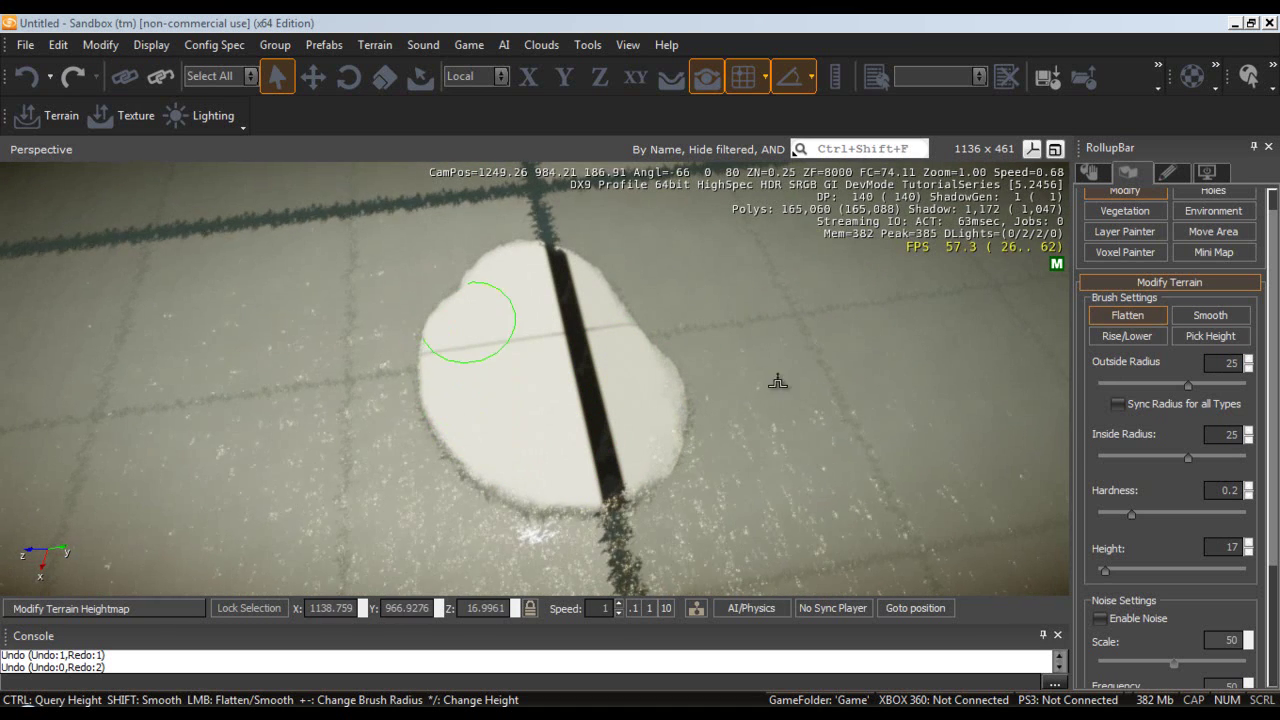
Set the brush hardness to 1 and extend the plateau outward on all sides with the Flatten brush.
{"action": "left_click_drag", "start_coordinate": [1133, 515], "coordinate": [1262, 513]}
{"action": "left_click", "coordinate": [493, 292]}
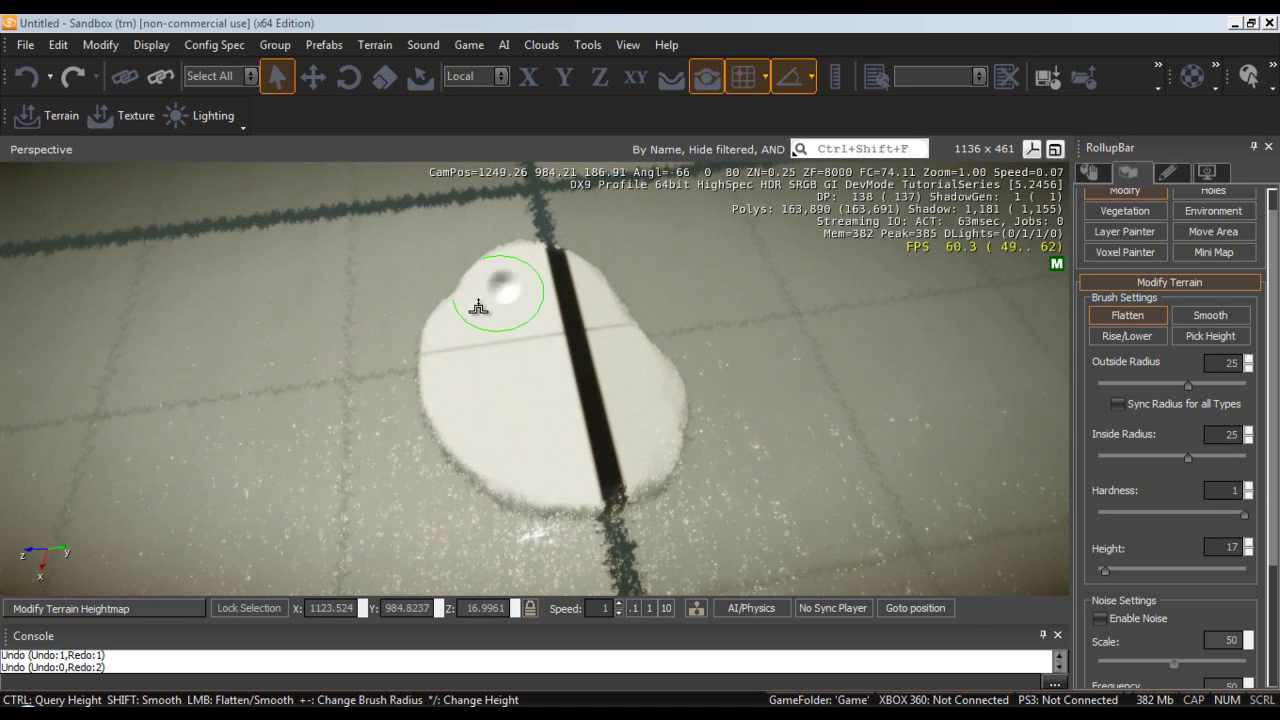
{"action": "mouse_move", "coordinate": [652, 480]}
{"action": "left_mouse_down"}
{"action": "mouse_move", "coordinate": [594, 263]}
{"action": "mouse_move", "coordinate": [729, 372]}
{"action": "left_mouse_up"}
{"action": "key", "text": "shift+w"}
{"action": "mouse_move", "coordinate": [603, 410]}
{"action": "right_mouse_down", "text": "shift"}
{"action": "mouse_move", "coordinate": [583, 397]}
{"action": "mouse_move", "coordinate": [654, 424]}
{"action": "mouse_move", "coordinate": [603, 412]}
{"action": "right_mouse_up", "text": "shift"}
{"action": "key", "text": "shift+s"}
{"action": "mouse_move", "coordinate": [640, 346]}
{"action": "left_mouse_down"}
{"action": "mouse_move", "coordinate": [660, 434]}
{"action": "mouse_move", "coordinate": [429, 489]}
{"action": "mouse_move", "coordinate": [674, 510]}
{"action": "mouse_move", "coordinate": [663, 331]}
{"action": "mouse_move", "coordinate": [514, 249]}
{"action": "mouse_move", "coordinate": [389, 266]}
{"action": "mouse_move", "coordinate": [375, 476]}
{"action": "mouse_move", "coordinate": [567, 560]}
{"action": "mouse_move", "coordinate": [720, 400]}
{"action": "mouse_move", "coordinate": [650, 285]}
{"action": "mouse_move", "coordinate": [500, 247]}
{"action": "mouse_move", "coordinate": [391, 266]}
{"action": "mouse_move", "coordinate": [360, 480]}
{"action": "mouse_move", "coordinate": [550, 430]}
{"action": "mouse_move", "coordinate": [747, 332]}
{"action": "mouse_move", "coordinate": [626, 266]}
{"action": "mouse_move", "coordinate": [451, 243]}
{"action": "left_mouse_up"}
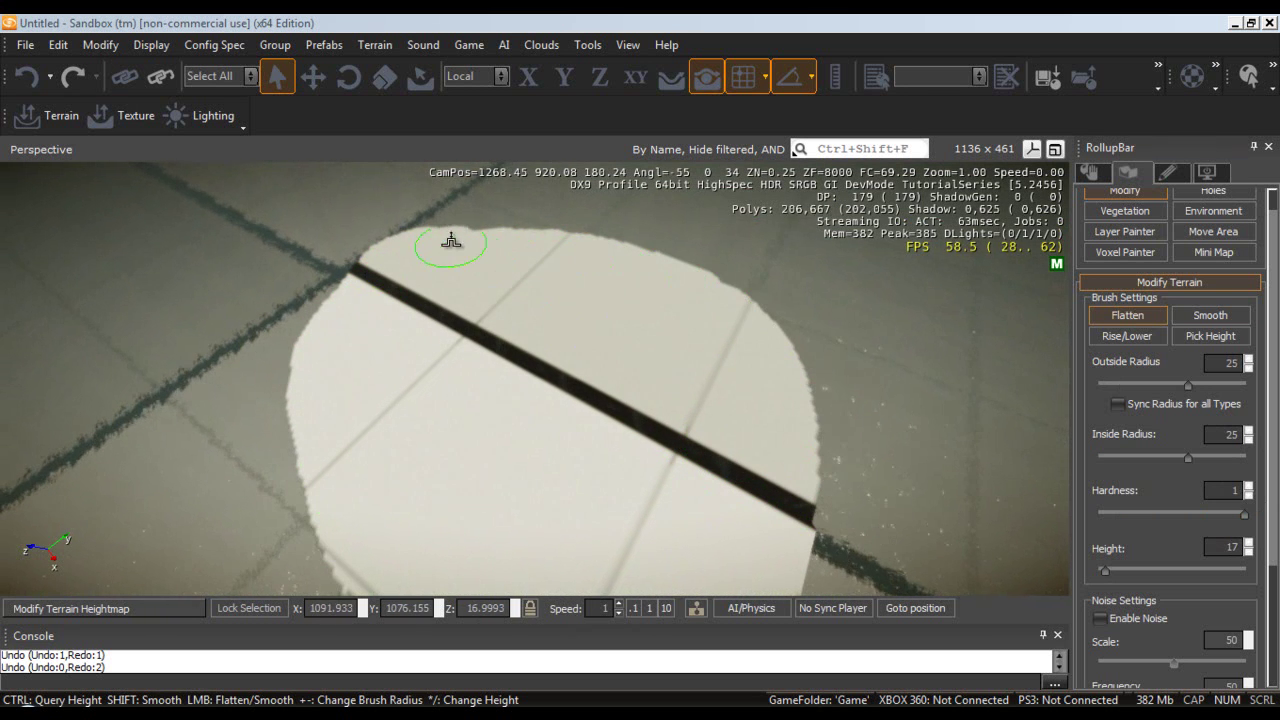
Widen the plateau further and fill in its ragged edges with the Flatten brush.
{"action": "key", "text": "shift+d"}
{"action": "right_click_drag", "start_coordinate": [797, 334], "coordinate": [797, 335], "text": "shift"}
{"action": "key", "text": "shift+s"}
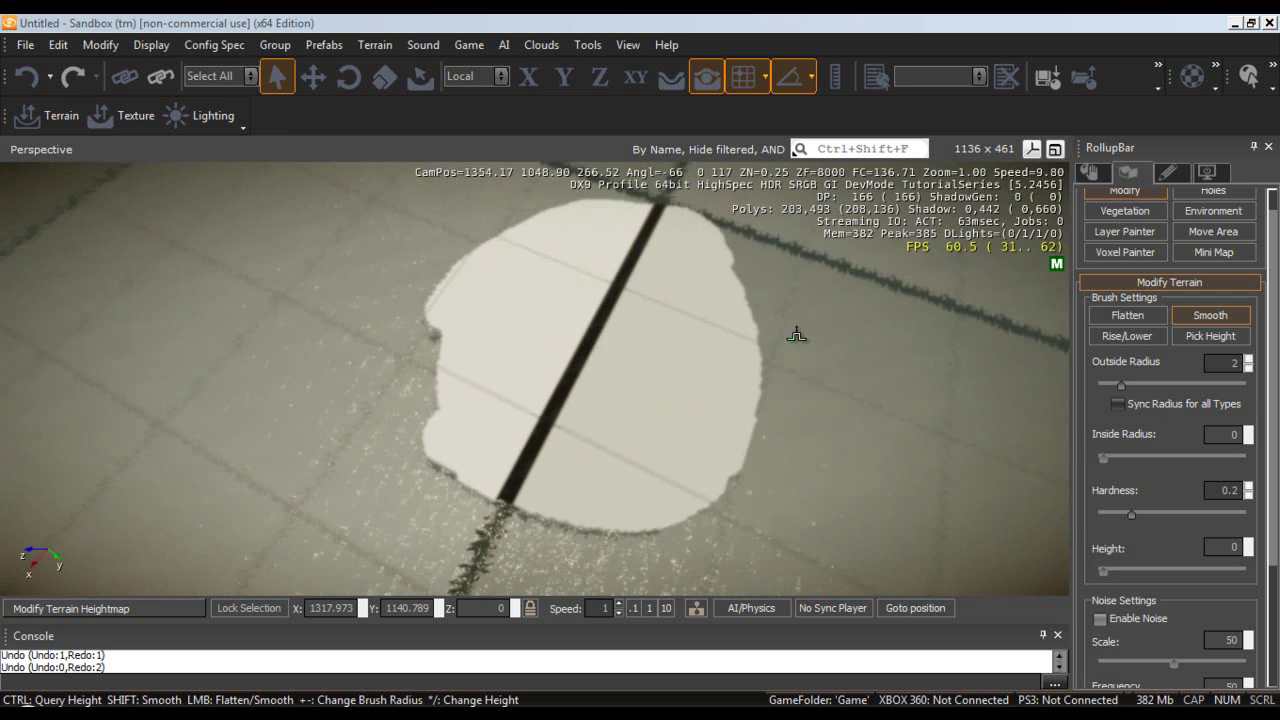
{"action": "mouse_move", "coordinate": [437, 322]}
{"action": "left_mouse_down"}
{"action": "mouse_move", "coordinate": [429, 514]}
{"action": "mouse_move", "coordinate": [443, 329]}
{"action": "mouse_move", "coordinate": [600, 520]}
{"action": "left_mouse_up"}
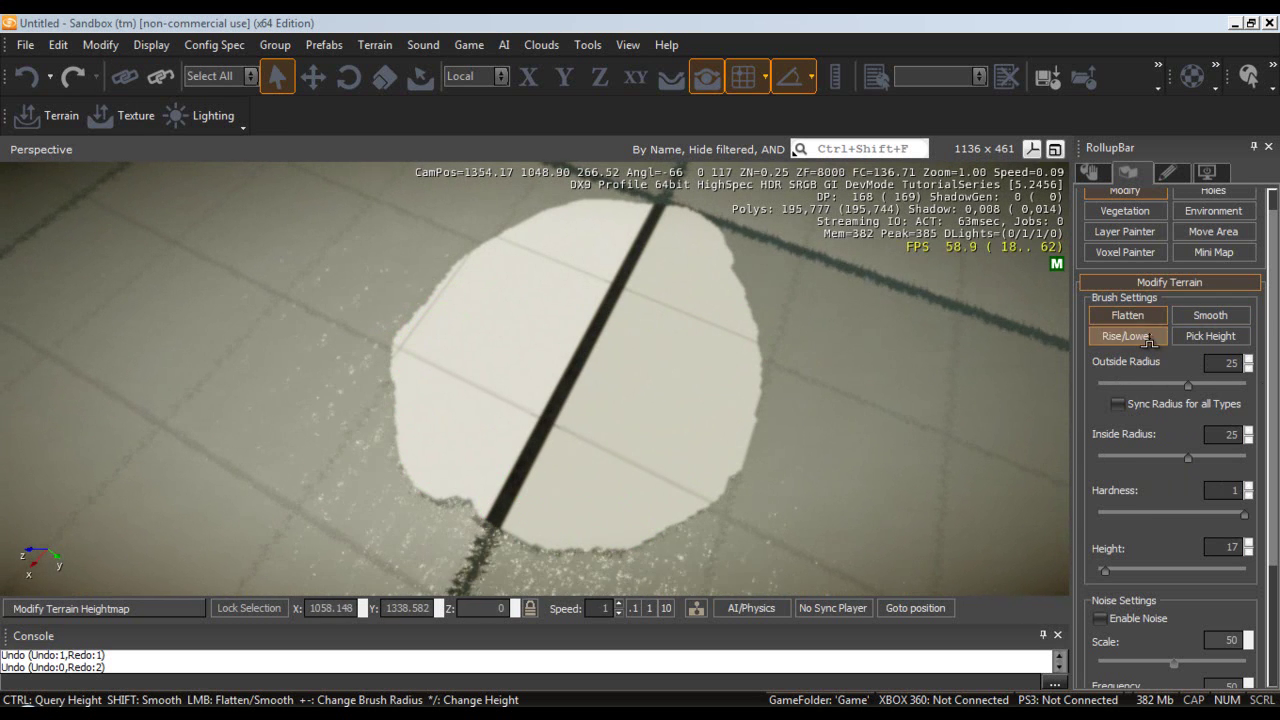
{"action": "left_click", "coordinate": [1198, 335]}
{"action": "mouse_move", "coordinate": [470, 500]}
{"action": "left_mouse_down"}
{"action": "mouse_move", "coordinate": [449, 486]}
{"action": "mouse_move", "coordinate": [666, 523]}
{"action": "mouse_move", "coordinate": [752, 250]}
{"action": "mouse_move", "coordinate": [655, 206]}
{"action": "mouse_move", "coordinate": [566, 214]}
{"action": "mouse_move", "coordinate": [403, 335]}
{"action": "mouse_move", "coordinate": [423, 514]}
{"action": "mouse_move", "coordinate": [604, 571]}
{"action": "left_mouse_up"}
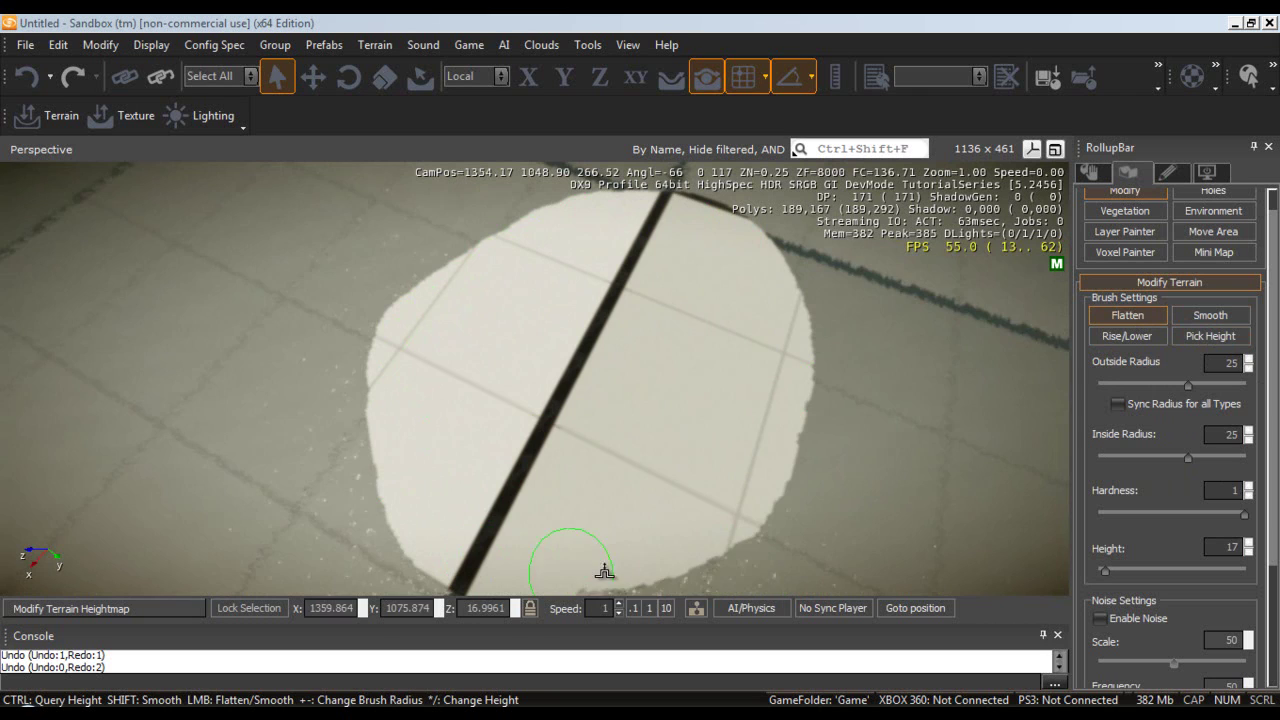
{"action": "mouse_move", "coordinate": [744, 514]}
{"action": "left_mouse_down"}
{"action": "mouse_move", "coordinate": [774, 306]}
{"action": "mouse_move", "coordinate": [737, 240]}
{"action": "mouse_move", "coordinate": [546, 517]}
{"action": "left_mouse_up"}
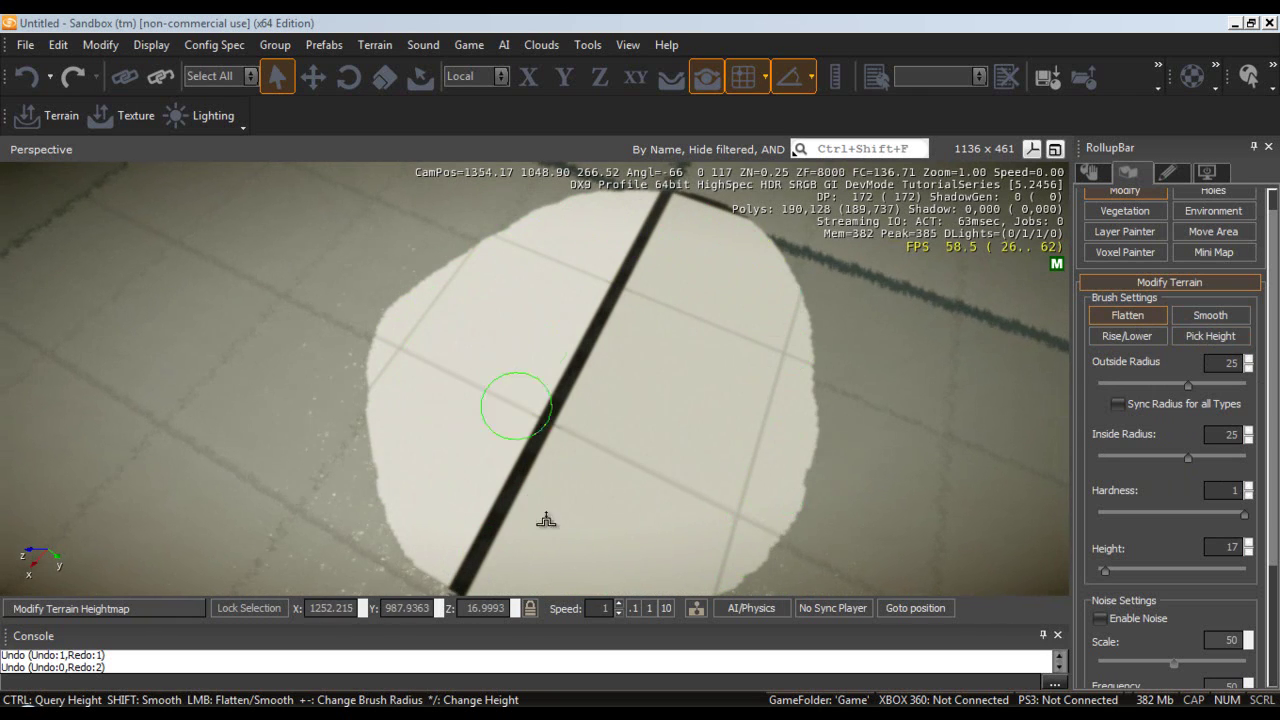
Open the Terrain Texture Layers editor.
{"action": "key", "text": "shift+w"}
{"action": "right_click_drag", "start_coordinate": [660, 374], "coordinate": [654, 373]}
{"action": "key", "text": "shift+w"}
{"action": "key", "text": "w"}
{"action": "key", "text": "s"}
{"action": "key", "text": "s"}
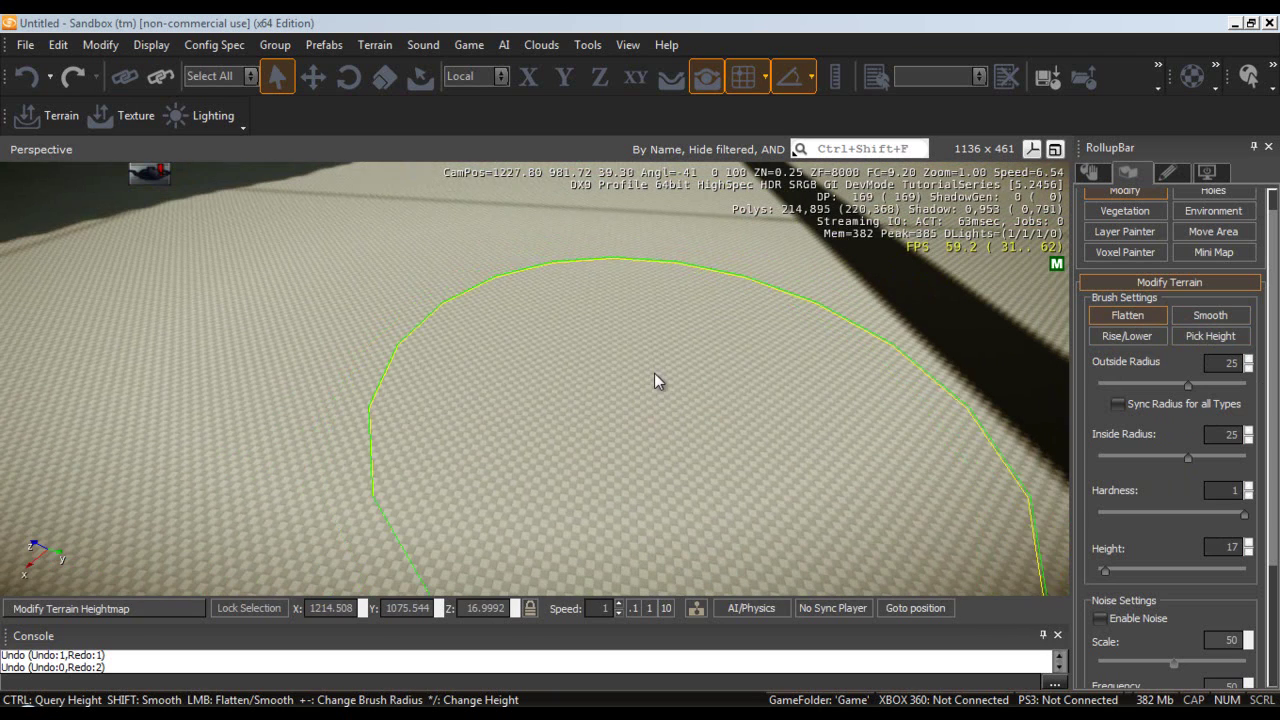
{"action": "left_click", "coordinate": [380, 47]}
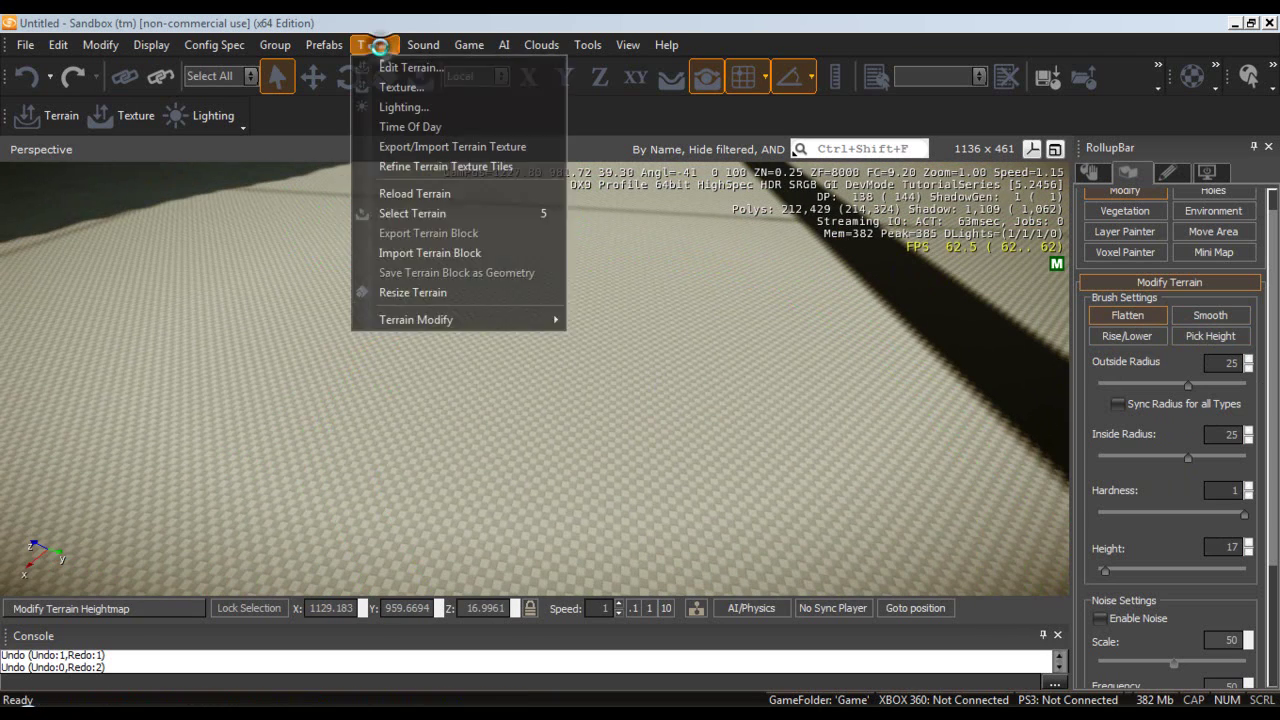
{"action": "left_click", "coordinate": [503, 91]}
{"action": "left_click_drag", "start_coordinate": [362, 120], "coordinate": [499, 72]}
Rename the default terrain texture layer to Grass.
{"action": "double_click", "coordinate": [394, 140]}
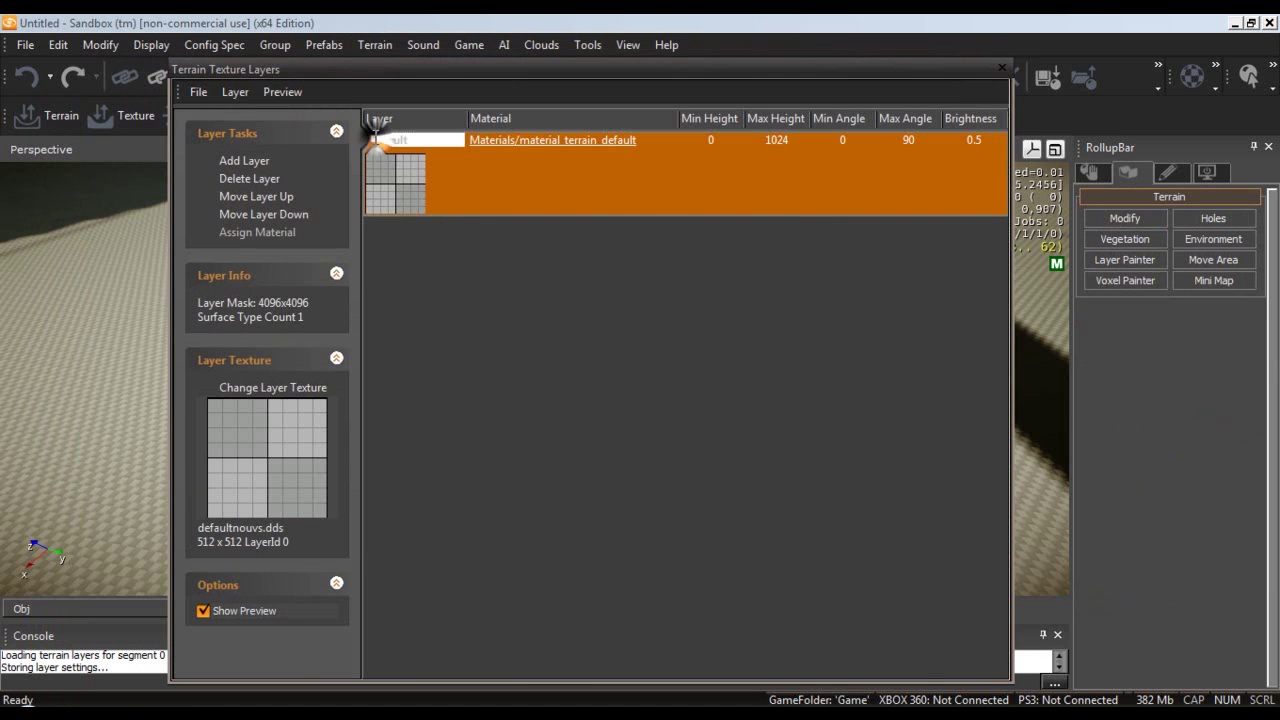
{"action": "type", "text": "Gra"}
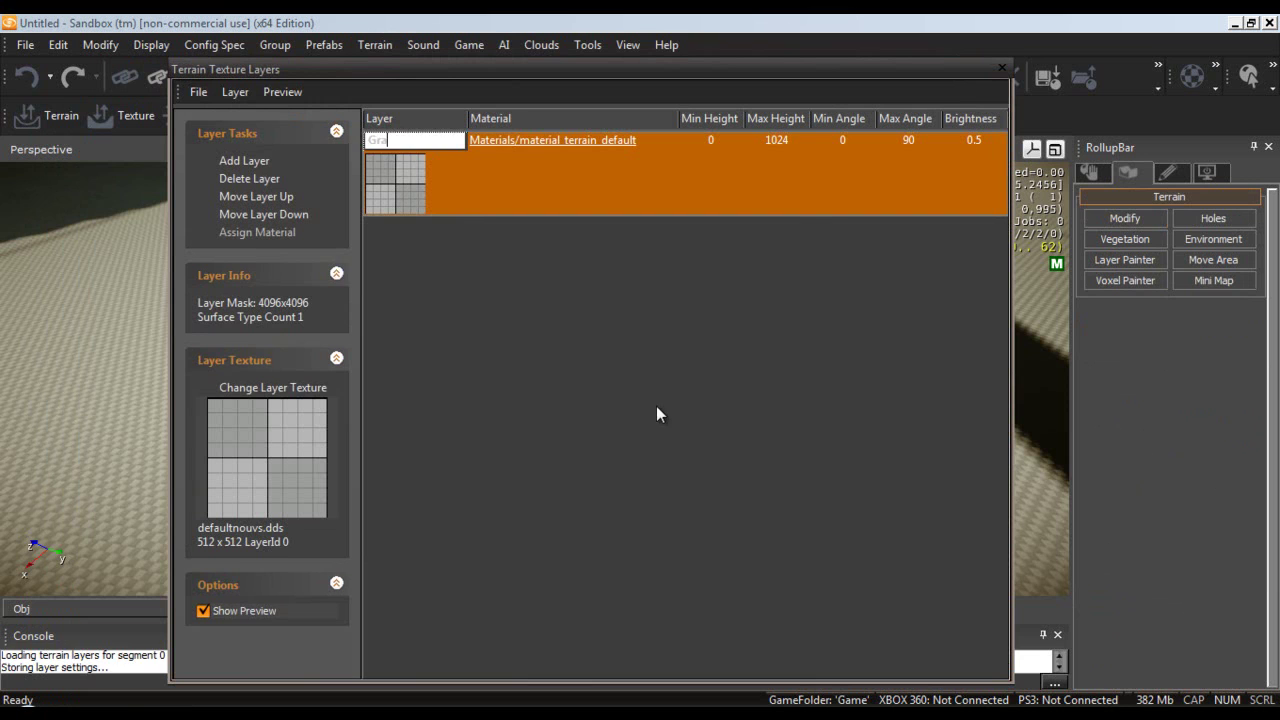
{"action": "type", "text": "ss"}
{"action": "key", "text": "Return"}
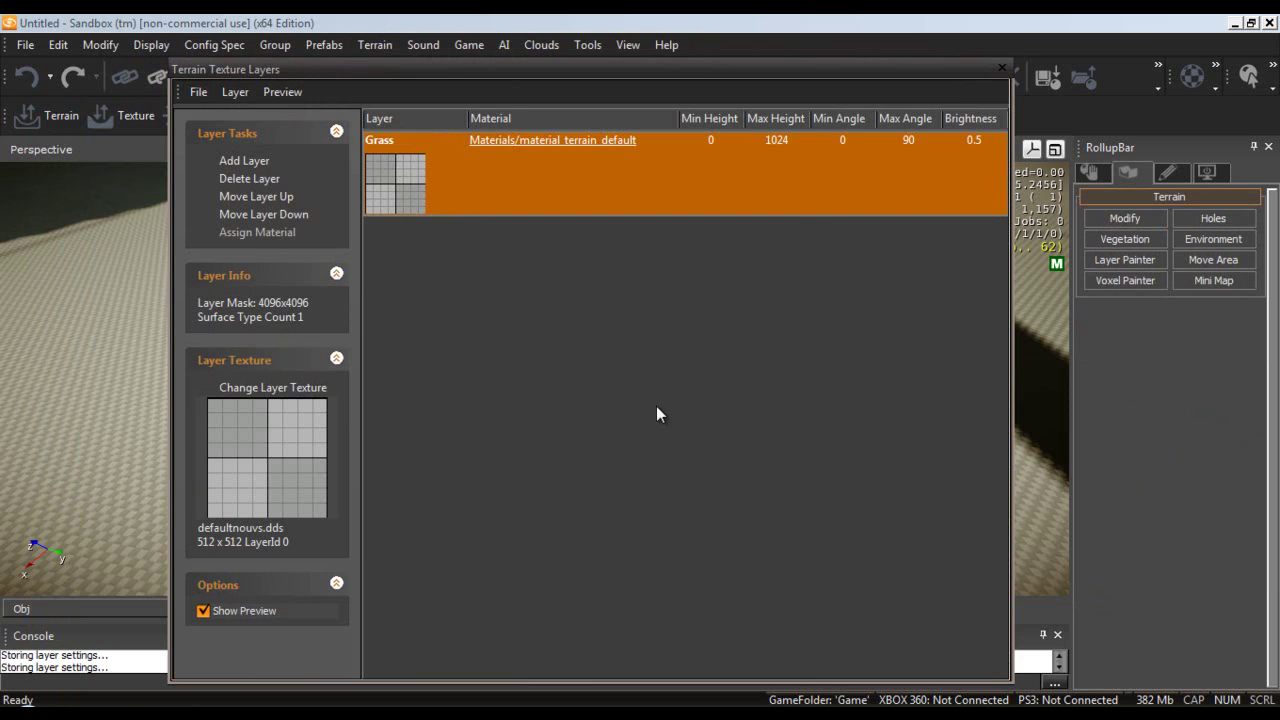
{"action": "left_click", "coordinate": [381, 140]}
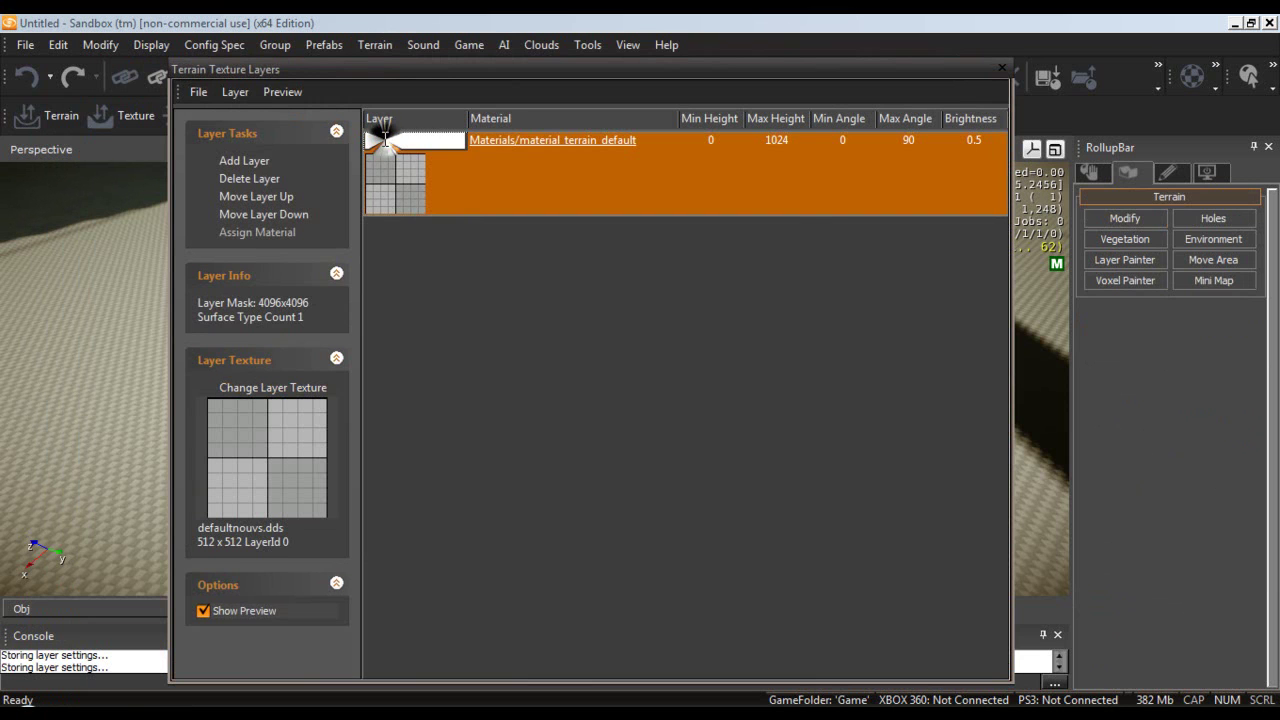
{"action": "left_click", "coordinate": [409, 257]}
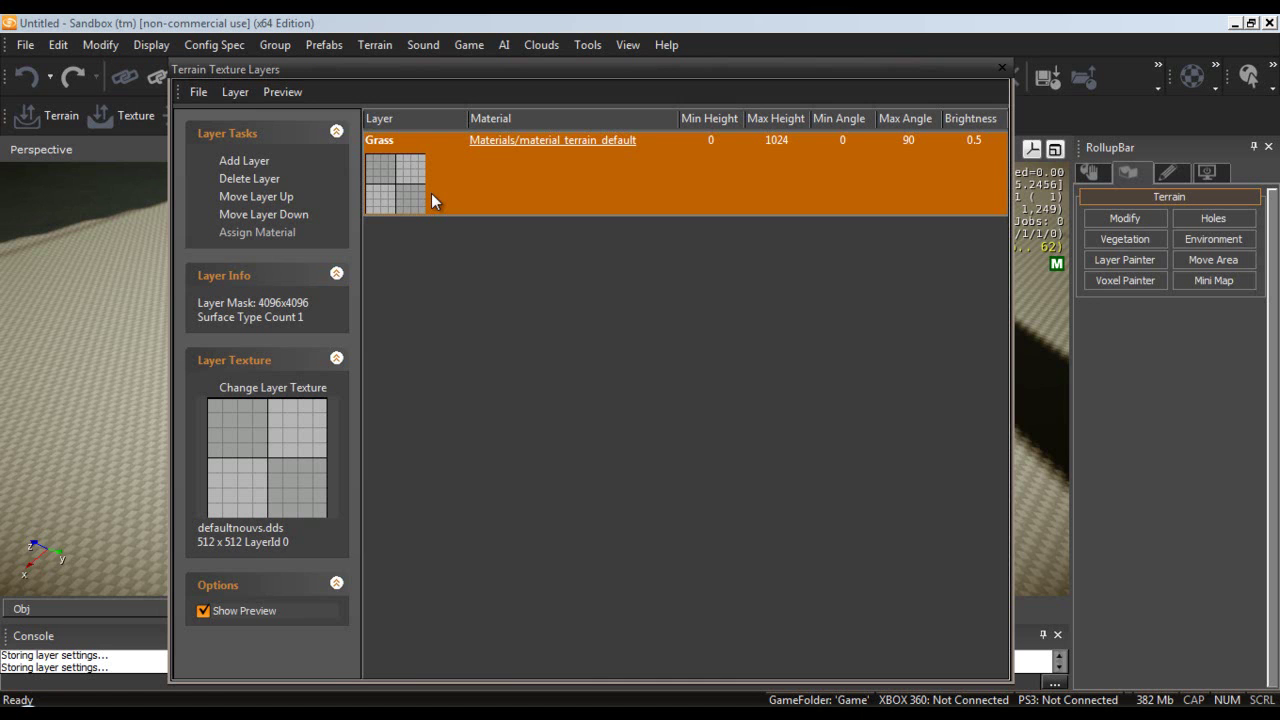
Start changing the Grass layer's texture, browse to the textures/terrain/detail folder and preview its grass textures up to grass05.dds.
{"action": "left_click", "coordinate": [274, 390]}
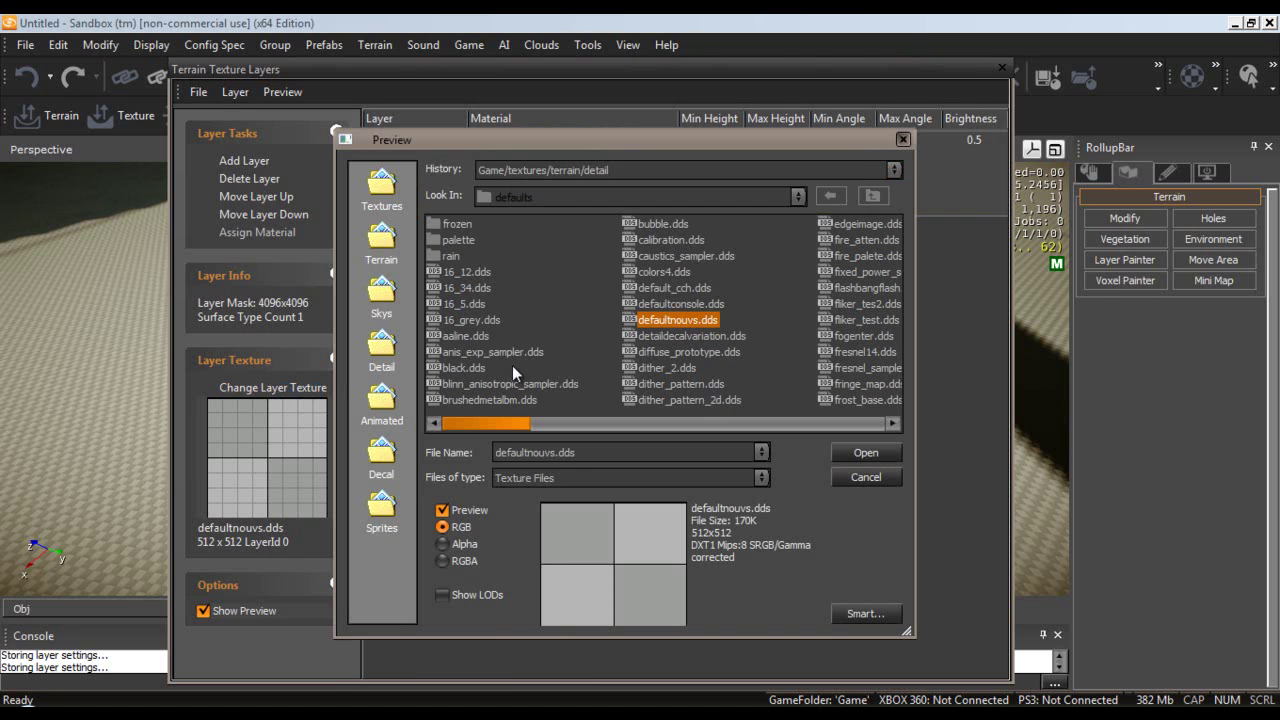
{"action": "left_click", "coordinate": [843, 196]}
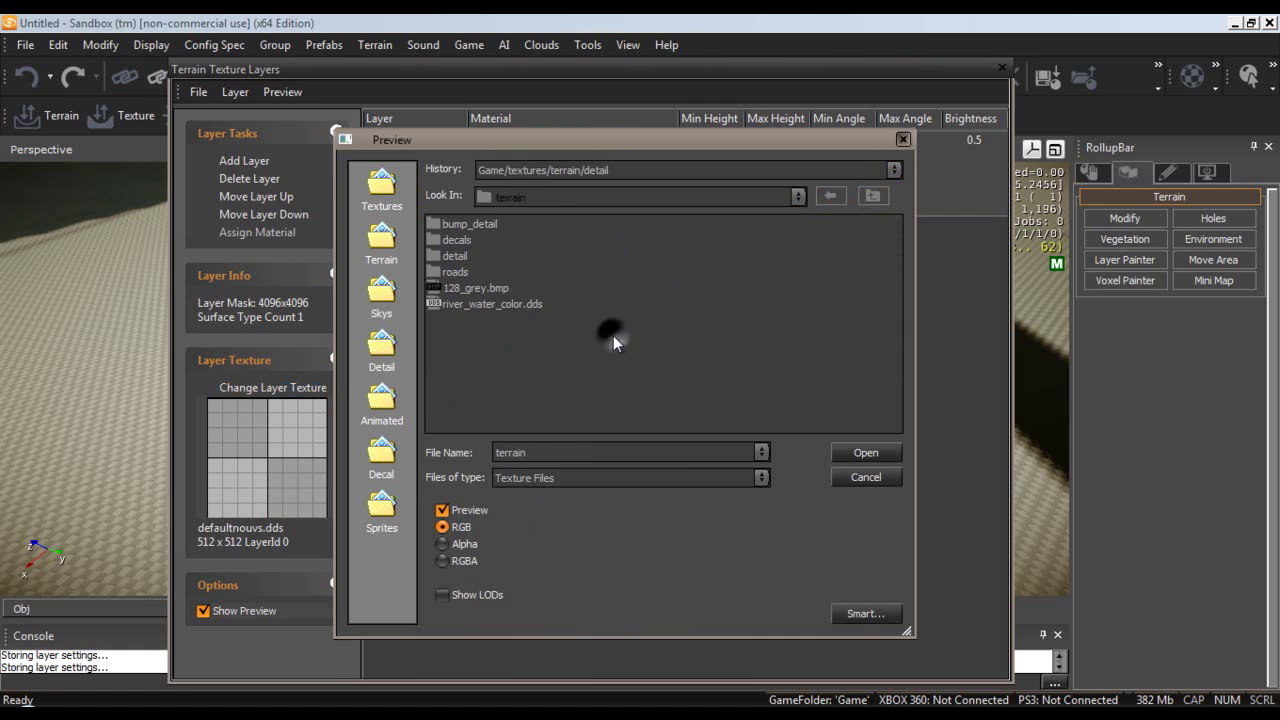
{"action": "left_click", "coordinate": [463, 257]}
{"action": "double_click", "coordinate": [463, 257]}
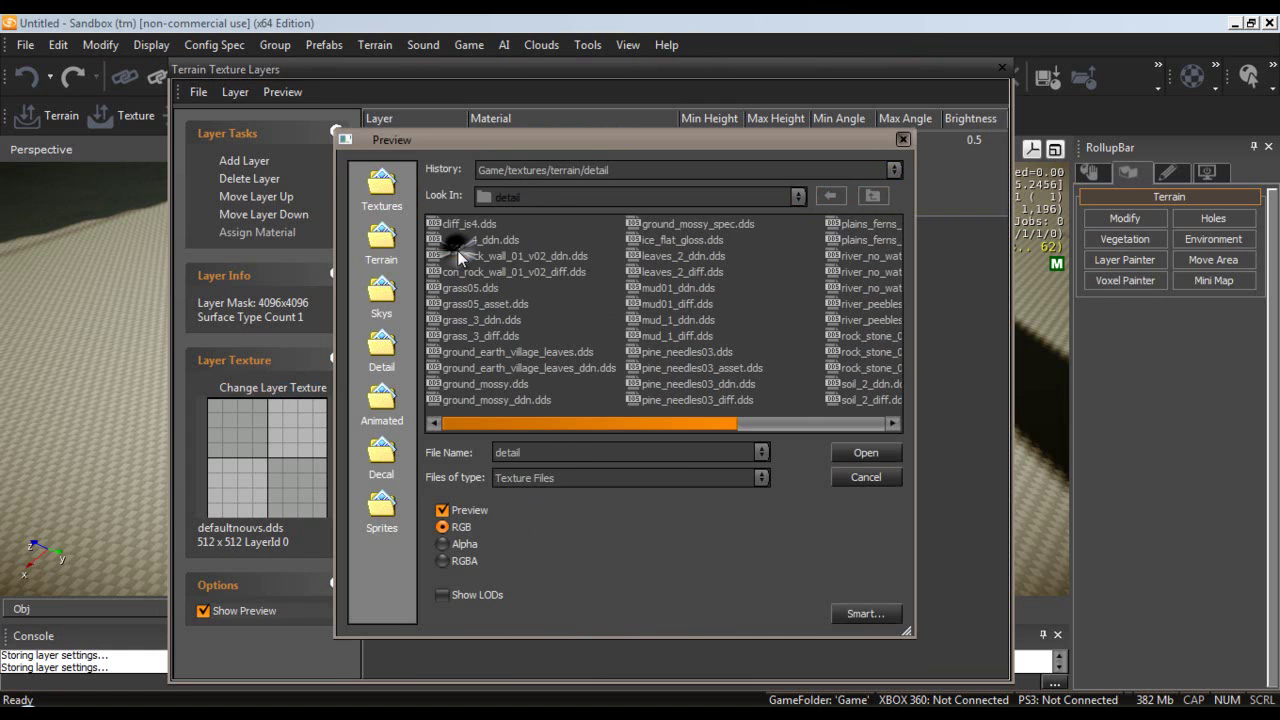
{"action": "left_click", "coordinate": [503, 320]}
{"action": "left_click", "coordinate": [488, 304]}
{"action": "left_click", "coordinate": [483, 289]}
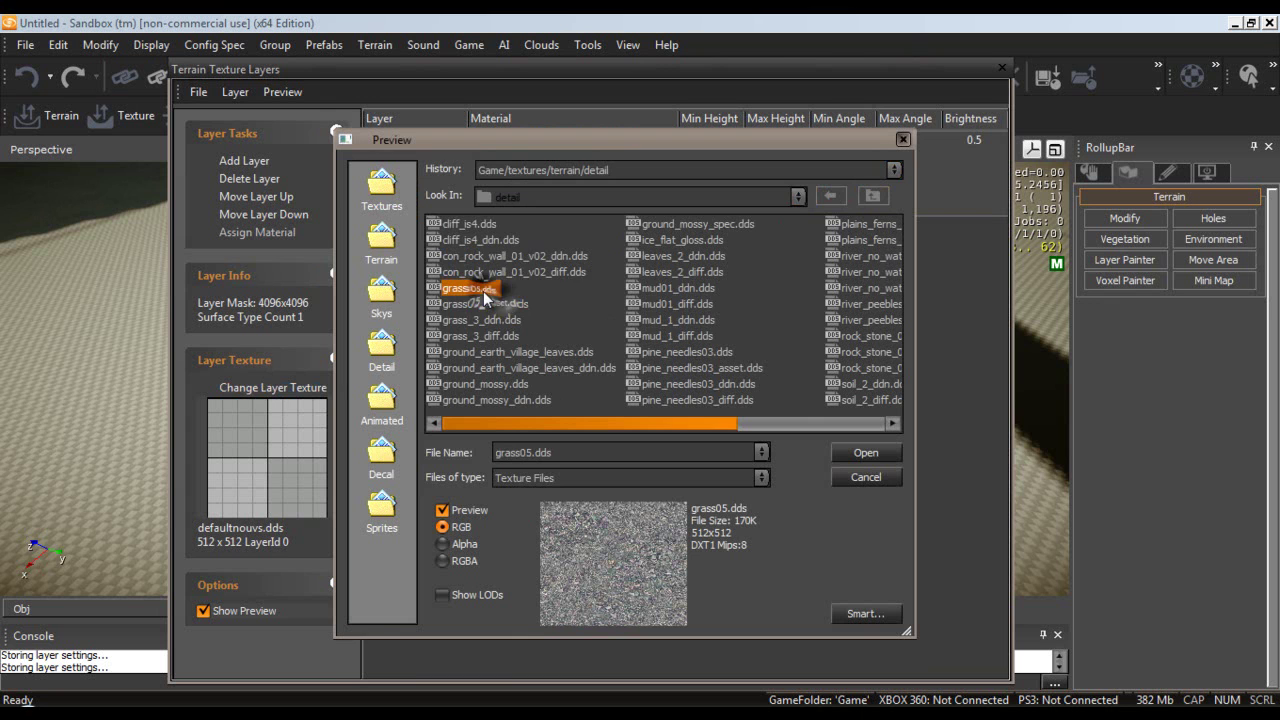
Leave the detail folder for the defaults textures, preview fogenter.dds, and return to textures/terrain/detail.
{"action": "left_click", "coordinate": [841, 193]}
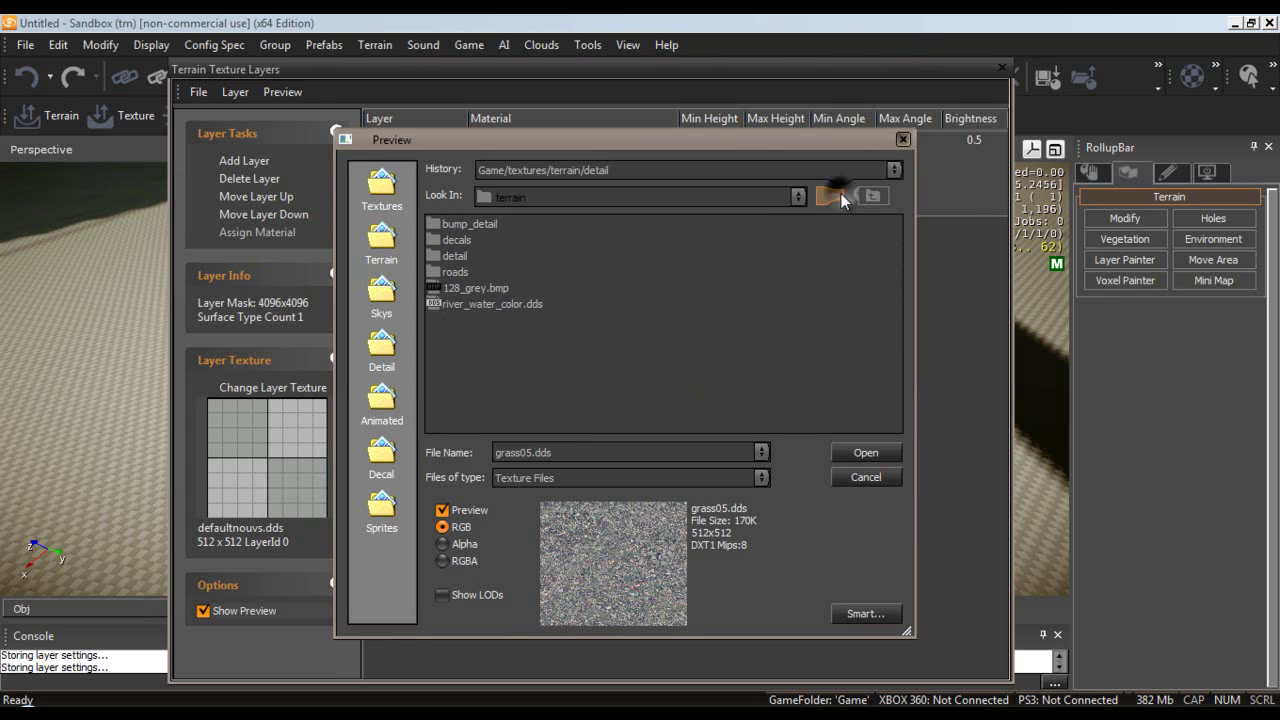
{"action": "left_click", "coordinate": [841, 193]}
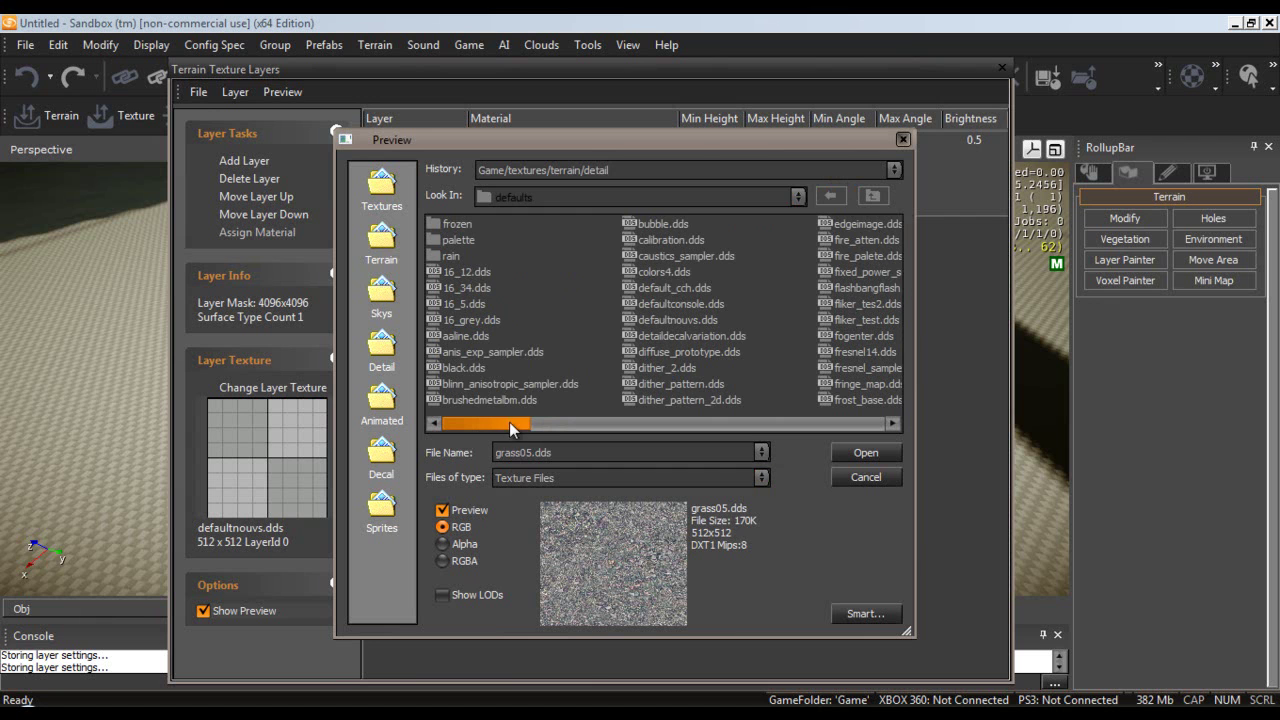
{"action": "left_click", "coordinate": [862, 336]}
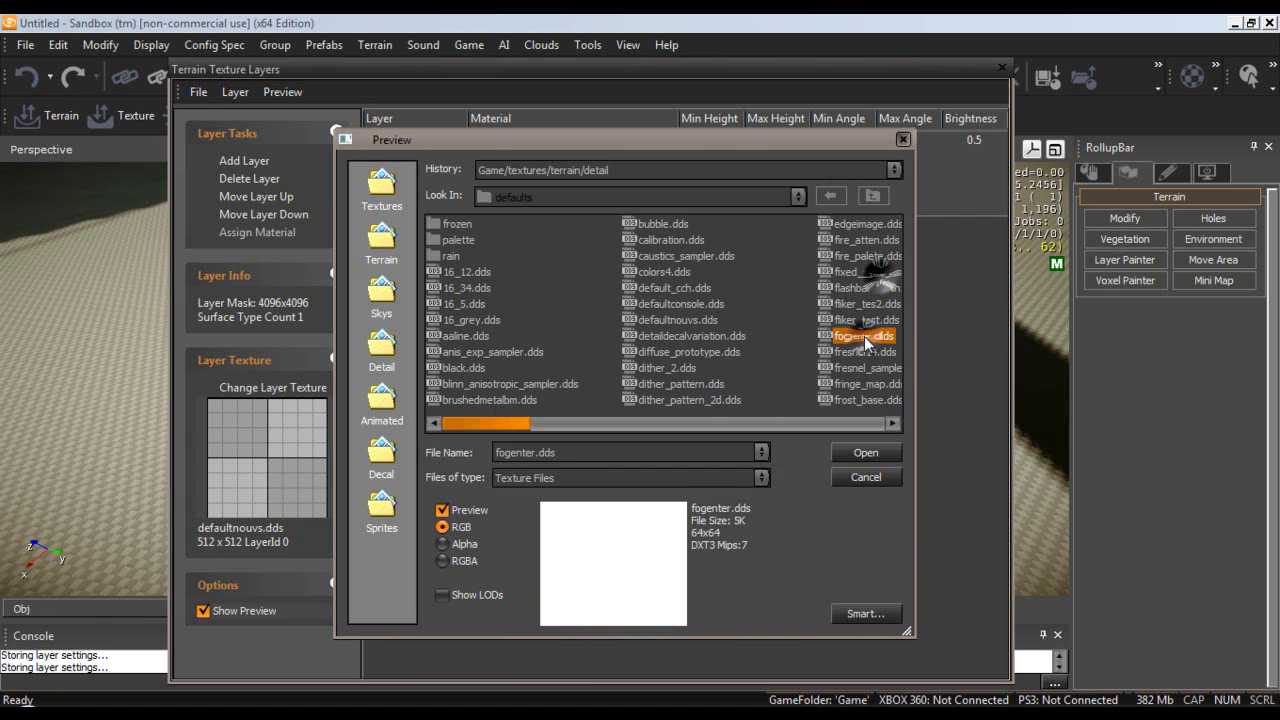
{"action": "left_click", "coordinate": [862, 194]}
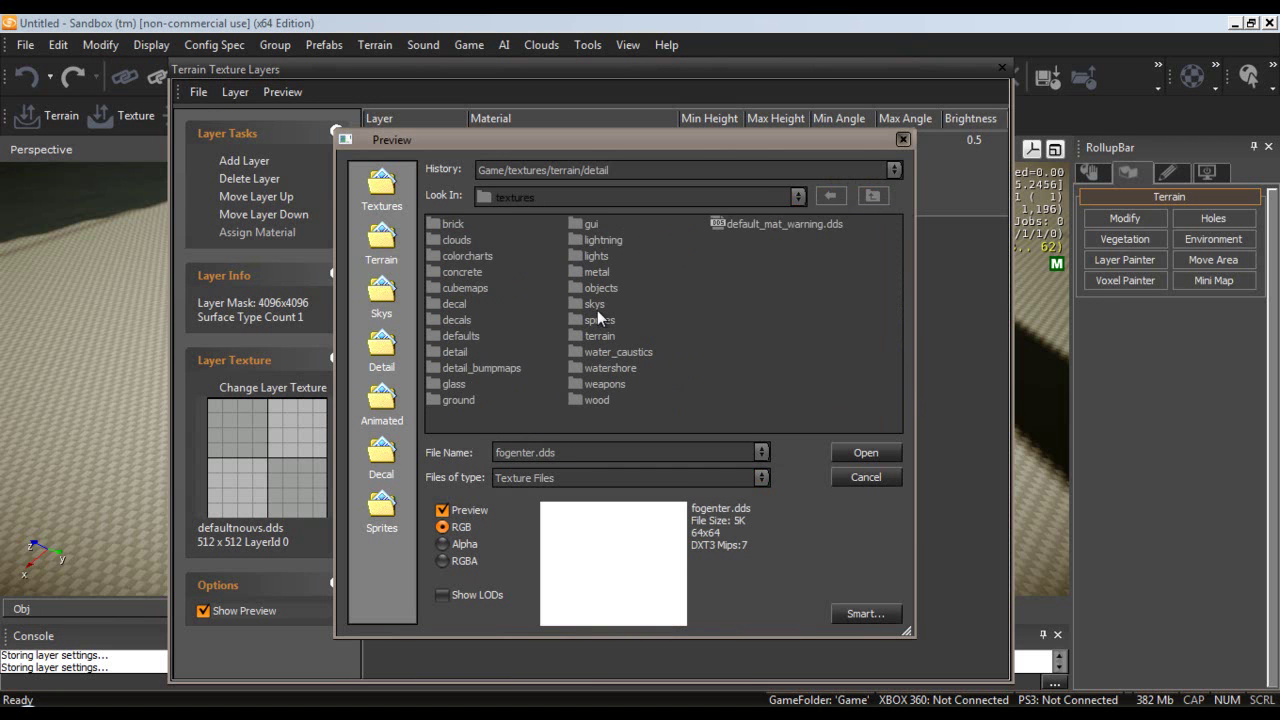
{"action": "double_click", "coordinate": [599, 336]}
{"action": "double_click", "coordinate": [466, 264]}
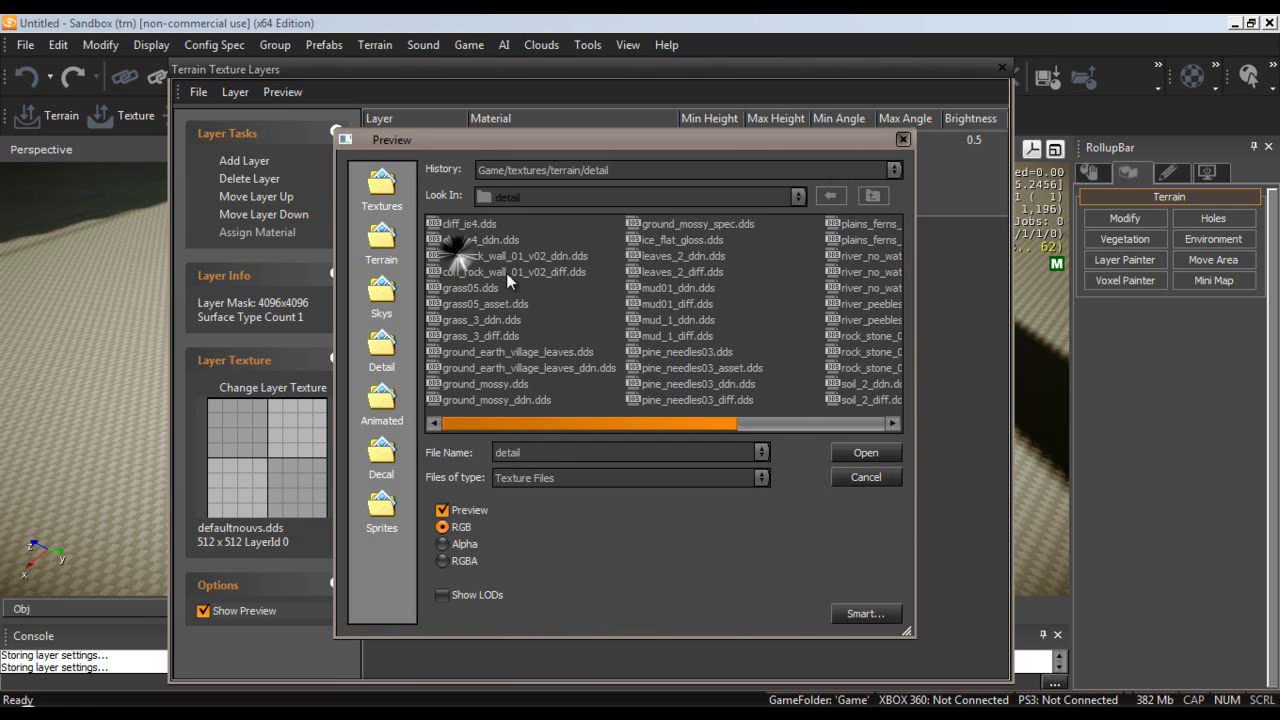
Set the Grass layer's texture to grass05_asset.dds from the Terrain detail folder.
{"action": "left_click", "coordinate": [380, 235]}
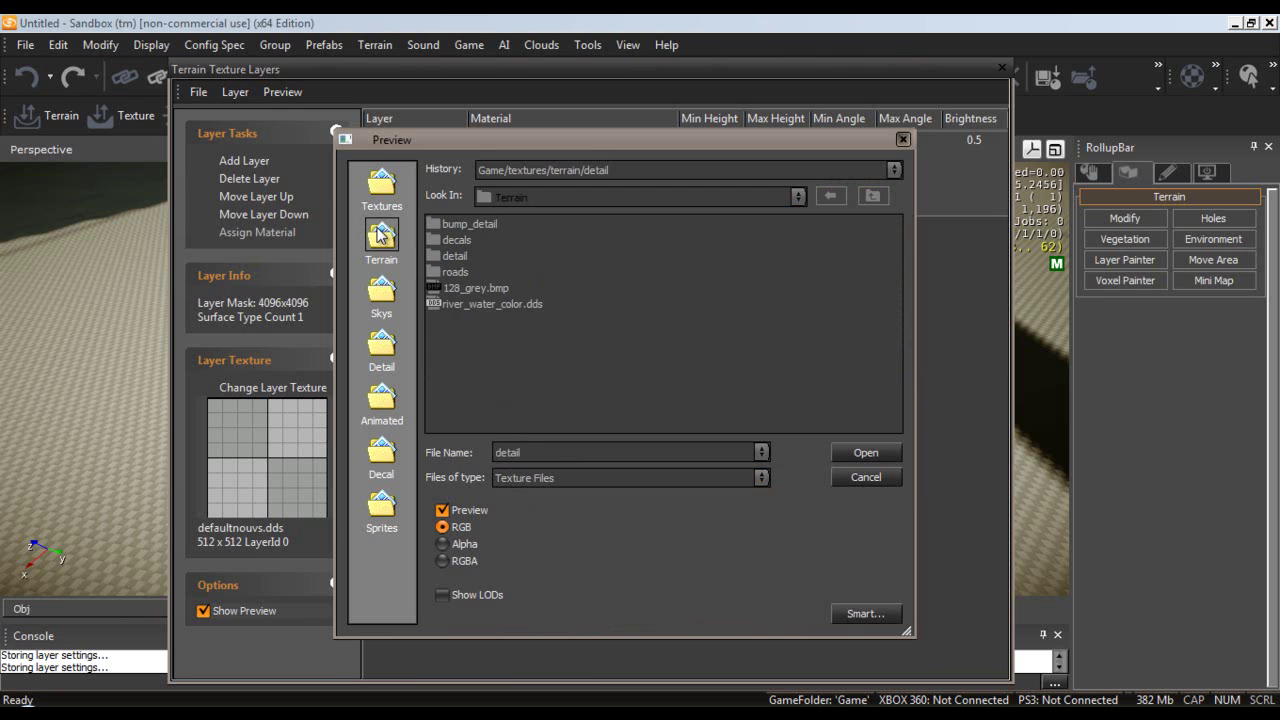
{"action": "double_click", "coordinate": [450, 257]}
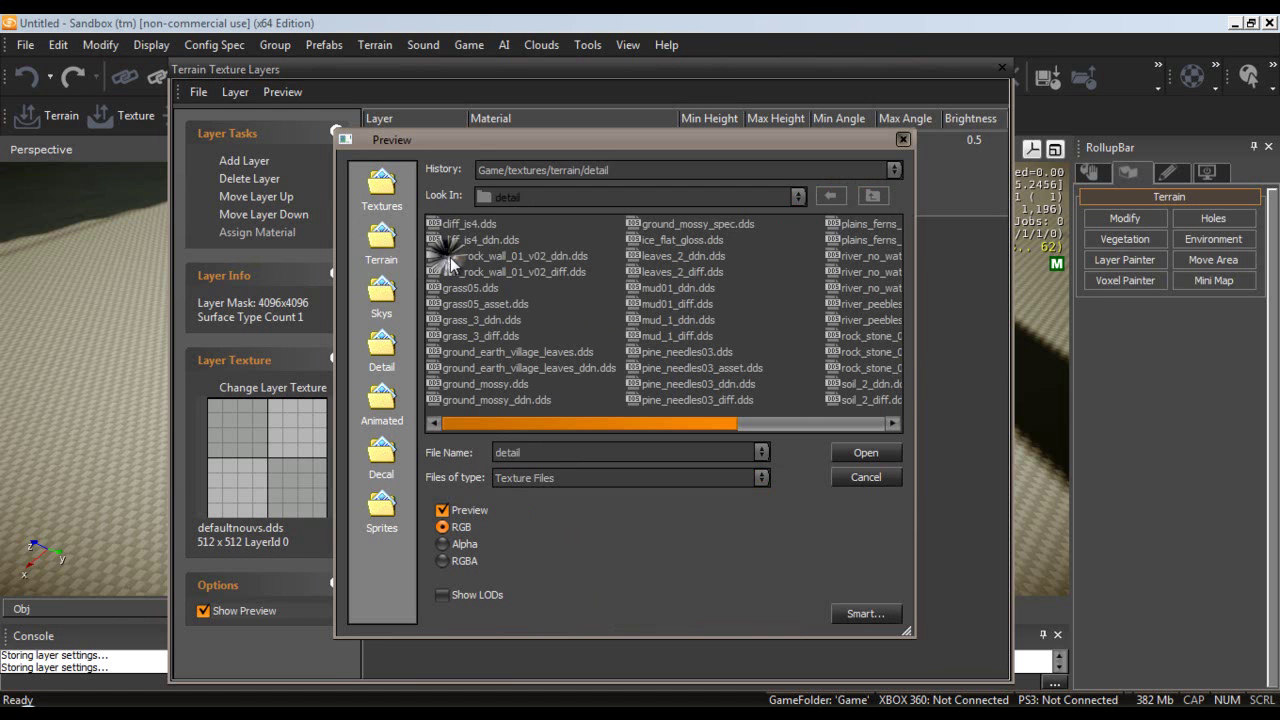
{"action": "left_click", "coordinate": [507, 302]}
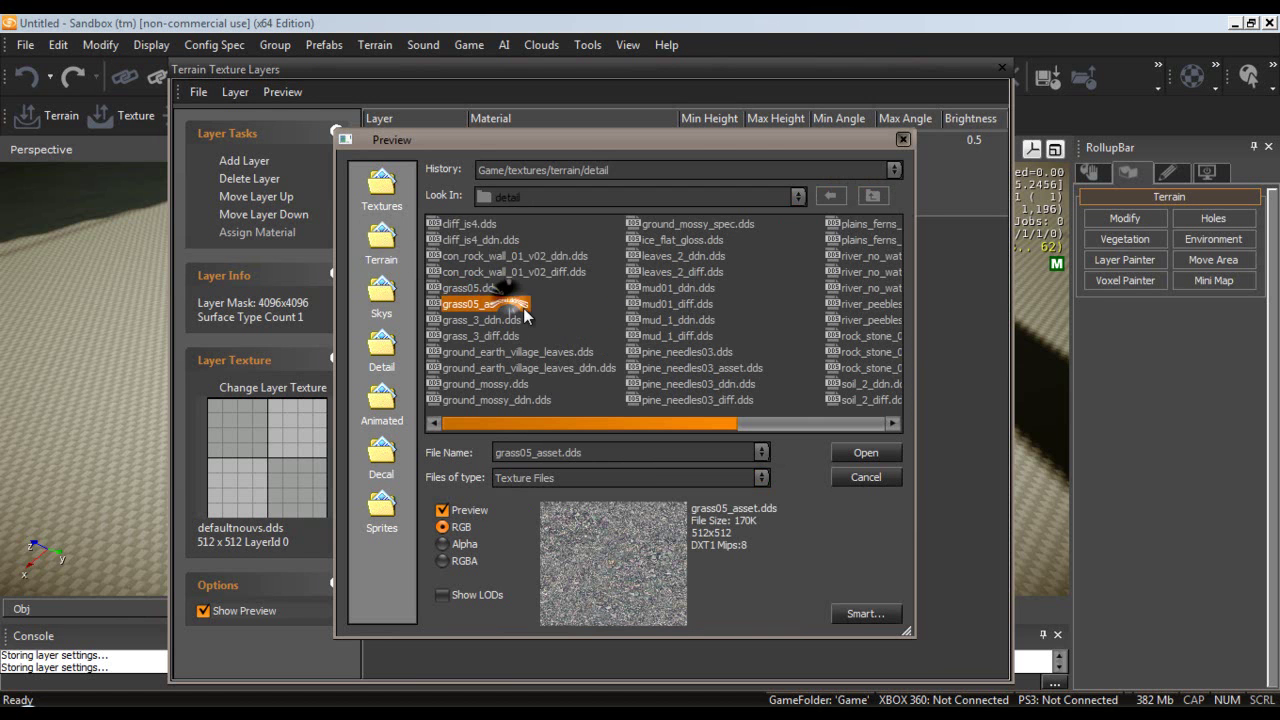
{"action": "double_click", "coordinate": [513, 303]}
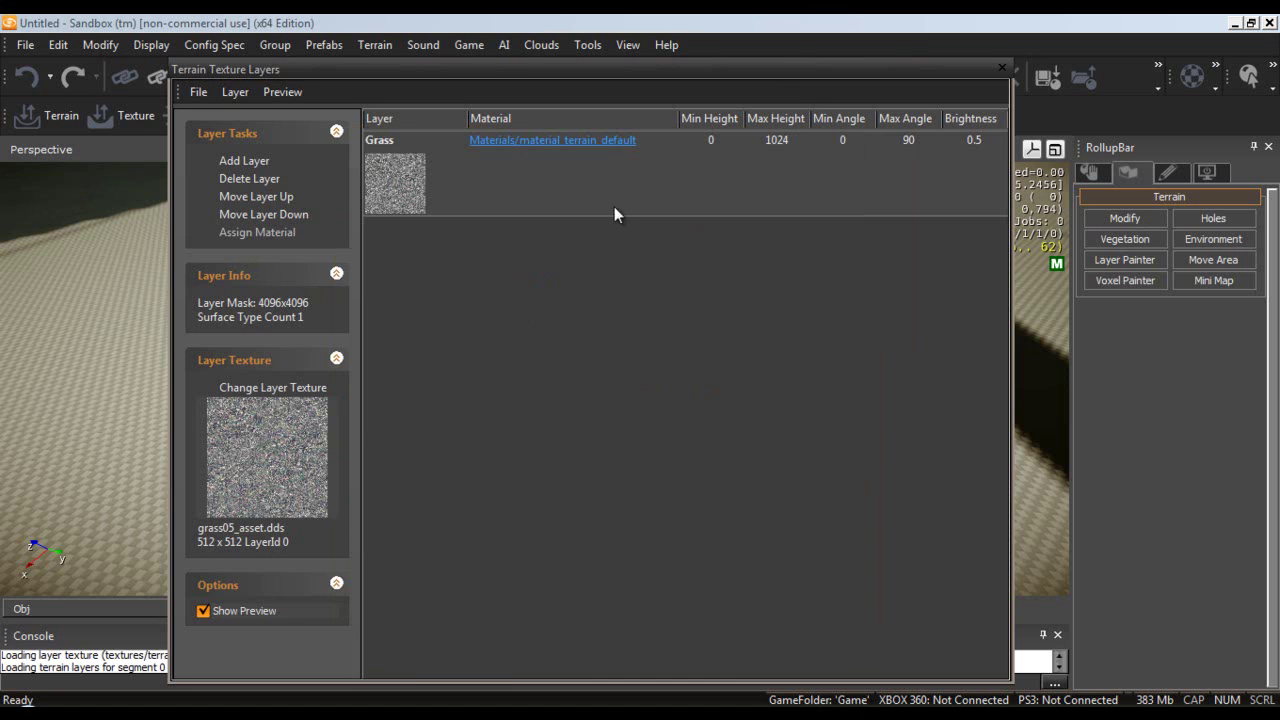
Open the Material Editor for the Grass layer's material and place it so the layer tasks stay accessible.
{"action": "left_click", "coordinate": [600, 145]}
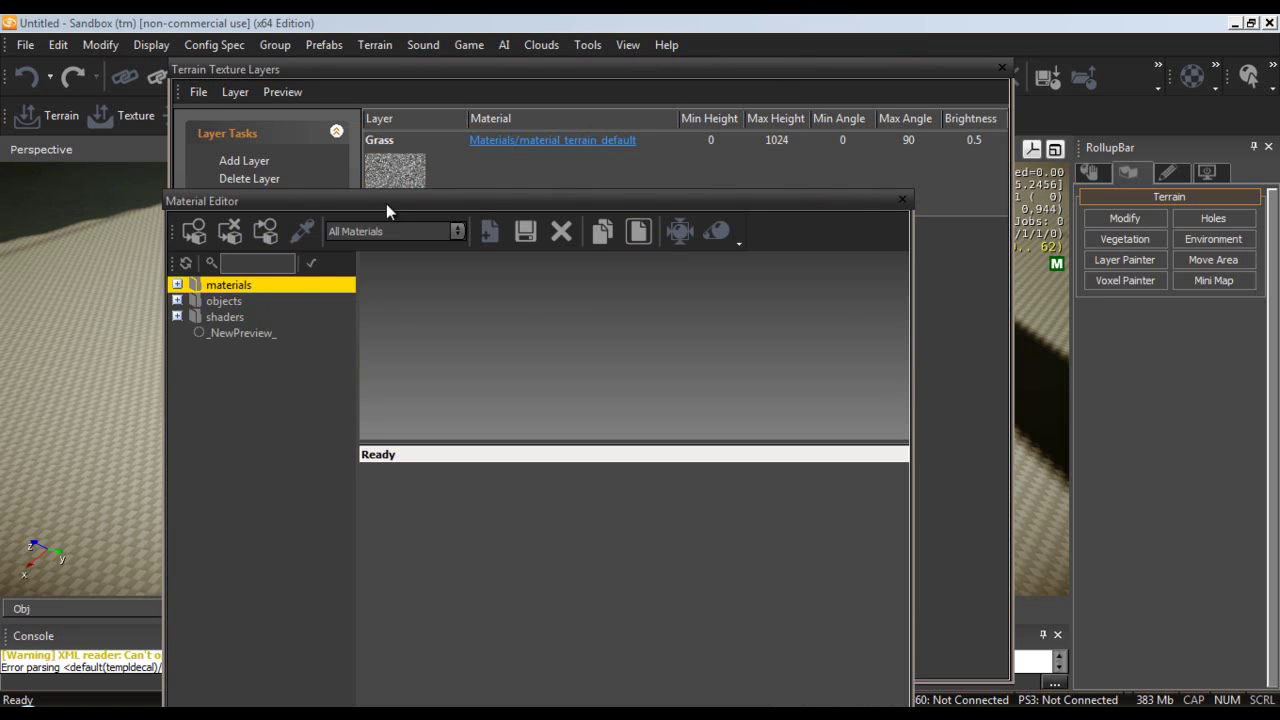
{"action": "left_click_drag", "start_coordinate": [386, 203], "coordinate": [824, 192]}
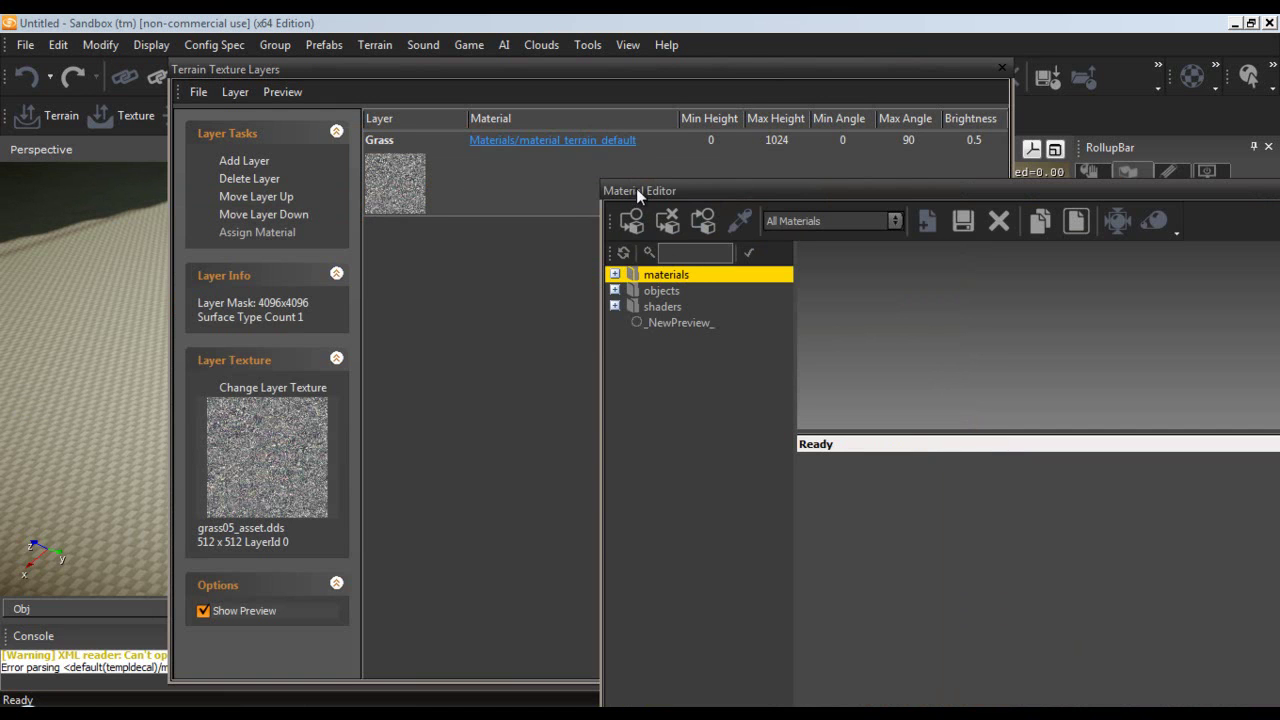
{"action": "left_click", "coordinate": [624, 46]}
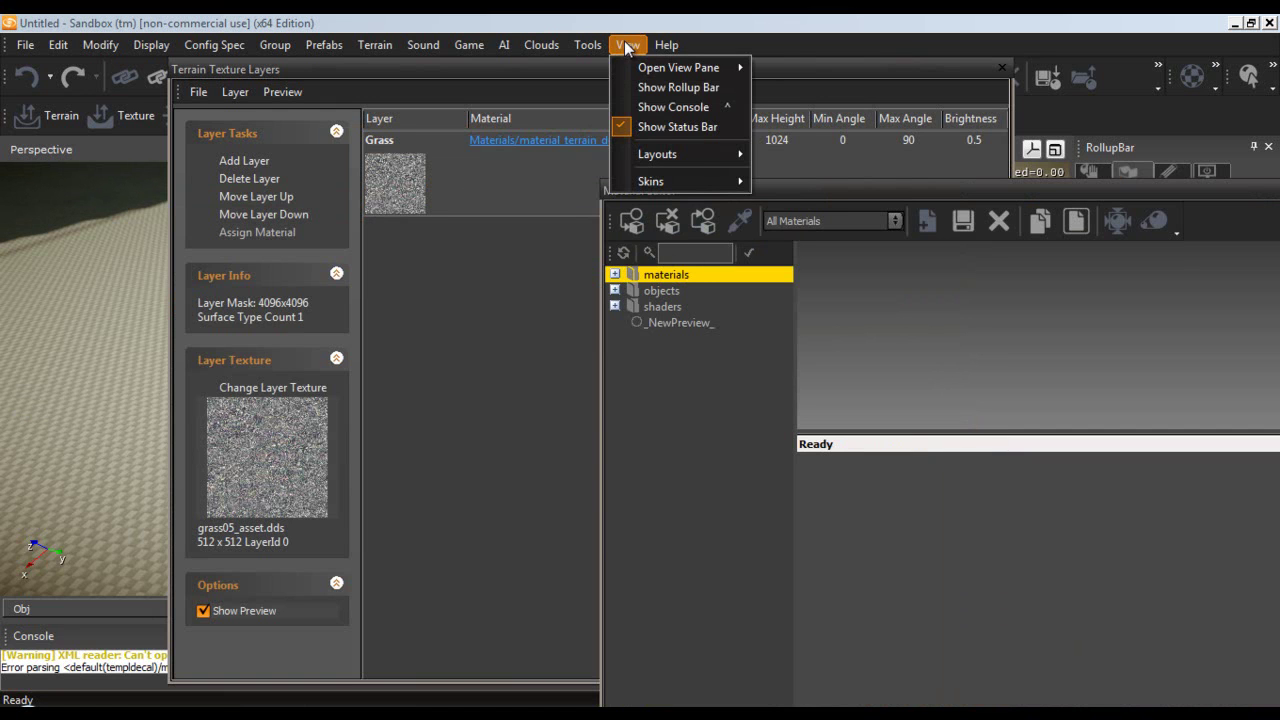
{"action": "mouse_move", "coordinate": [672, 74]}
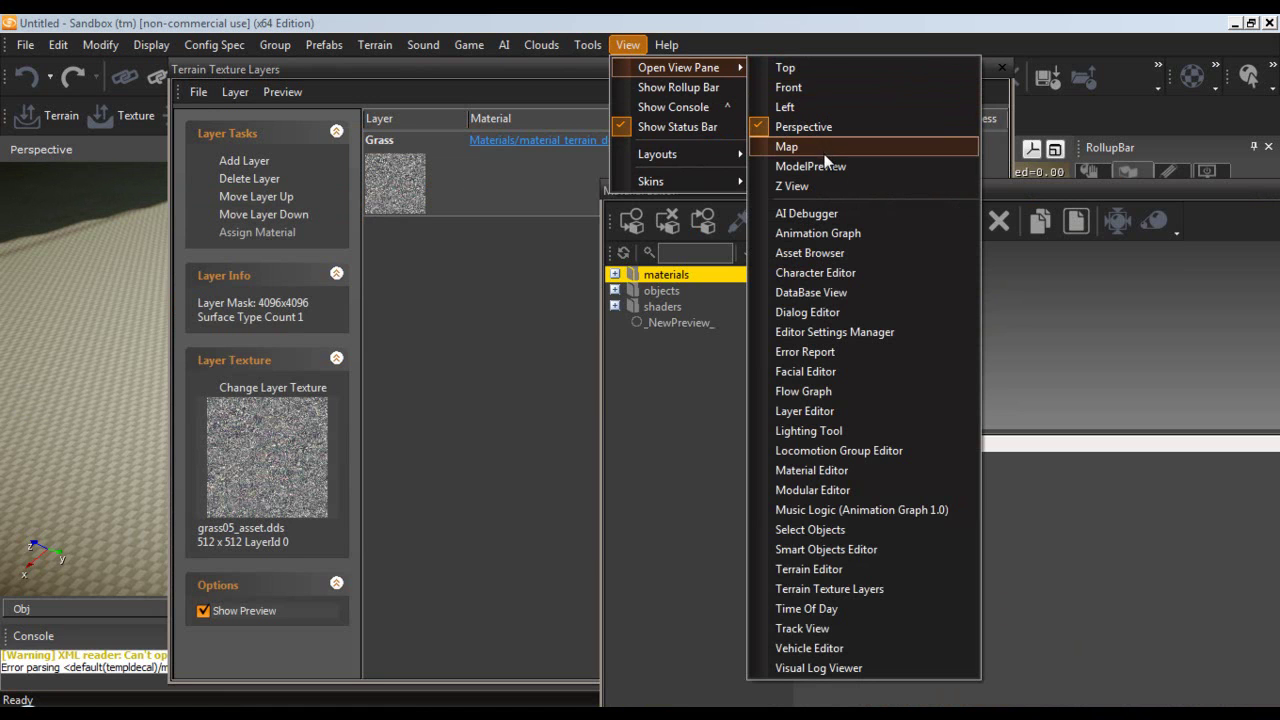
{"action": "left_click", "coordinate": [846, 471]}
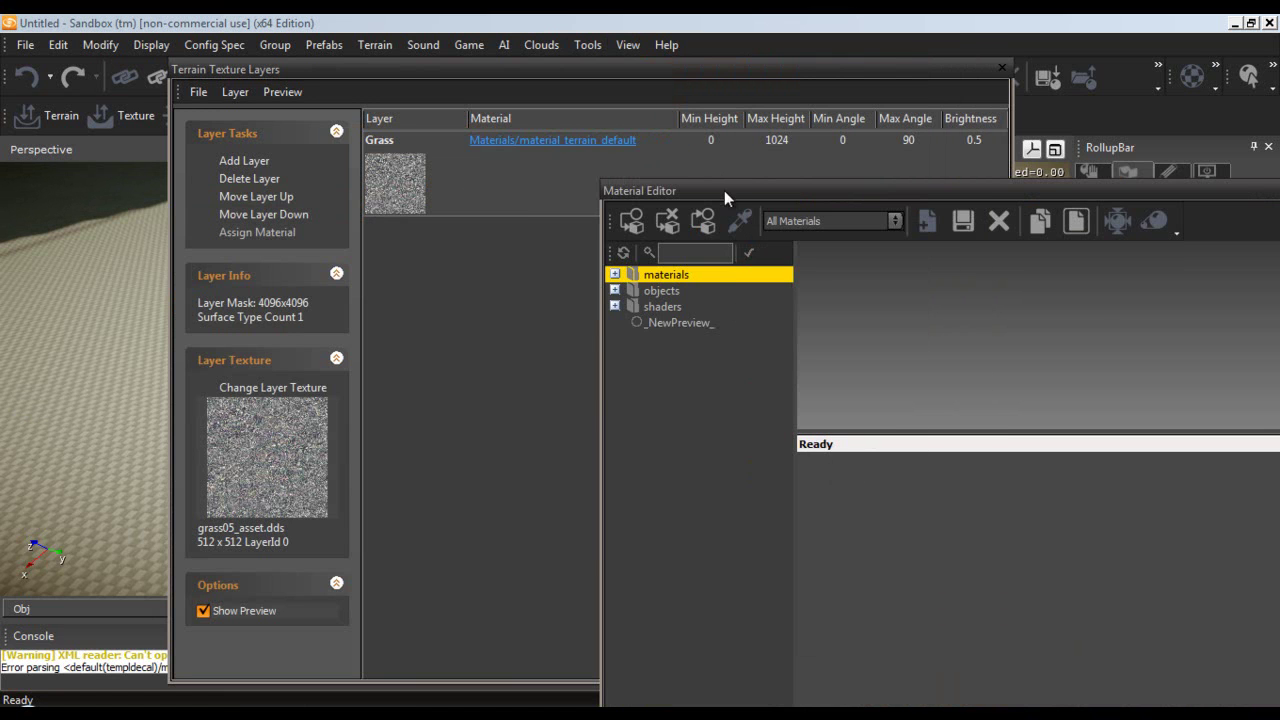
{"action": "left_click_drag", "start_coordinate": [724, 190], "coordinate": [759, 159]}
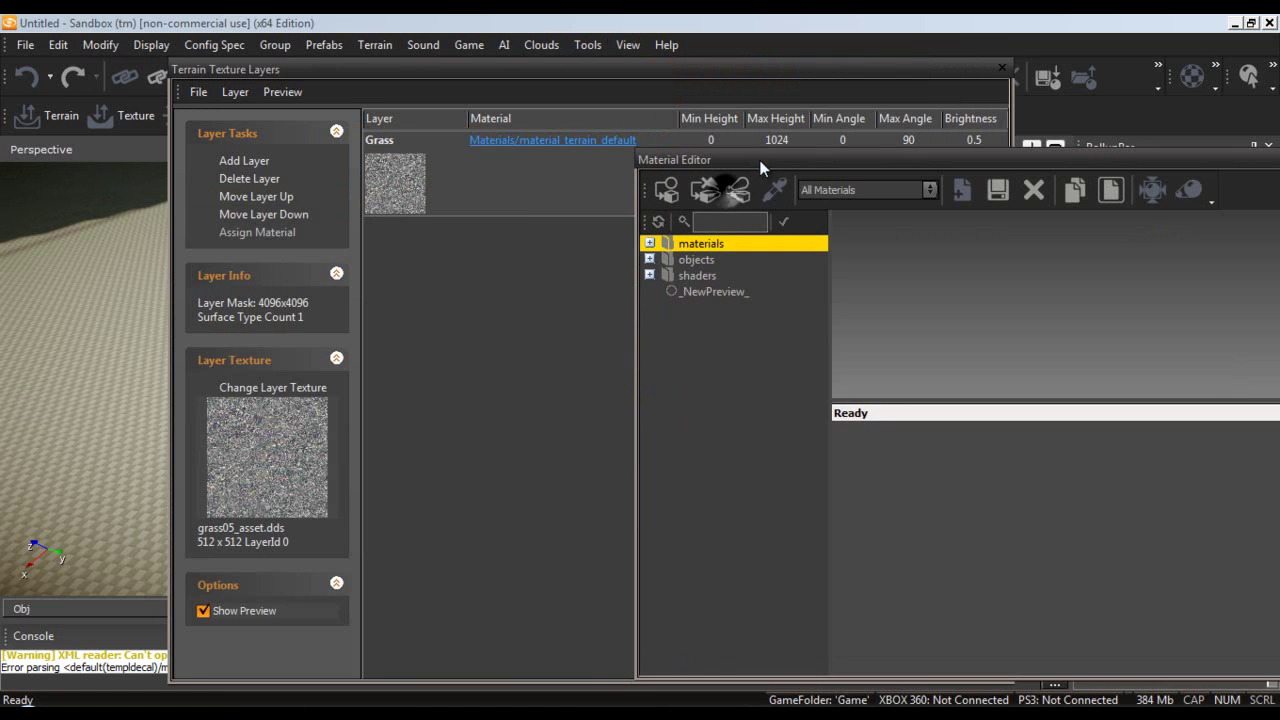
Assign the grass_5 material from the materials/terrain folder to the Grass layer.
{"action": "left_click", "coordinate": [648, 243]}
{"action": "left_click", "coordinate": [663, 483]}
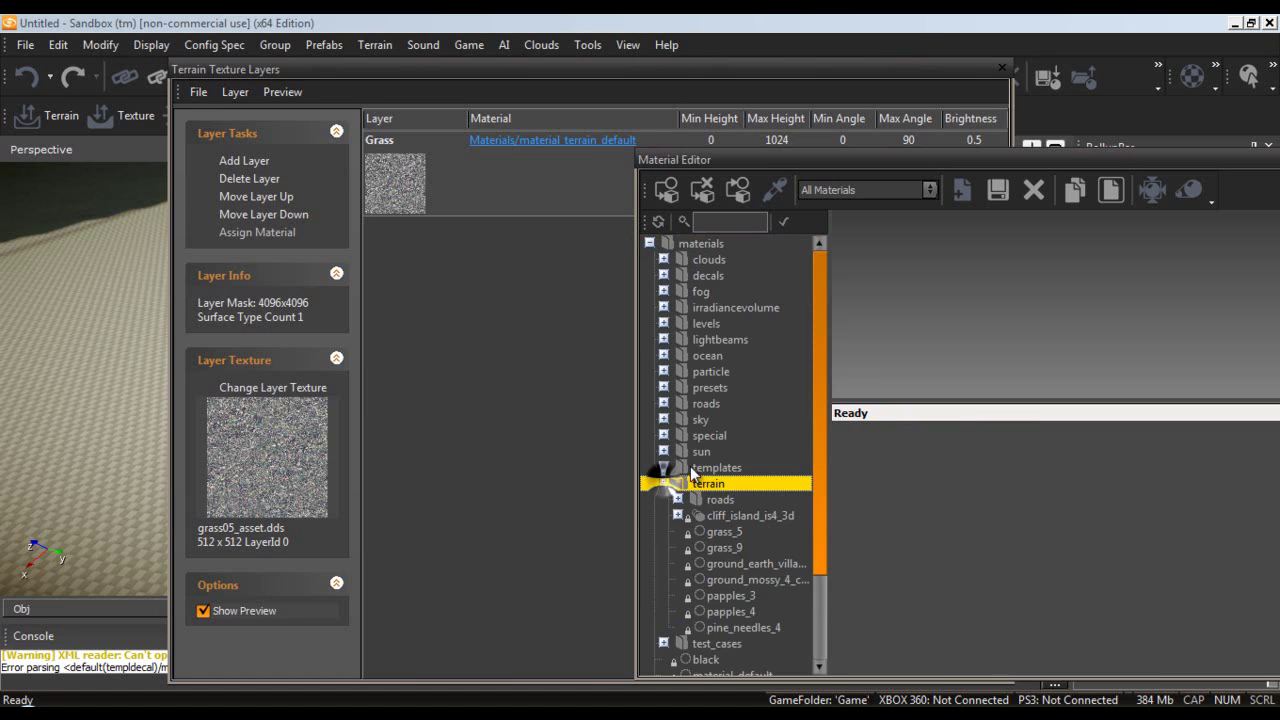
{"action": "scroll", "coordinate": [781, 507], "scroll_direction": "down", "scroll_amount": 1}
{"action": "left_click", "coordinate": [724, 483]}
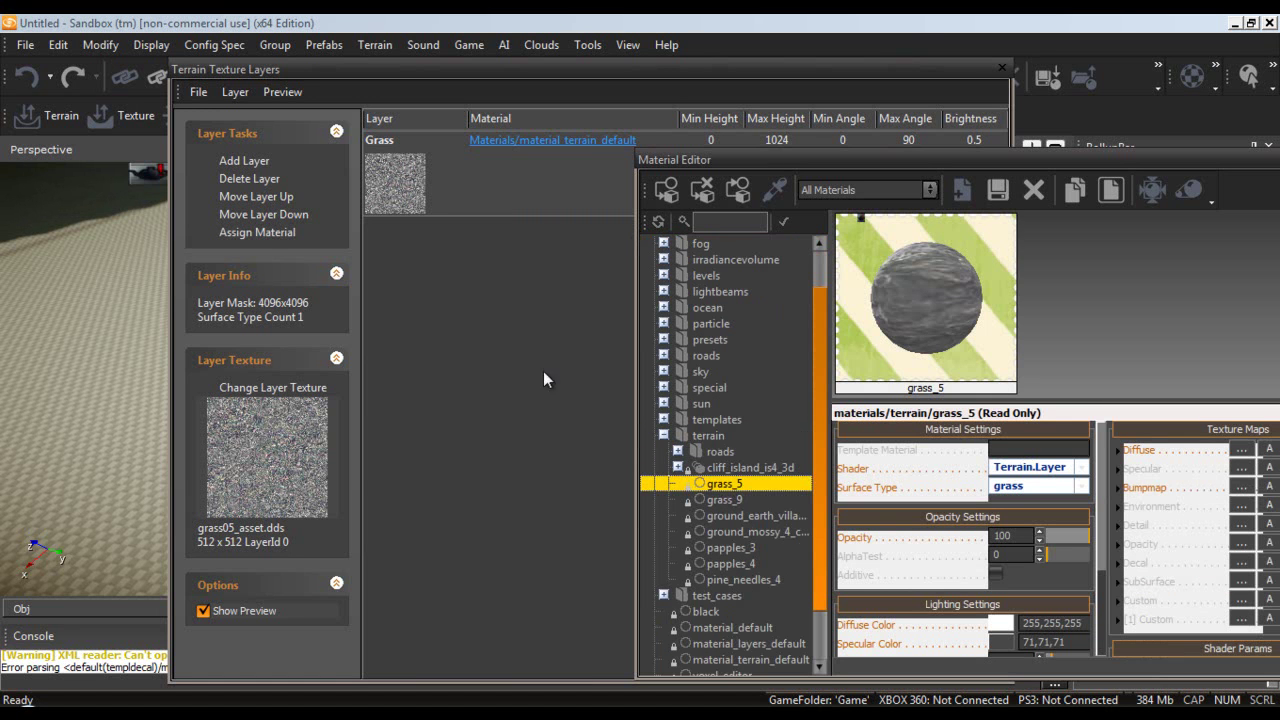
{"action": "left_click", "coordinate": [268, 233]}
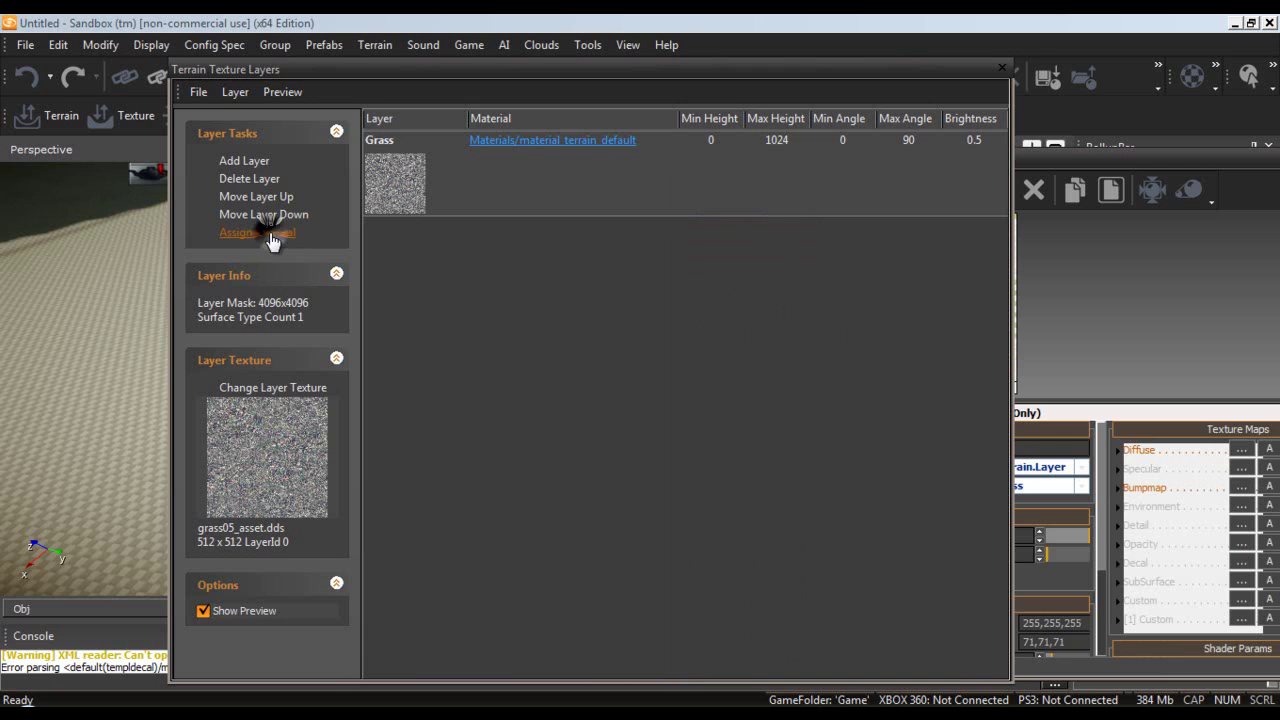
{"action": "left_click", "coordinate": [270, 233]}
Move the Material Editor into view and close it.
{"action": "left_click", "coordinate": [1061, 173]}
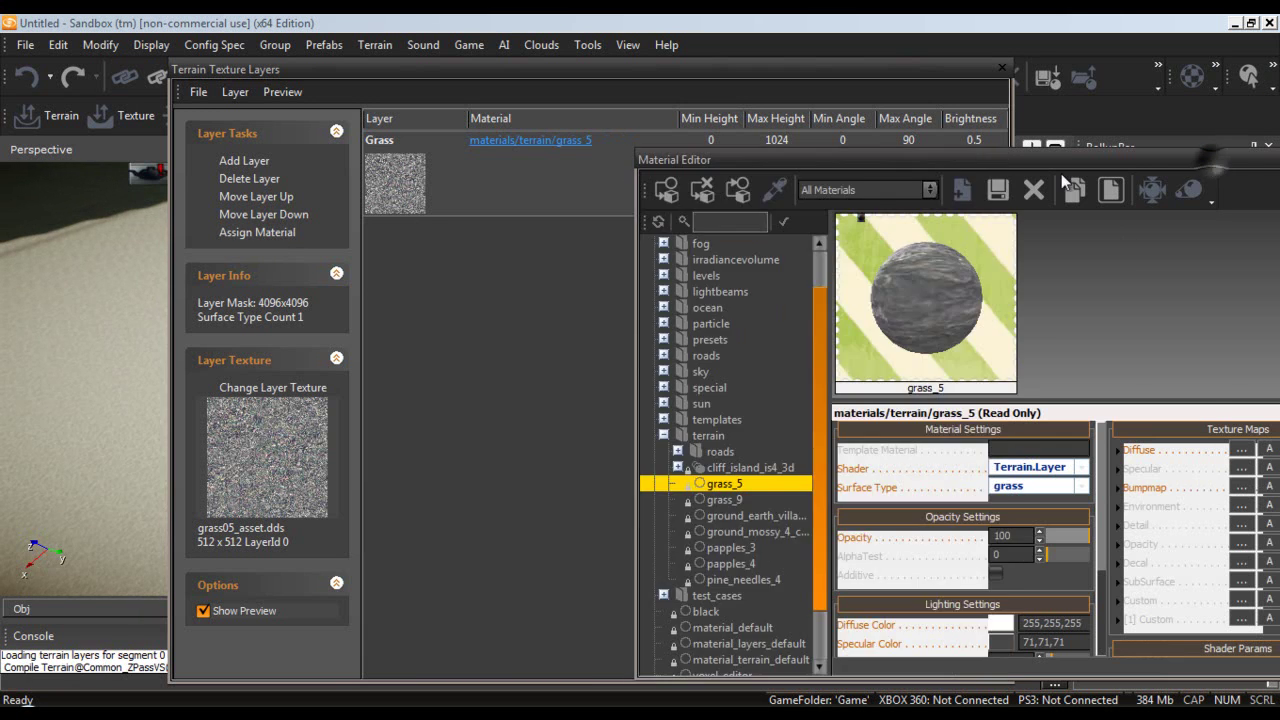
{"action": "left_click_drag", "start_coordinate": [1061, 173], "coordinate": [618, 163]}
{"action": "left_click", "coordinate": [789, 163]}
{"action": "left_click", "coordinate": [603, 451]}
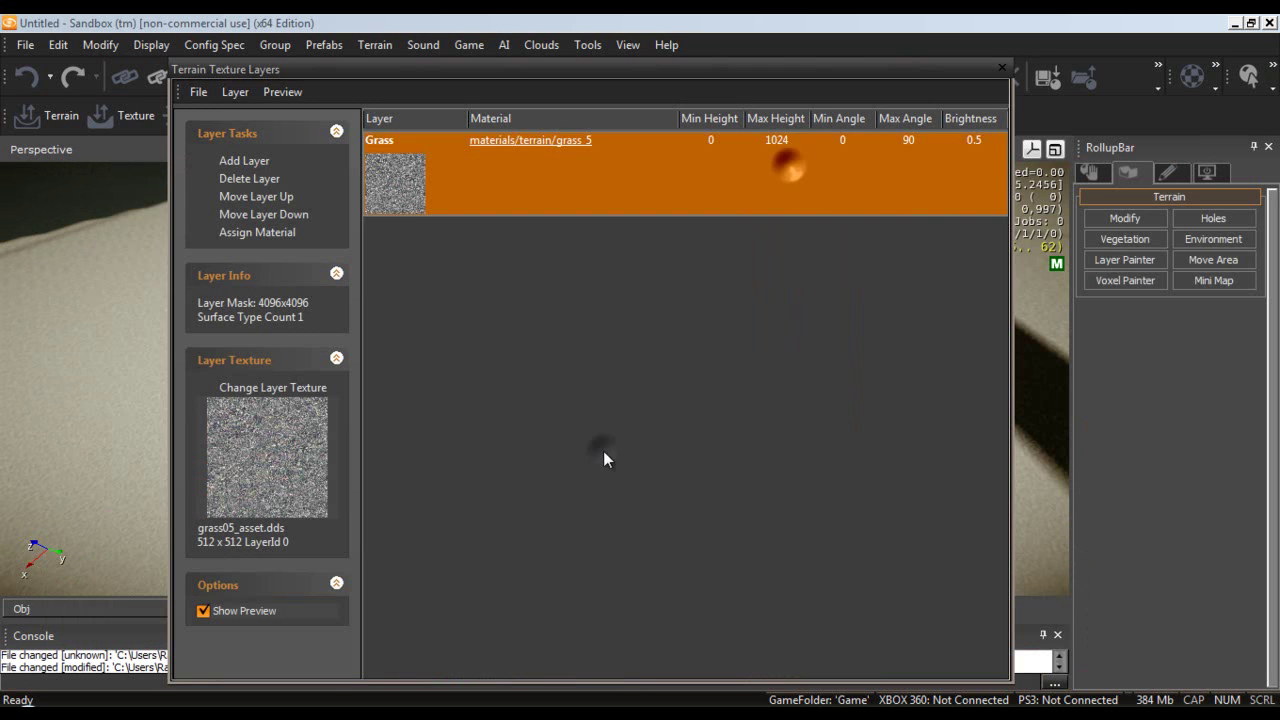
Add a new terrain texture layer and name it Soil.
{"action": "left_click", "coordinate": [229, 162]}
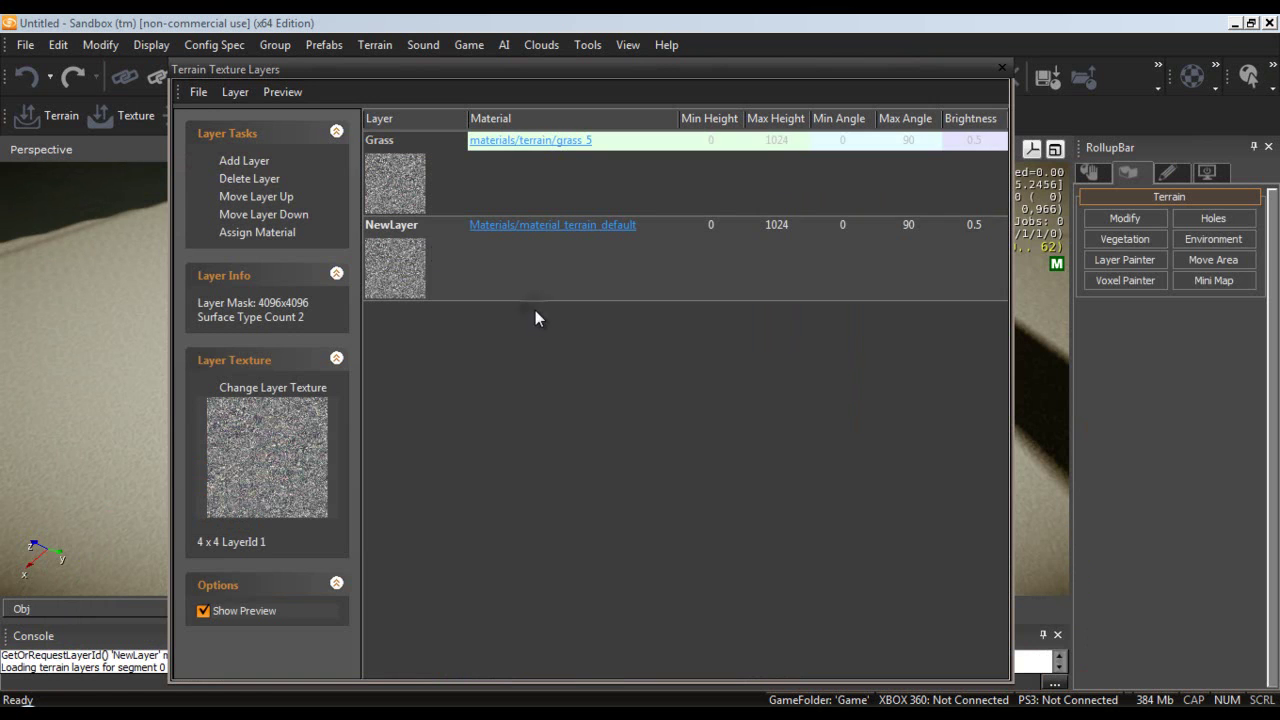
{"action": "left_click", "coordinate": [505, 280]}
{"action": "left_click", "coordinate": [392, 224]}
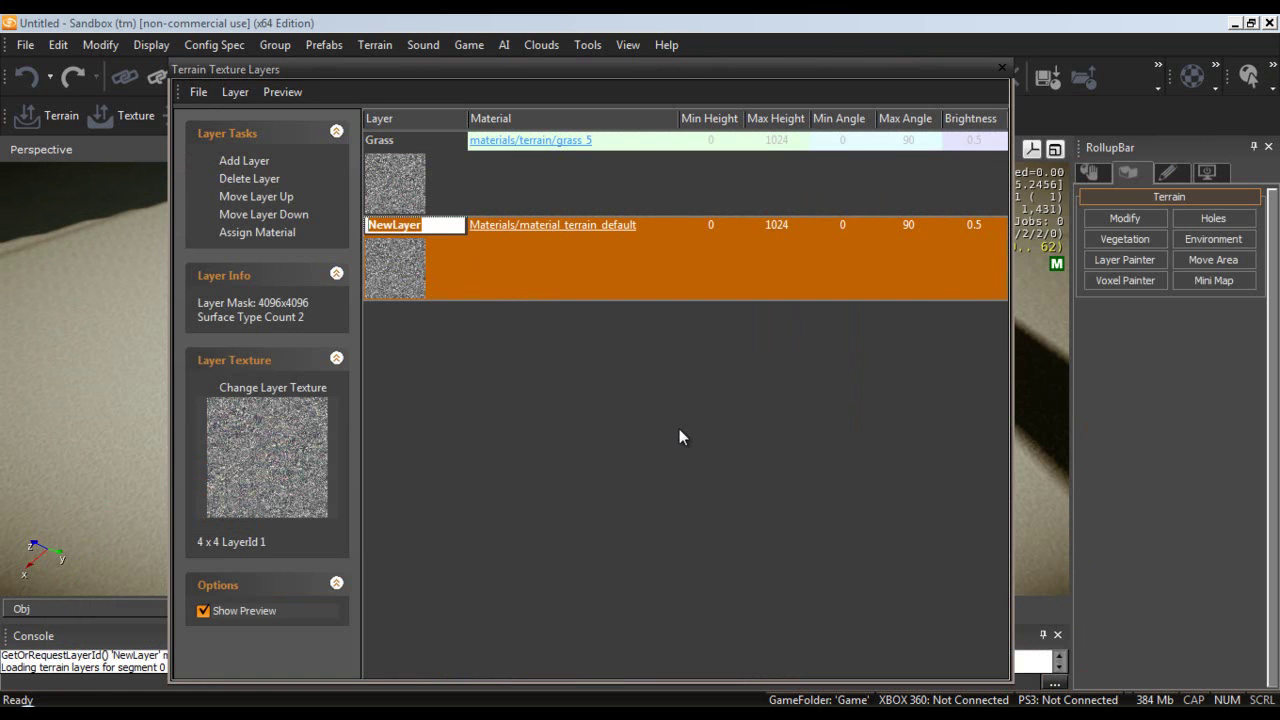
{"action": "type", "text": "Soil"}
{"action": "key", "text": "Return"}
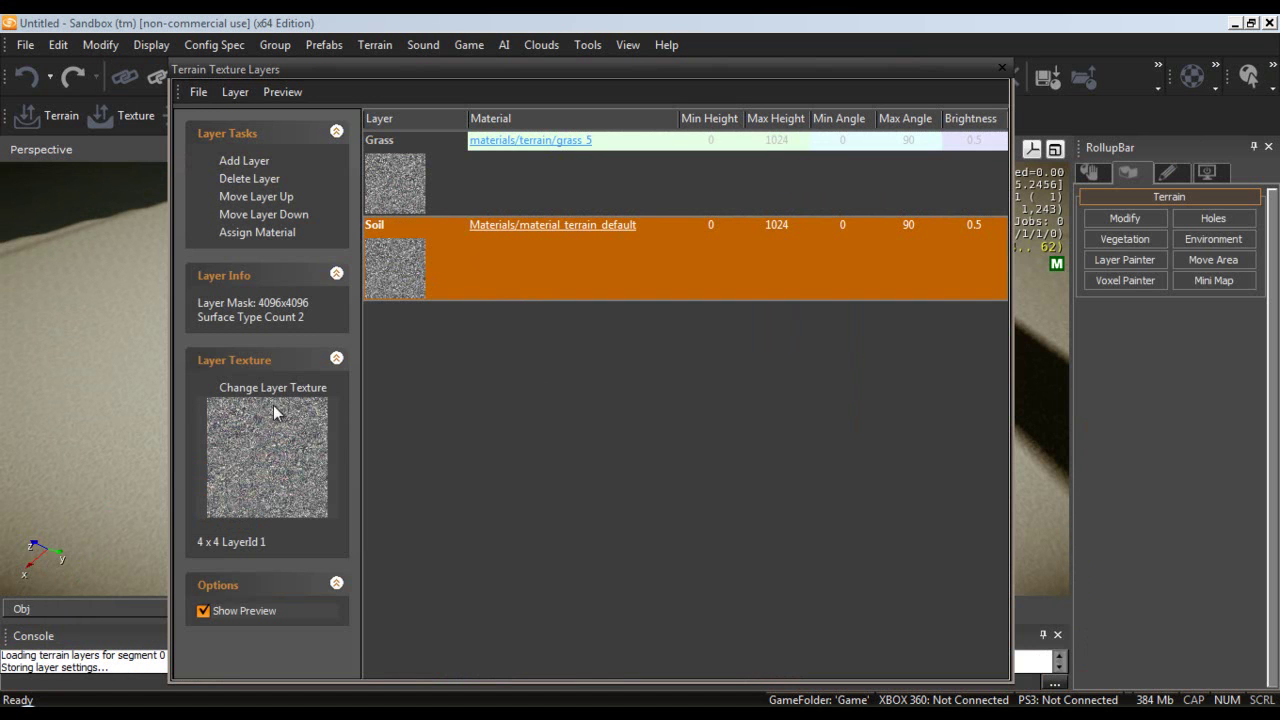
Preview several terrain detail textures for the Soil layer and set its texture to soil_2_diff.dds.
{"action": "left_click", "coordinate": [278, 388]}
{"action": "left_click_drag", "start_coordinate": [543, 426], "coordinate": [688, 420]}
{"action": "left_click", "coordinate": [676, 384]}
{"action": "left_click", "coordinate": [675, 400]}
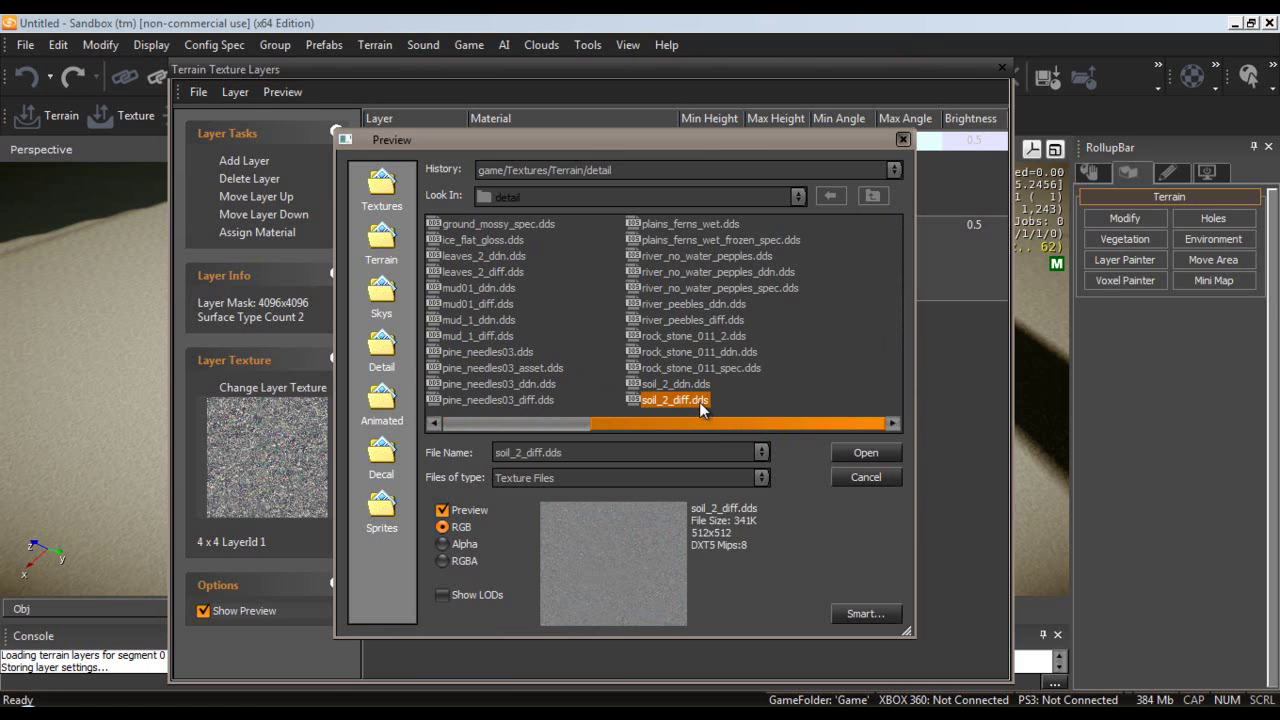
{"action": "left_click", "coordinate": [551, 368]}
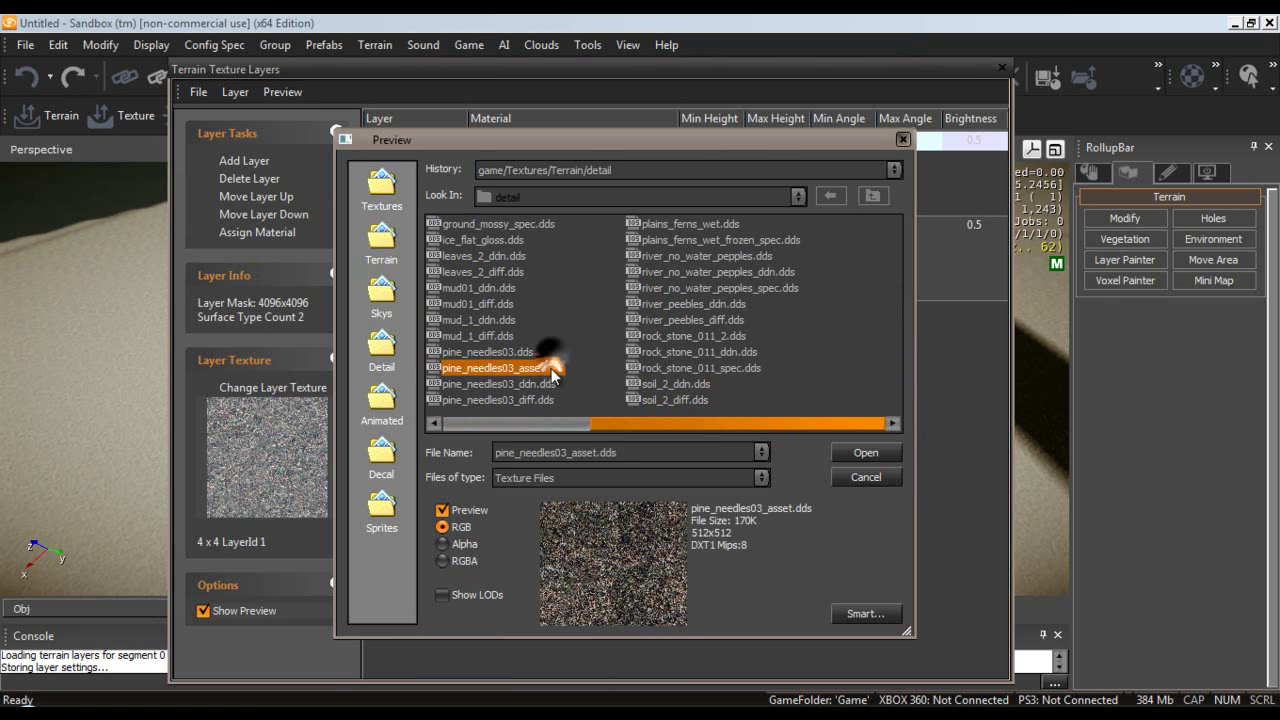
{"action": "left_click", "coordinate": [731, 223]}
{"action": "left_click", "coordinate": [735, 240]}
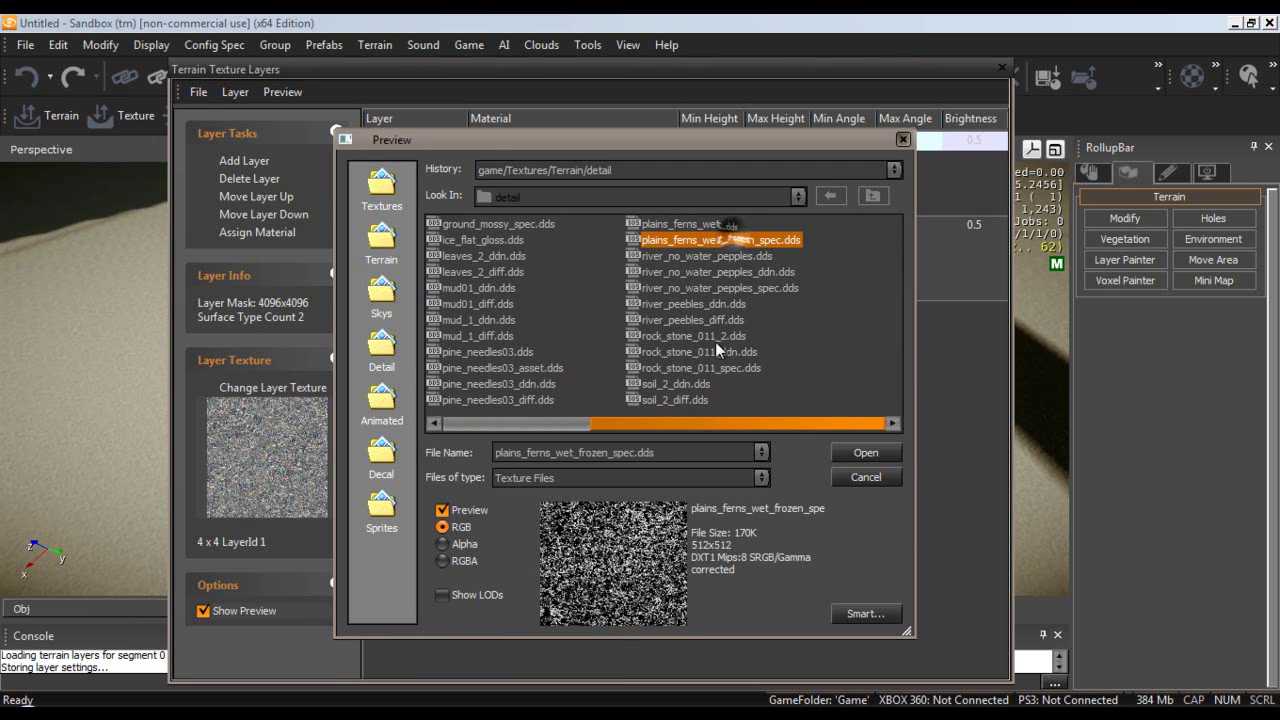
{"action": "left_click", "coordinate": [700, 401]}
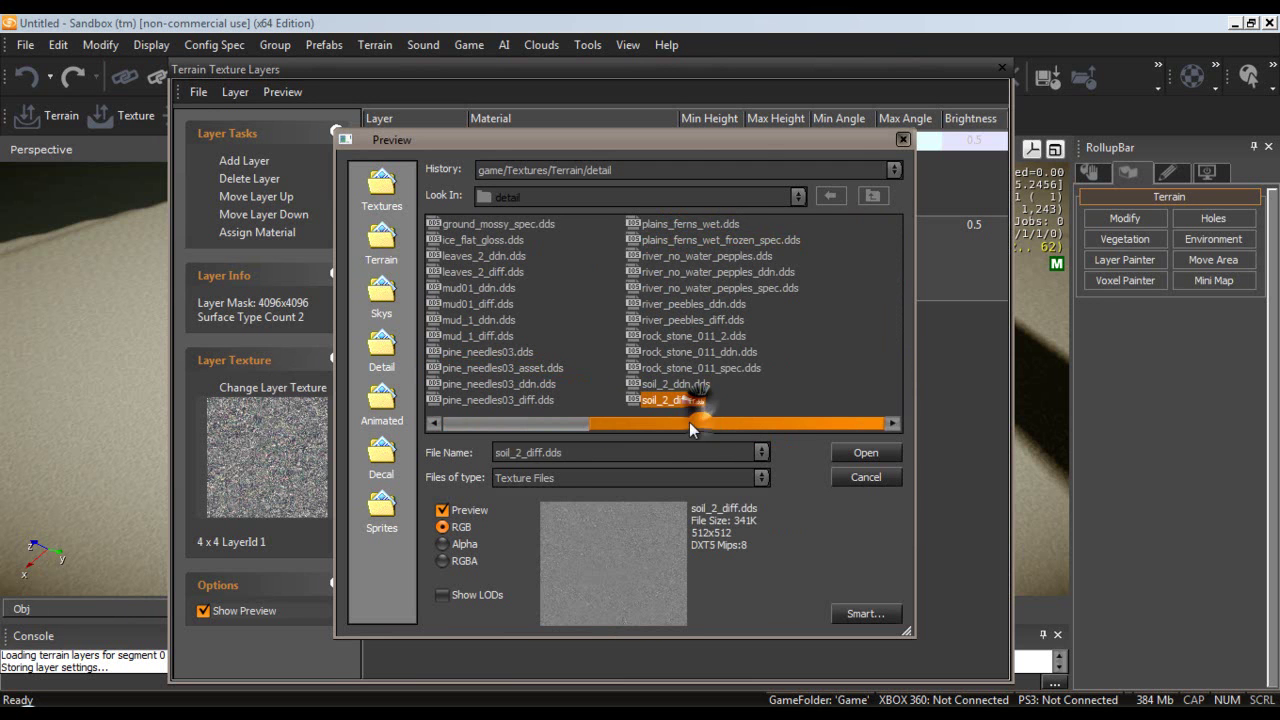
{"action": "left_click_drag", "start_coordinate": [689, 422], "coordinate": [677, 398]}
{"action": "double_click", "coordinate": [676, 398]}
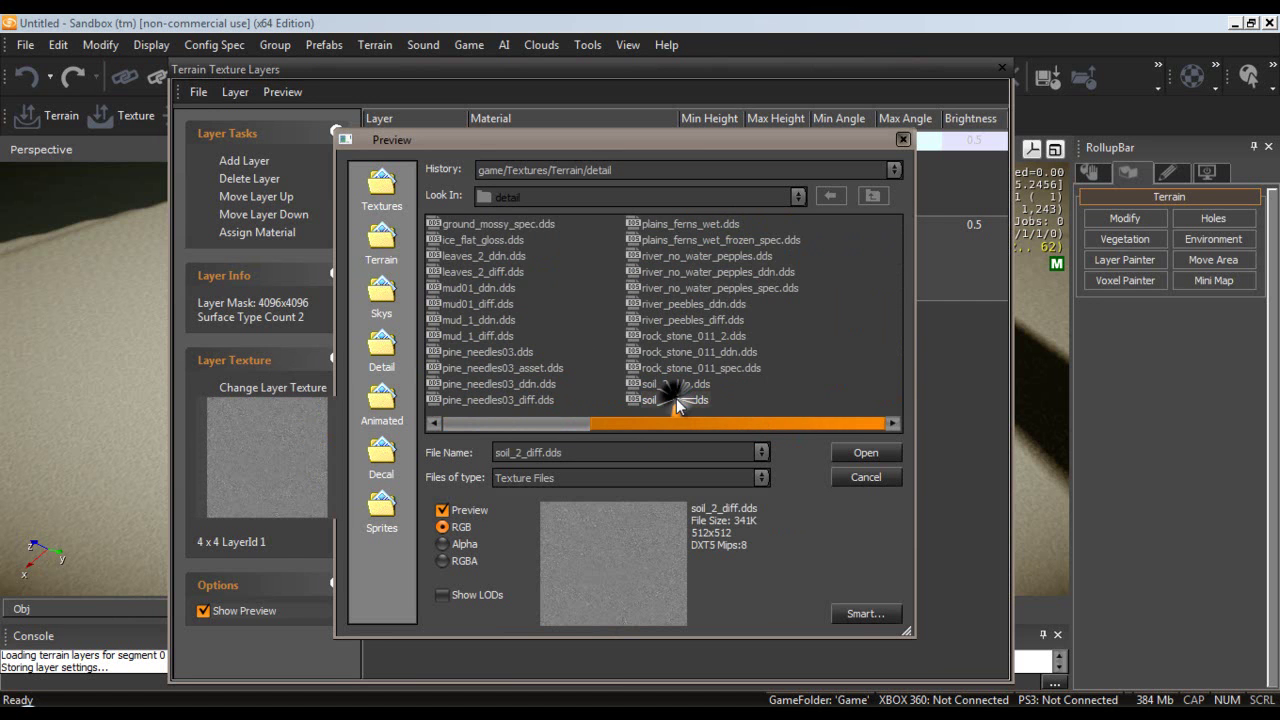
Assign the ground_mossy_4_coast material from the materials/terrain folder to the Soil layer.
{"action": "left_click", "coordinate": [549, 232]}
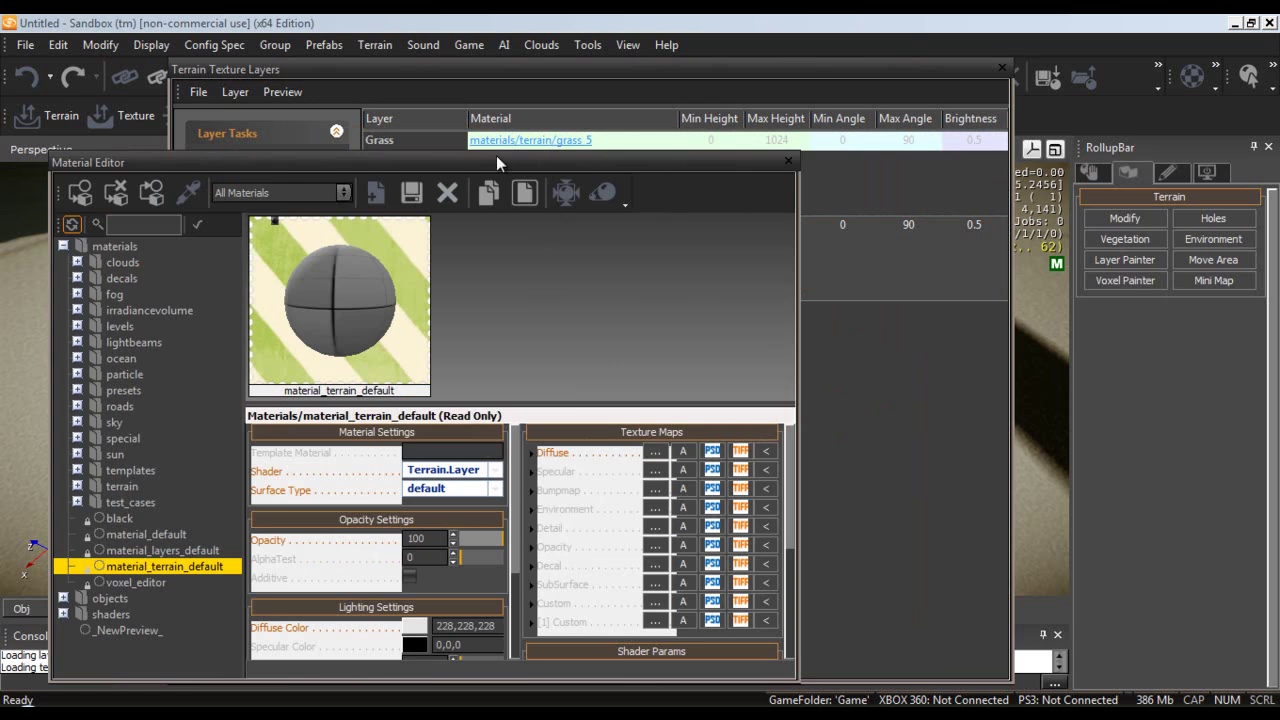
{"action": "left_click_drag", "start_coordinate": [496, 157], "coordinate": [800, 119]}
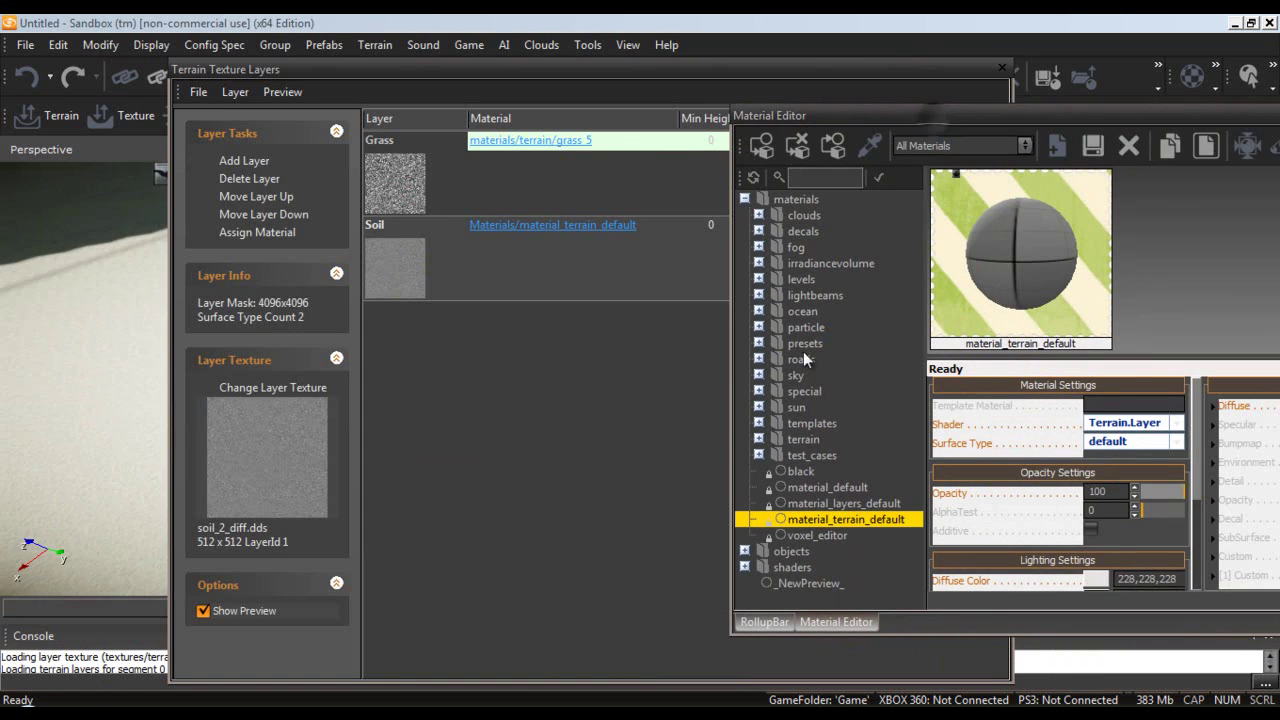
{"action": "left_click", "coordinate": [758, 442]}
{"action": "left_click", "coordinate": [758, 440]}
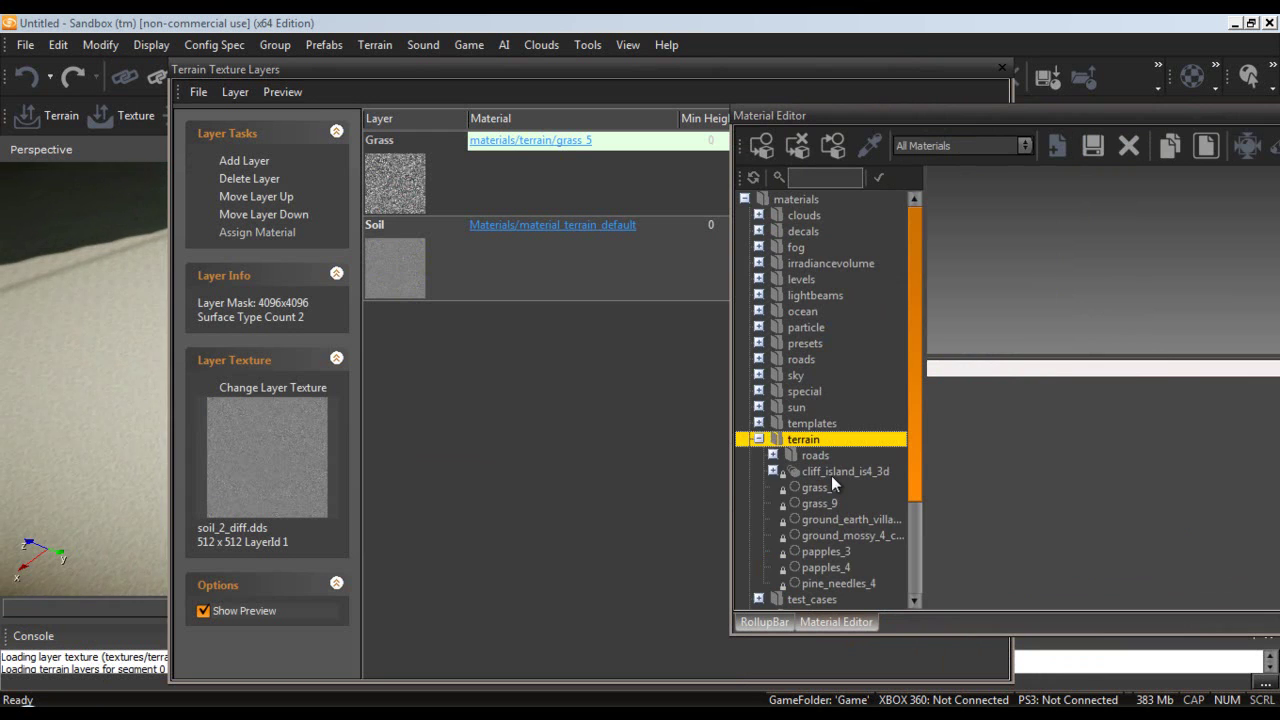
{"action": "scroll", "coordinate": [831, 475], "scroll_direction": "down", "scroll_amount": 2}
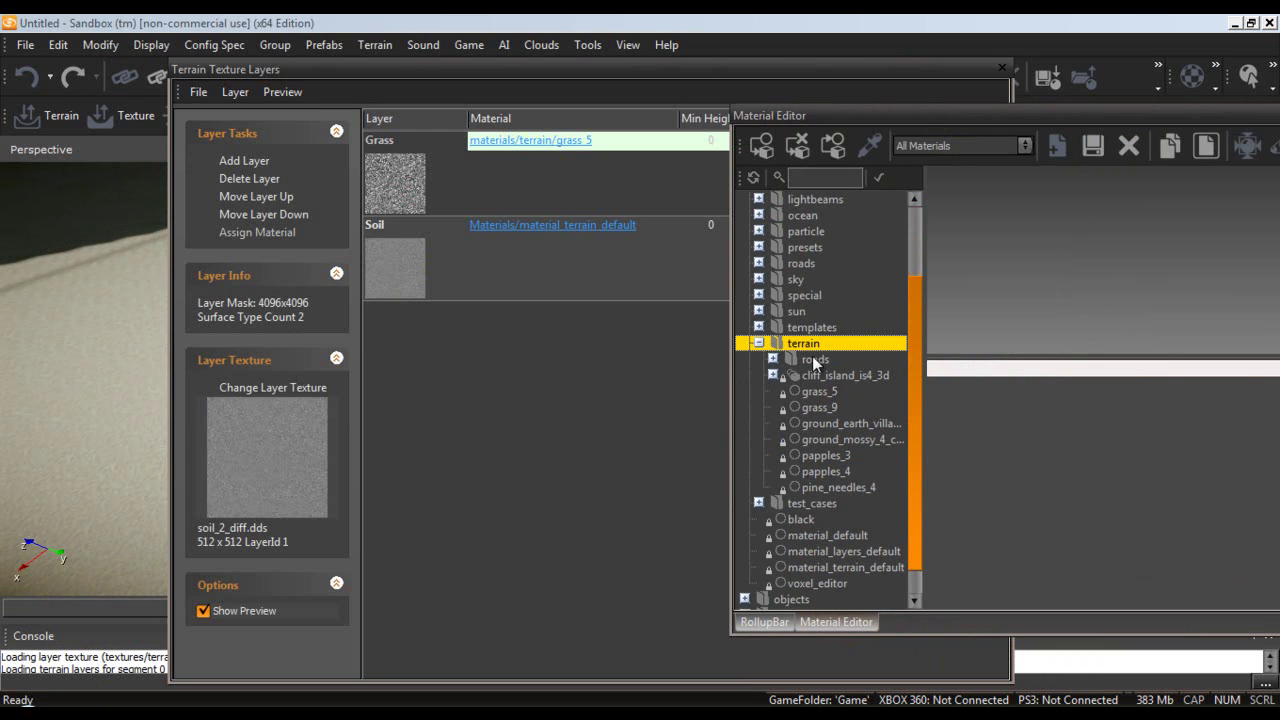
{"action": "left_click", "coordinate": [866, 425]}
{"action": "left_click", "coordinate": [875, 440]}
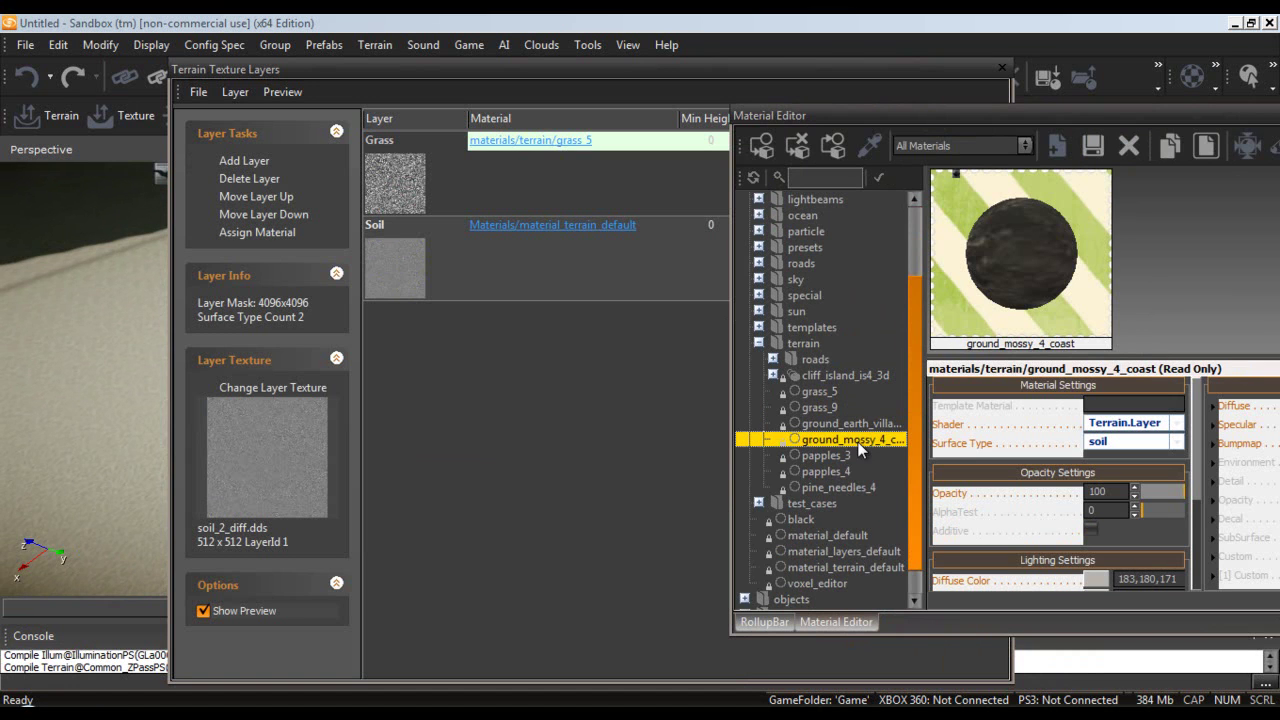
{"action": "left_click", "coordinate": [529, 358]}
{"action": "left_click", "coordinate": [272, 234]}
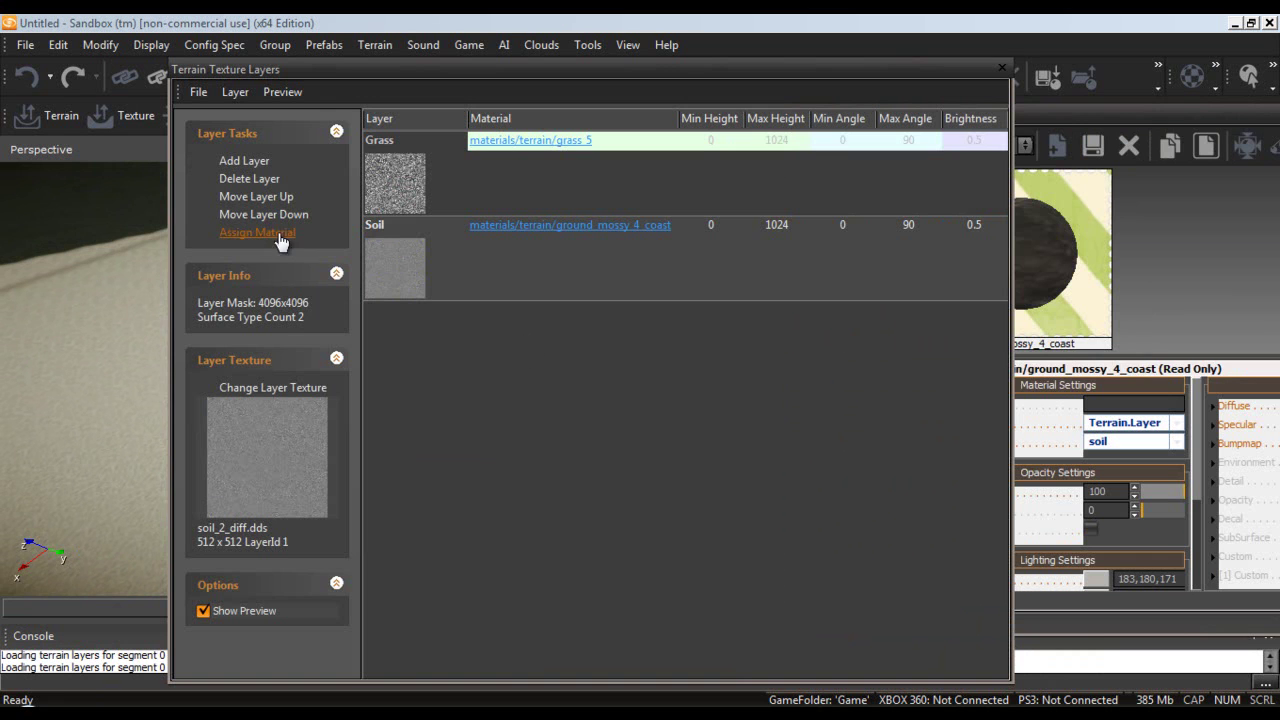
Close the Terrain Texture Layers window and the Material Editor.
{"action": "left_click", "coordinate": [1002, 68]}
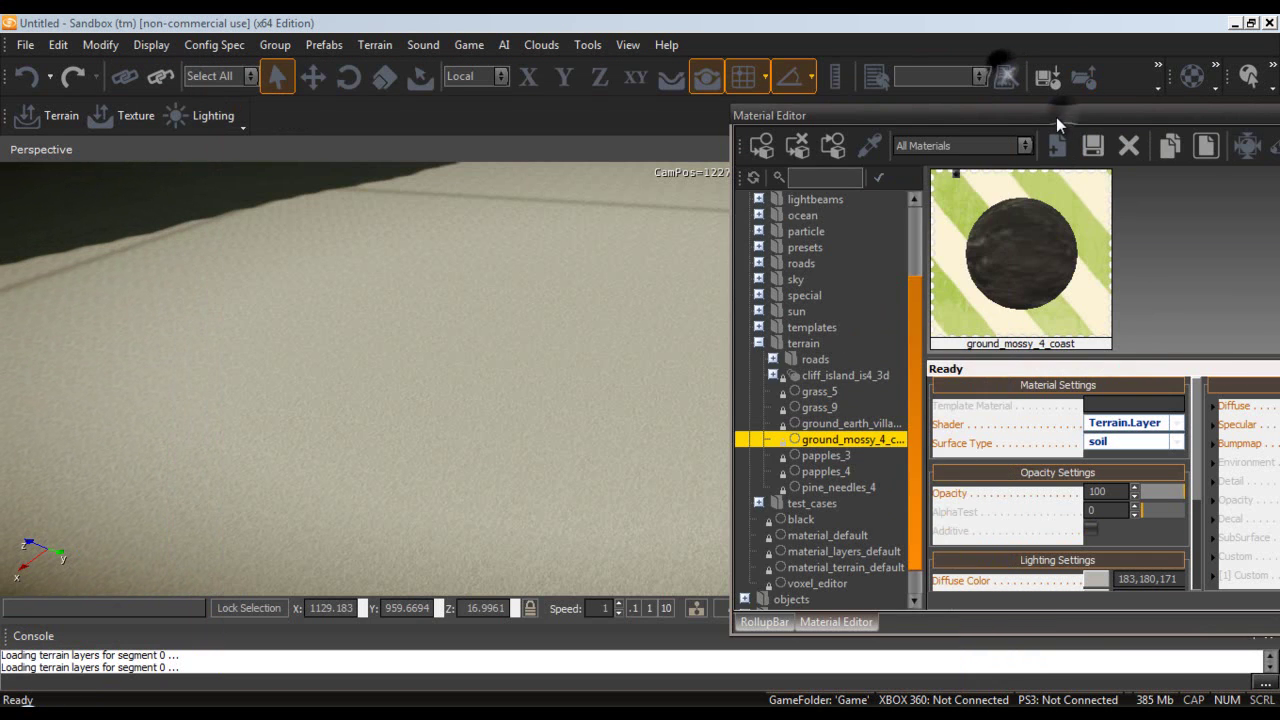
{"action": "double_click", "coordinate": [1058, 118]}
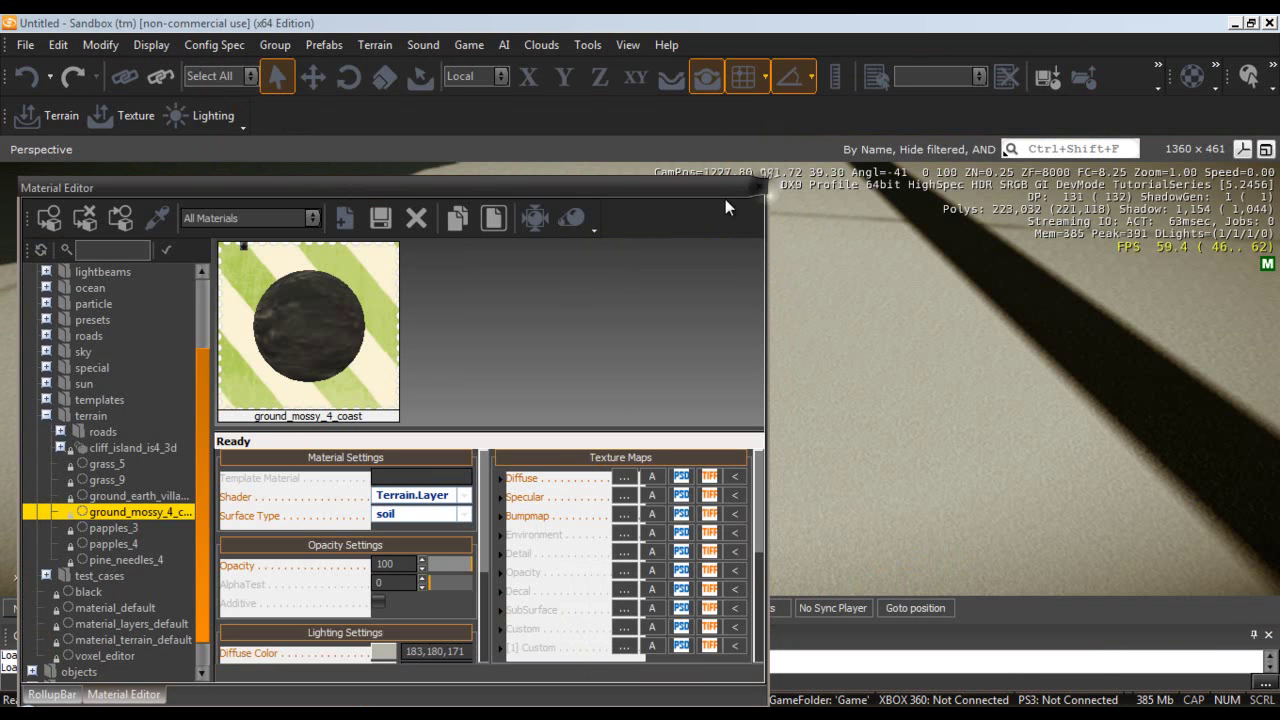
{"action": "left_click", "coordinate": [761, 187]}
Show the RollupBar beside the perspective view again.
{"action": "key", "text": "w"}
{"action": "right_click_drag", "start_coordinate": [614, 268], "coordinate": [636, 289]}
{"action": "key", "text": "s"}
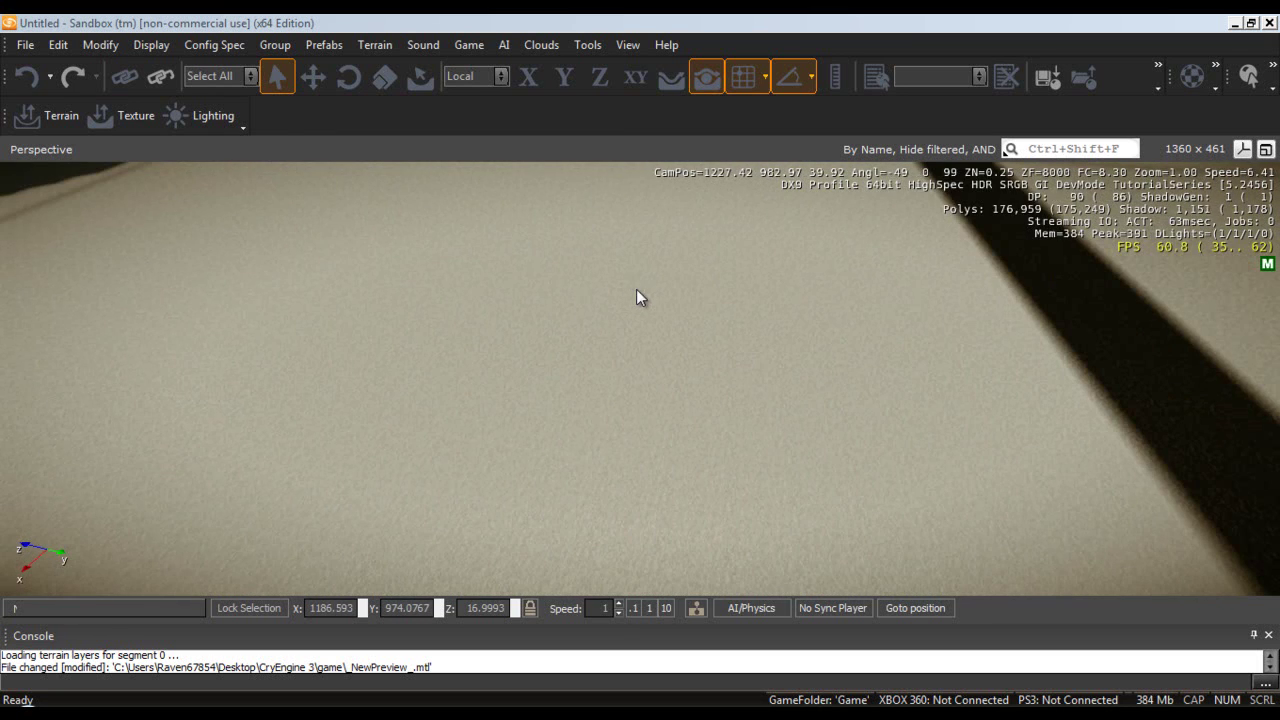
{"action": "left_click", "coordinate": [628, 45]}
{"action": "mouse_move", "coordinate": [660, 67]}
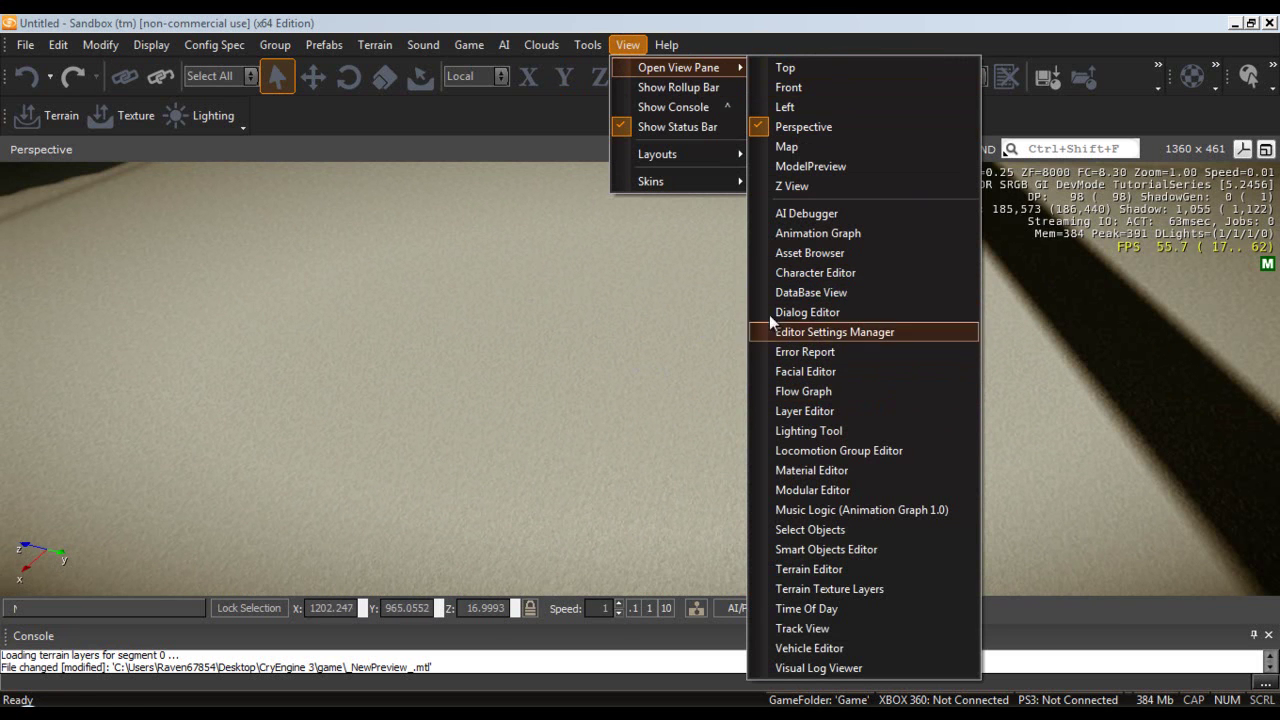
{"action": "left_click", "coordinate": [604, 292]}
{"action": "left_click", "coordinate": [630, 45]}
{"action": "left_click", "coordinate": [678, 87]}
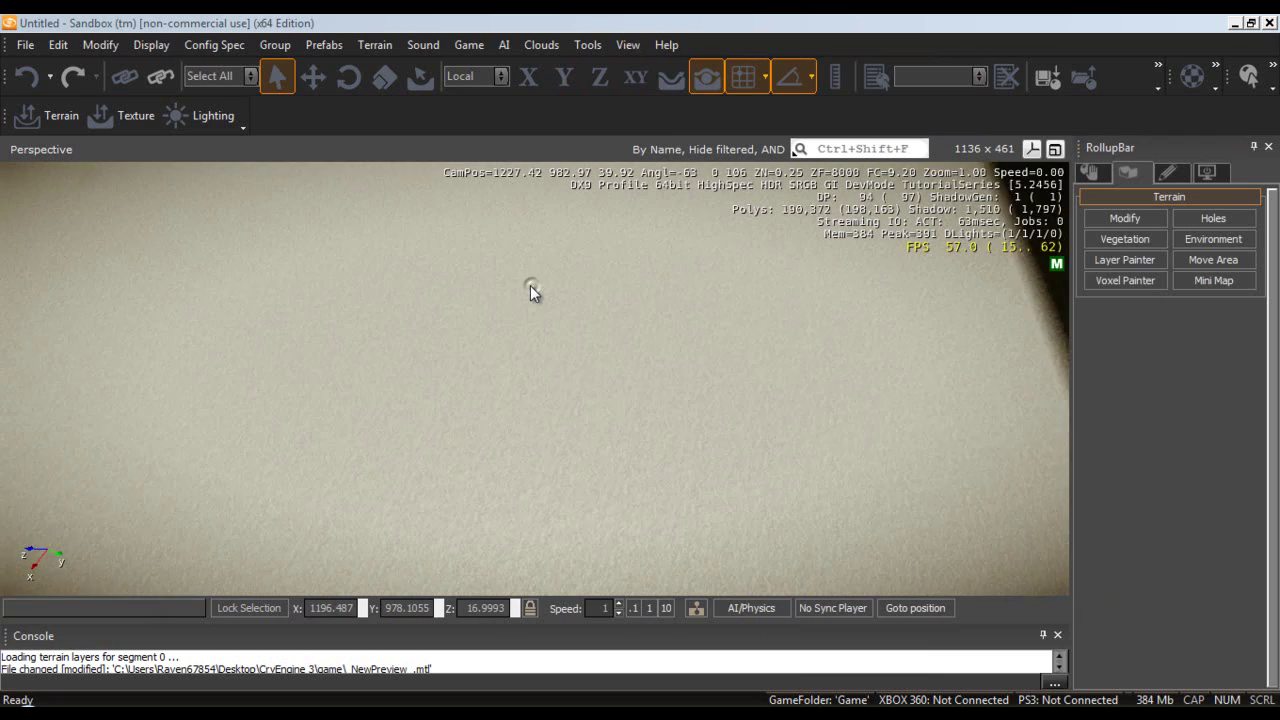
Generate the terrain surface texture at 4096 x 4096 with the high quality option enabled.
{"action": "right_click_drag", "start_coordinate": [530, 285], "coordinate": [533, 285]}
{"action": "key", "text": "w"}
{"action": "key", "text": "w"}
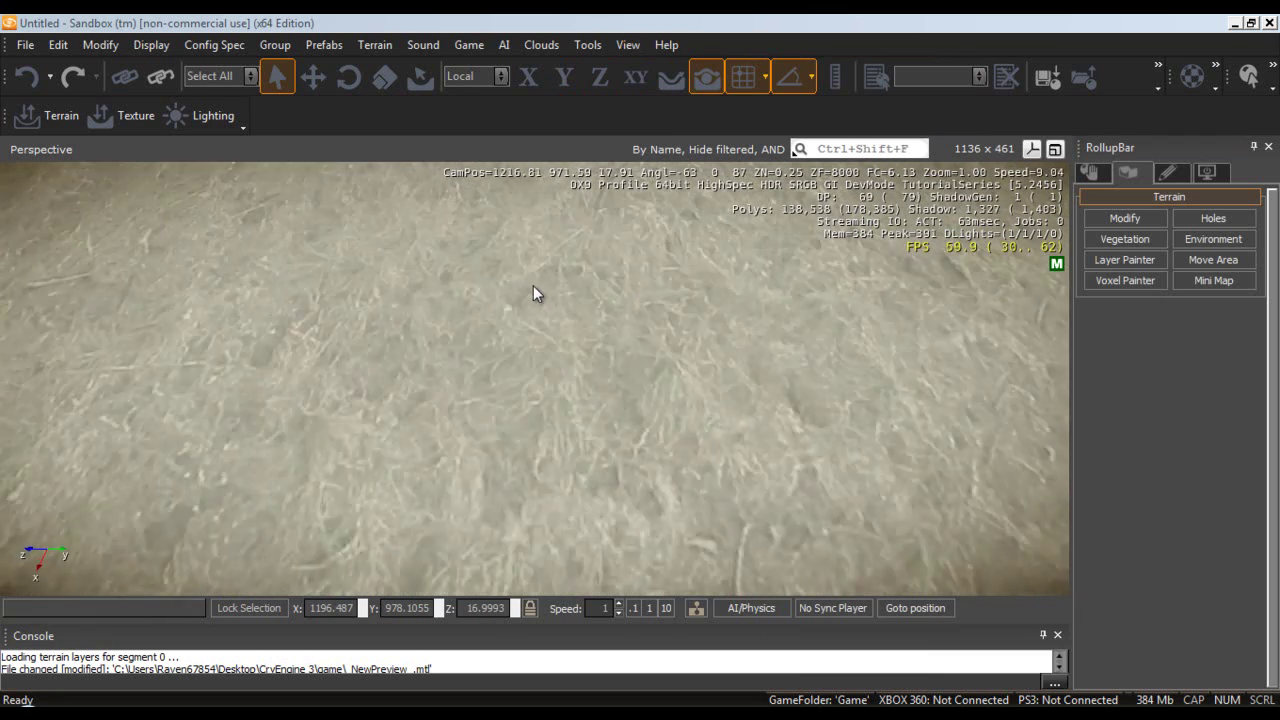
{"action": "scroll", "coordinate": [533, 285], "scroll_direction": "down", "scroll_amount": 5}
{"action": "middle_click_drag", "start_coordinate": [533, 285], "coordinate": [531, 283]}
{"action": "right_click_drag", "start_coordinate": [531, 283], "coordinate": [532, 285]}
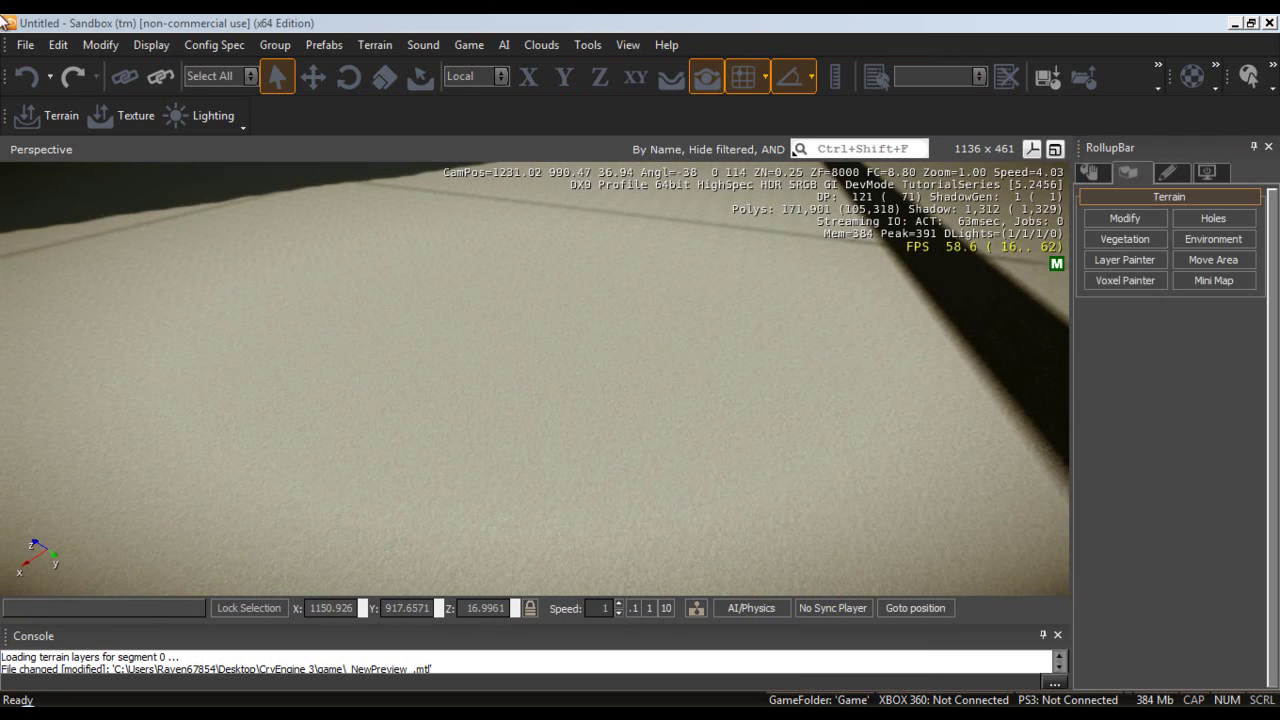
{"action": "left_click", "coordinate": [25, 45]}
{"action": "left_click", "coordinate": [120, 173]}
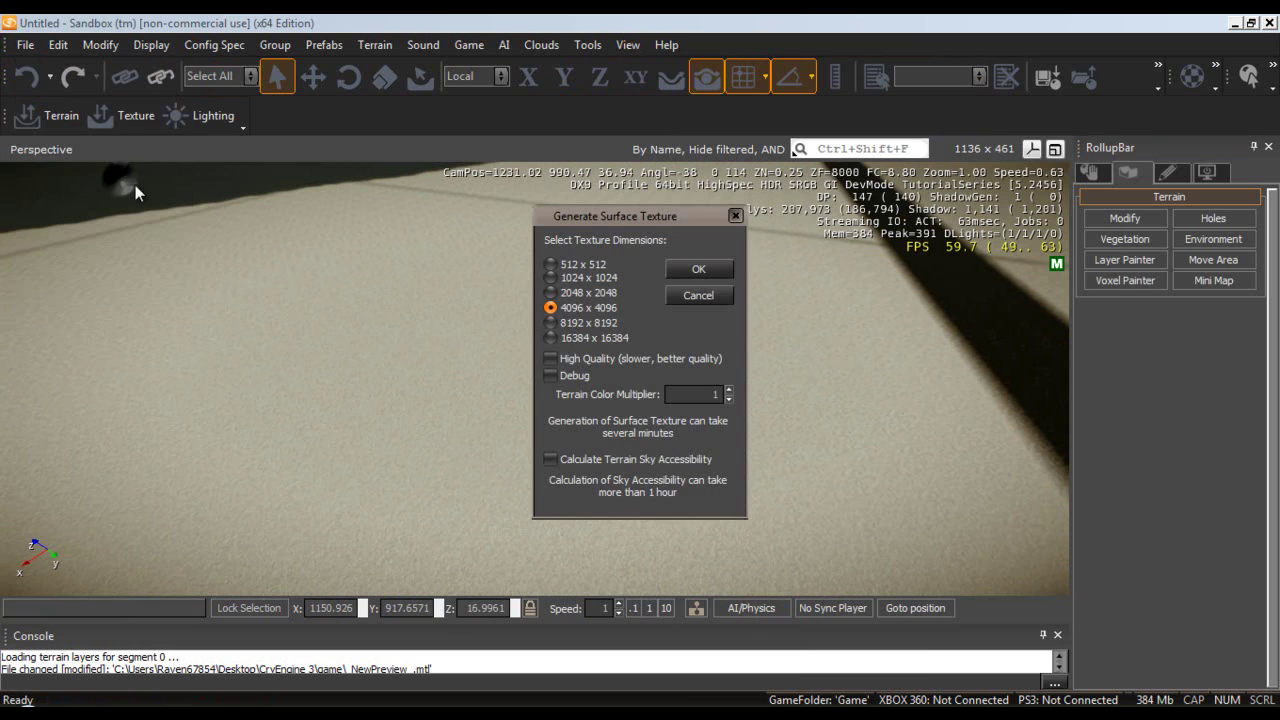
{"action": "left_click", "coordinate": [595, 357]}
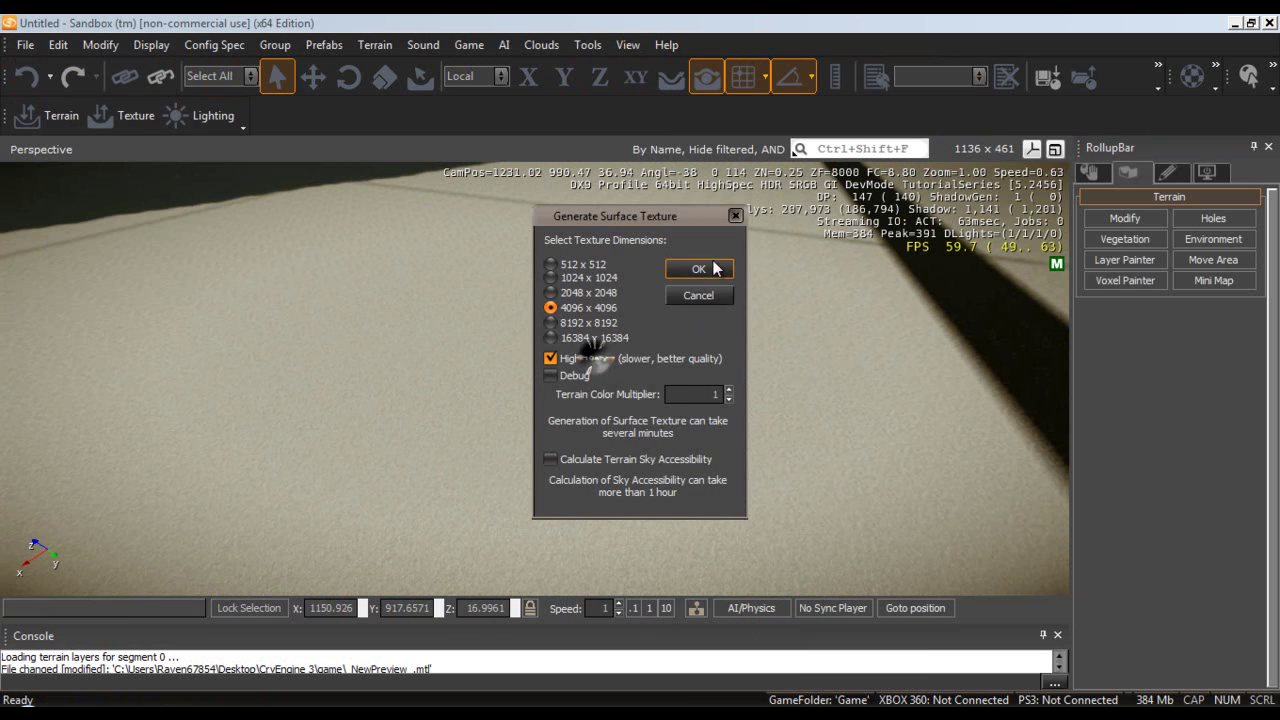
{"action": "left_click", "coordinate": [700, 268]}
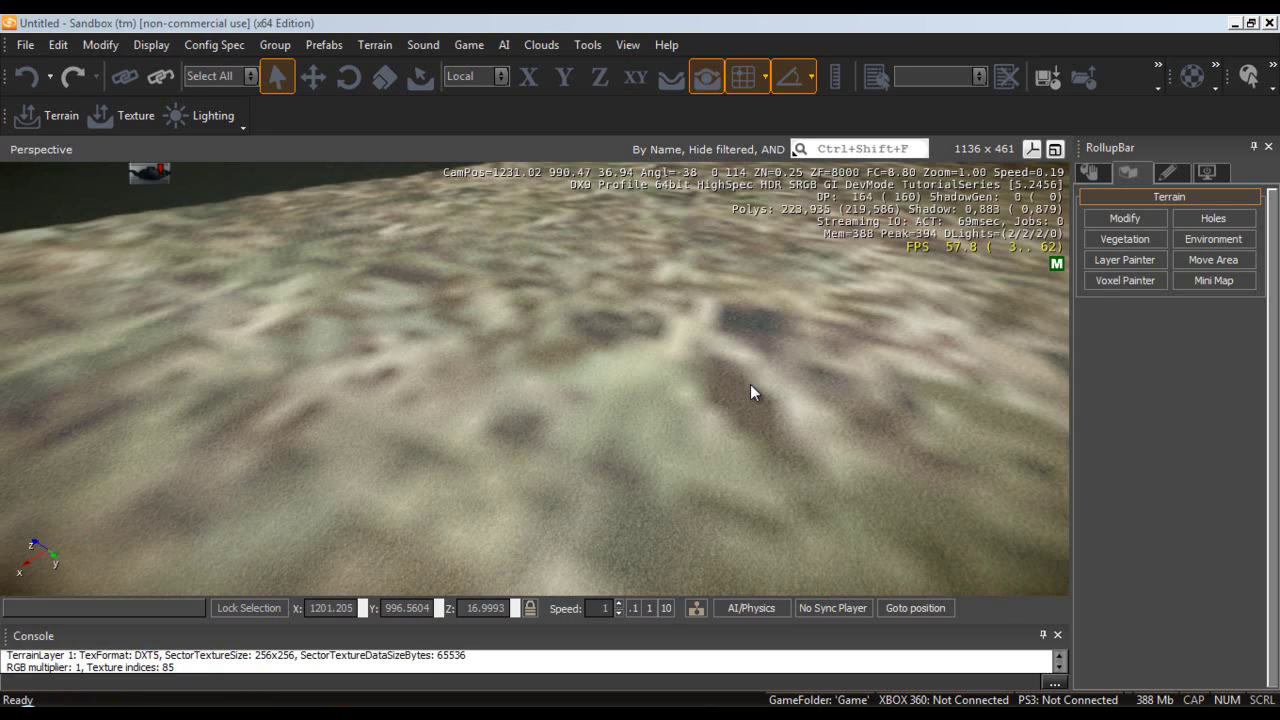
Use the Layer Painter to paint a patch of the Grass layer on the plateau with brush radius 4.
{"action": "mouse_move", "coordinate": [750, 384]}
{"action": "right_mouse_down"}
{"action": "mouse_move", "coordinate": [756, 375]}
{"action": "mouse_move", "coordinate": [751, 385]}
{"action": "right_mouse_up"}
{"action": "key", "text": "w"}
{"action": "key", "text": "w"}
{"action": "key", "text": "s"}
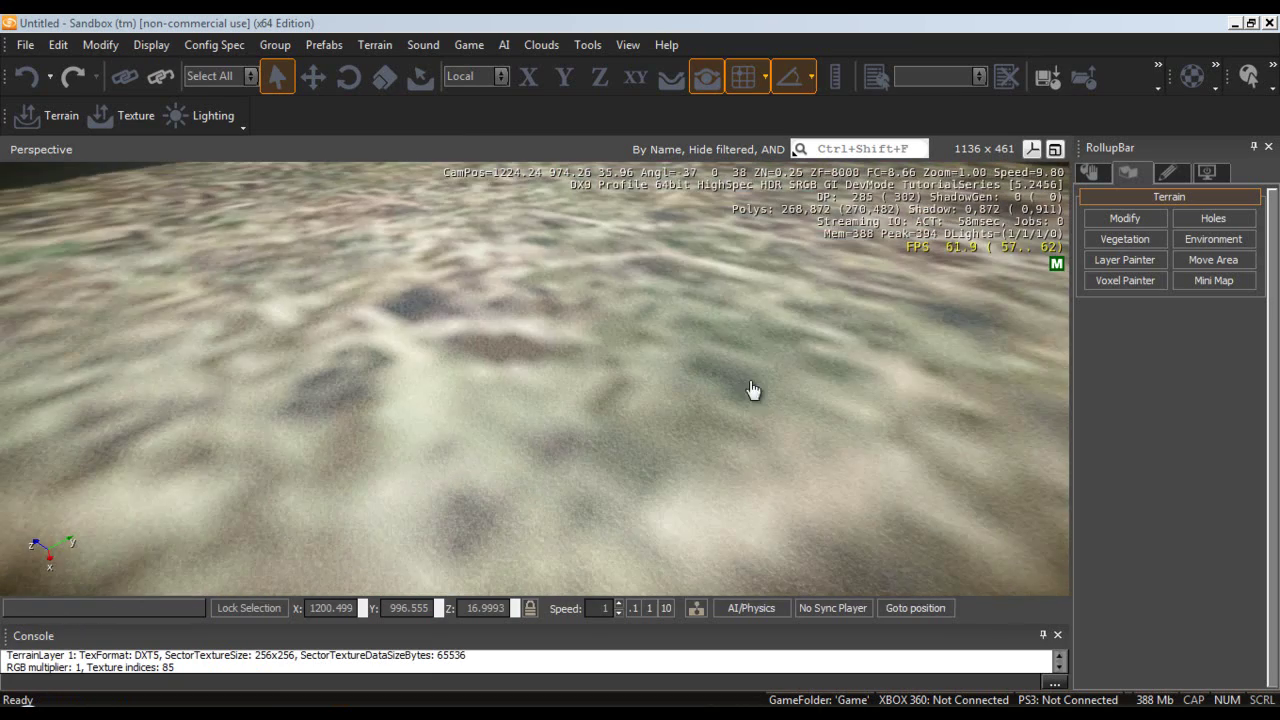
{"action": "left_click", "coordinate": [1126, 258]}
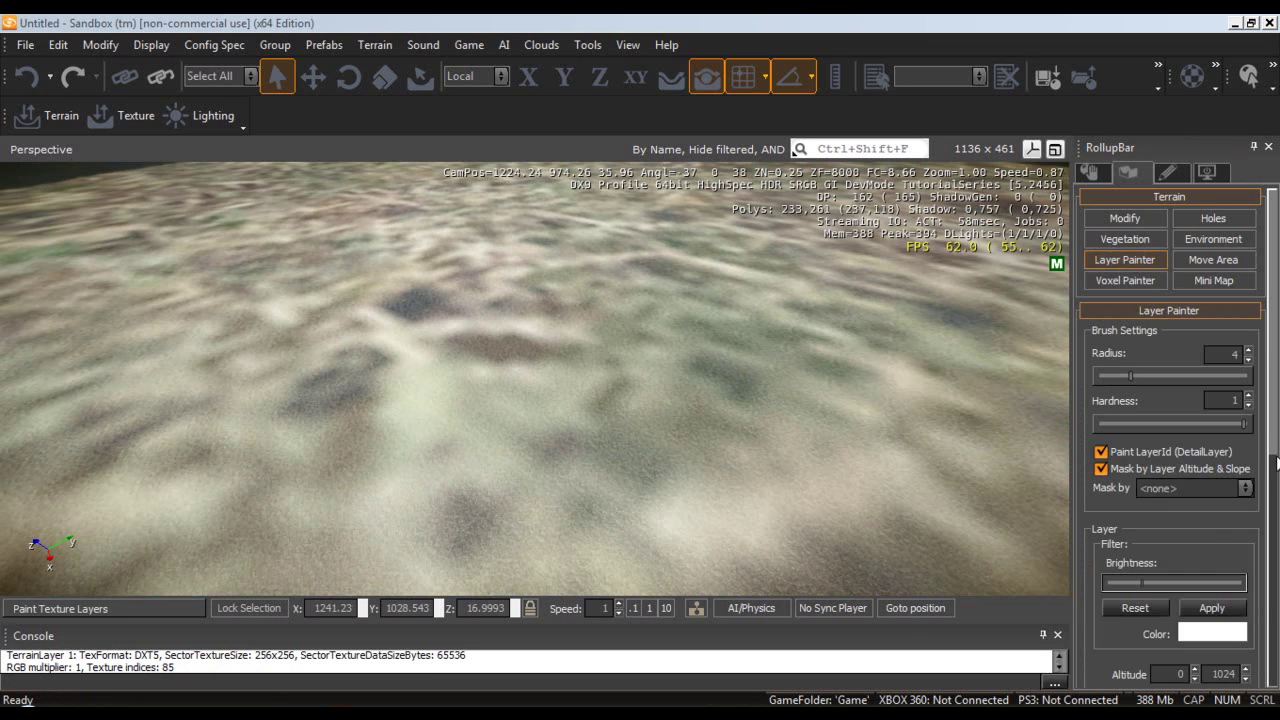
{"action": "scroll", "coordinate": [1145, 544], "scroll_direction": "down", "scroll_amount": 5}
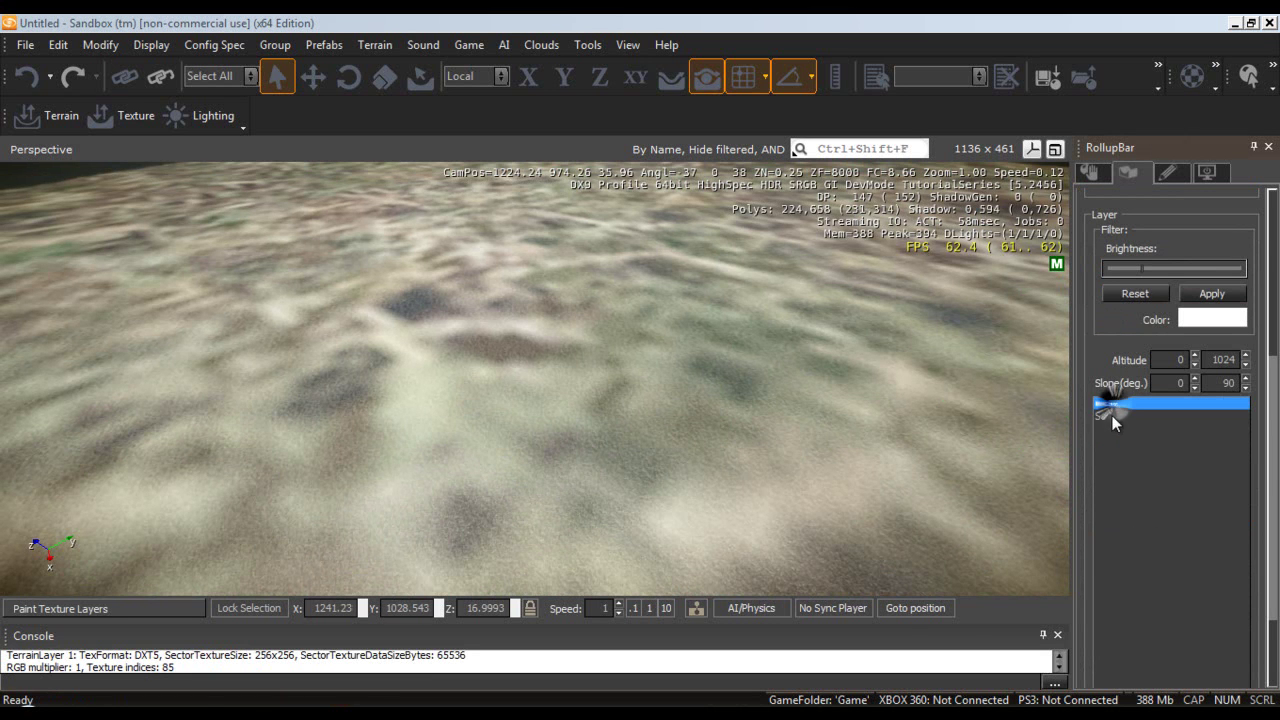
{"action": "mouse_move", "coordinate": [612, 430]}
{"action": "left_mouse_down"}
{"action": "mouse_move", "coordinate": [551, 466]}
{"action": "mouse_move", "coordinate": [731, 366]}
{"action": "mouse_move", "coordinate": [640, 394]}
{"action": "mouse_move", "coordinate": [688, 380]}
{"action": "left_mouse_up"}
{"action": "left_click_drag", "start_coordinate": [1097, 230], "coordinate": [1112, 448]}
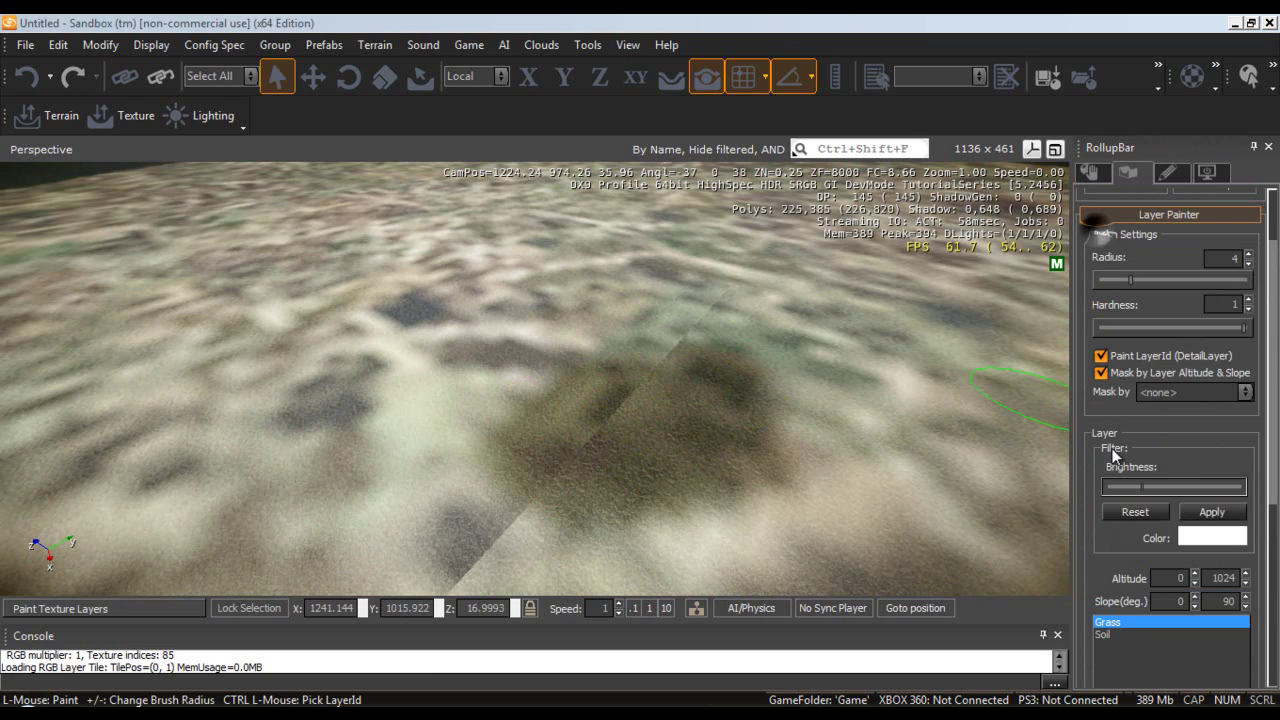
{"action": "mouse_move", "coordinate": [550, 415]}
{"action": "left_mouse_down"}
{"action": "mouse_move", "coordinate": [484, 450]}
{"action": "mouse_move", "coordinate": [523, 541]}
{"action": "mouse_move", "coordinate": [564, 357]}
{"action": "mouse_move", "coordinate": [517, 564]}
{"action": "mouse_move", "coordinate": [584, 496]}
{"action": "left_mouse_up"}
Lower the Grass layer's brightness filter and repaint the grass patch with it.
{"action": "key", "text": "w"}
{"action": "right_click_drag", "start_coordinate": [622, 398], "coordinate": [620, 398]}
{"action": "key", "text": "w"}
{"action": "key", "text": "s"}
{"action": "scroll", "coordinate": [620, 400], "scroll_direction": "down", "scroll_amount": 3}
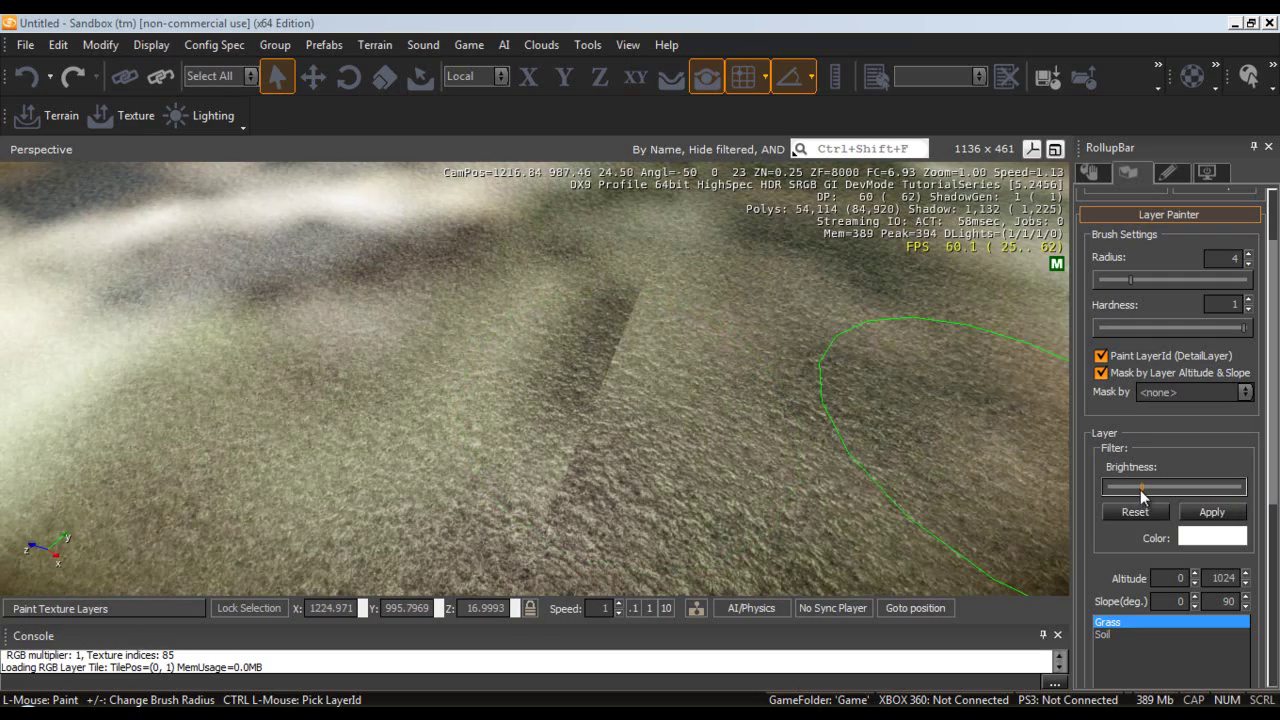
{"action": "left_click_drag", "start_coordinate": [1142, 488], "coordinate": [1122, 488]}
{"action": "mouse_move", "coordinate": [368, 380]}
{"action": "left_mouse_down"}
{"action": "mouse_move", "coordinate": [380, 343]}
{"action": "mouse_move", "coordinate": [500, 257]}
{"action": "mouse_move", "coordinate": [740, 400]}
{"action": "left_mouse_up"}
{"action": "right_click_drag", "start_coordinate": [624, 352], "coordinate": [624, 356]}
{"action": "key", "text": "s"}
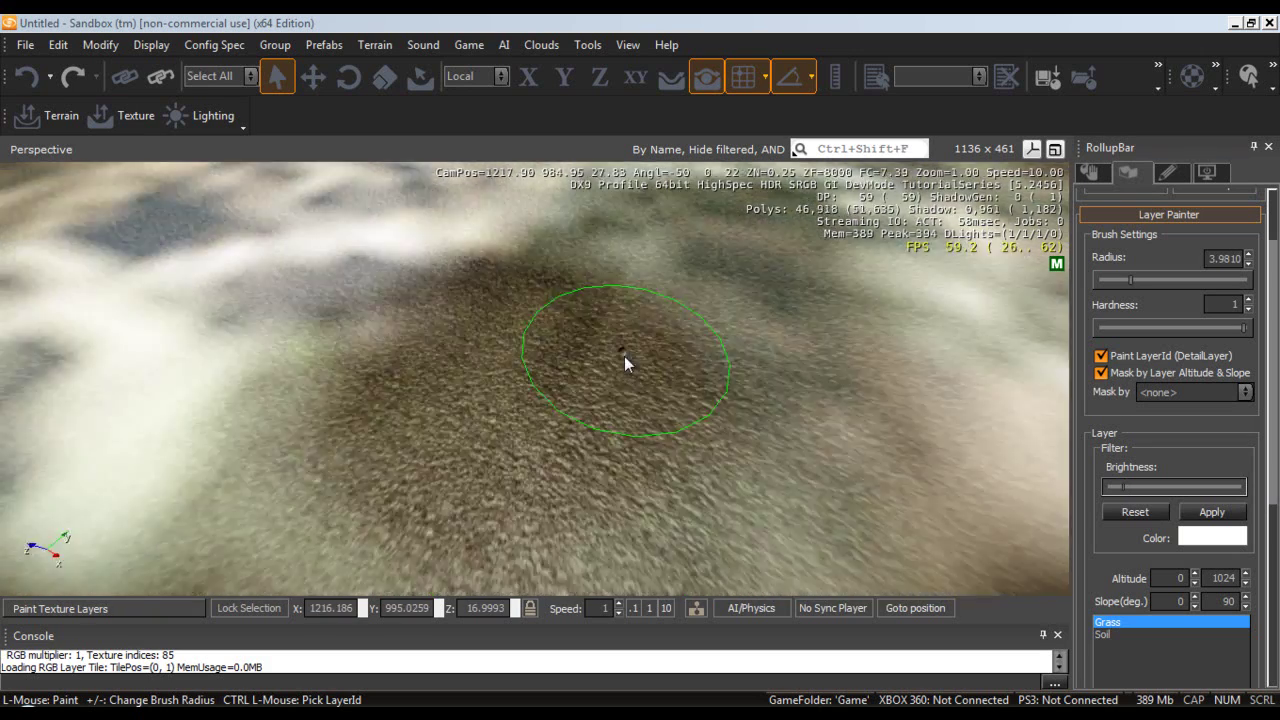
{"action": "mouse_move", "coordinate": [624, 356]}
{"action": "left_mouse_down"}
{"action": "mouse_move", "coordinate": [659, 269]}
{"action": "mouse_move", "coordinate": [672, 410]}
{"action": "mouse_move", "coordinate": [640, 350]}
{"action": "left_mouse_up"}
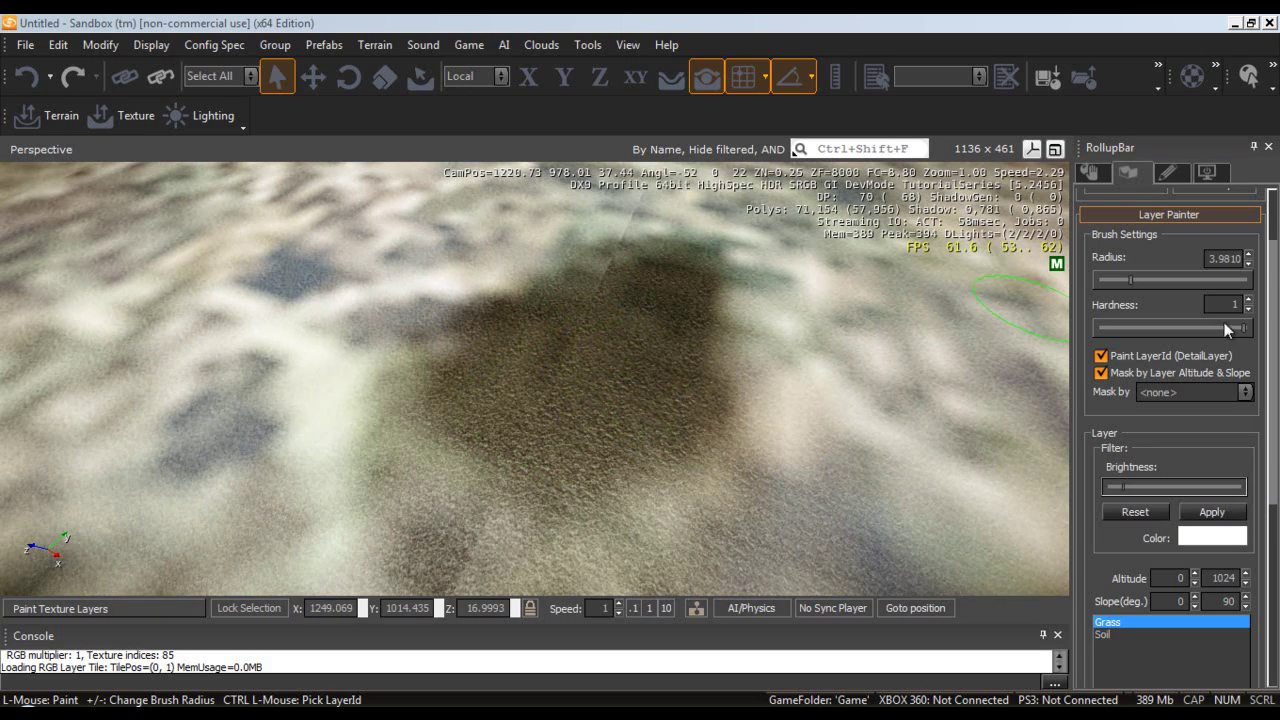
Set the Grass layer's filter colour to light green, about RGB 92, 241, 97, and paint over the patch.
{"action": "left_click", "coordinate": [1222, 538]}
{"action": "left_click", "coordinate": [590, 244]}
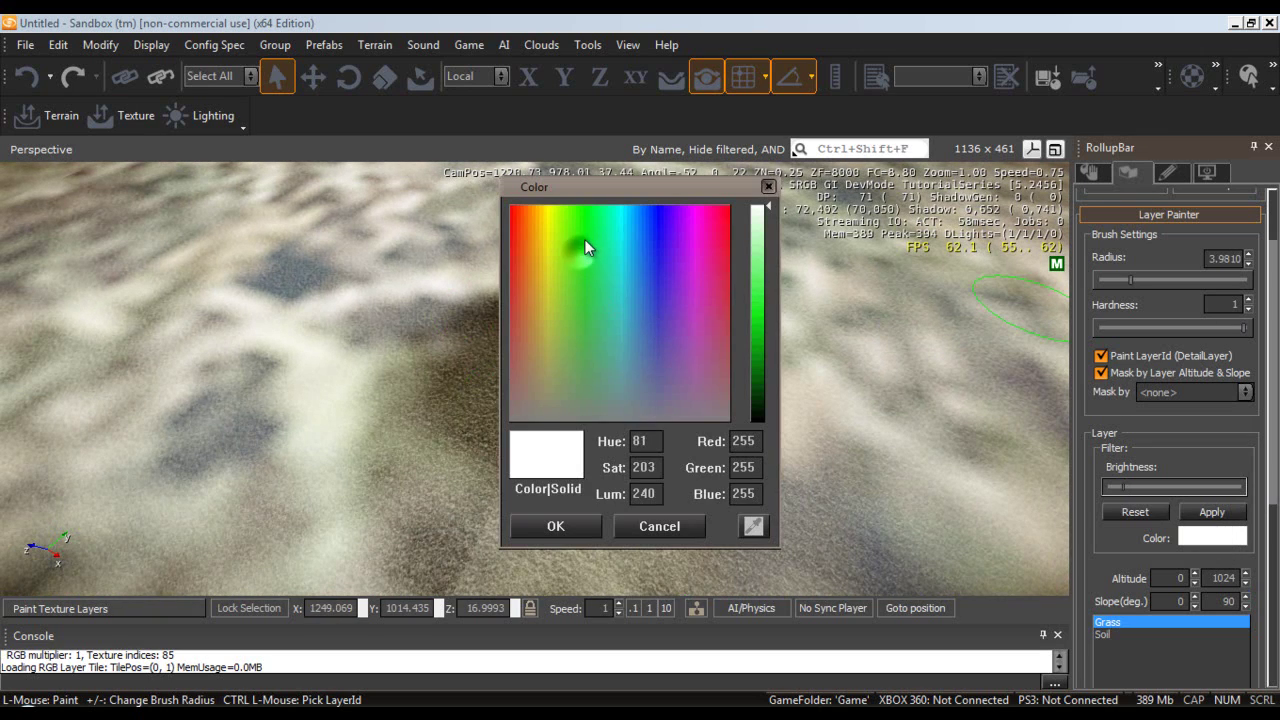
{"action": "left_click_drag", "start_coordinate": [758, 292], "coordinate": [764, 279]}
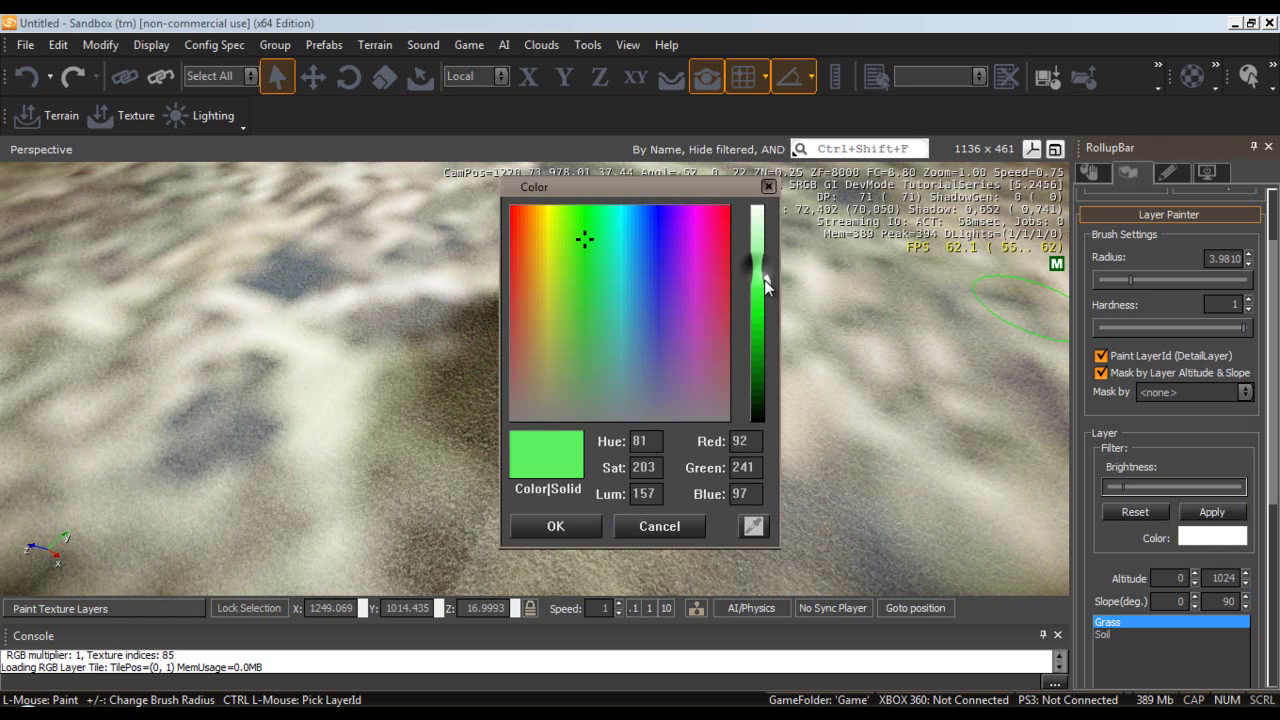
{"action": "left_click", "coordinate": [555, 526]}
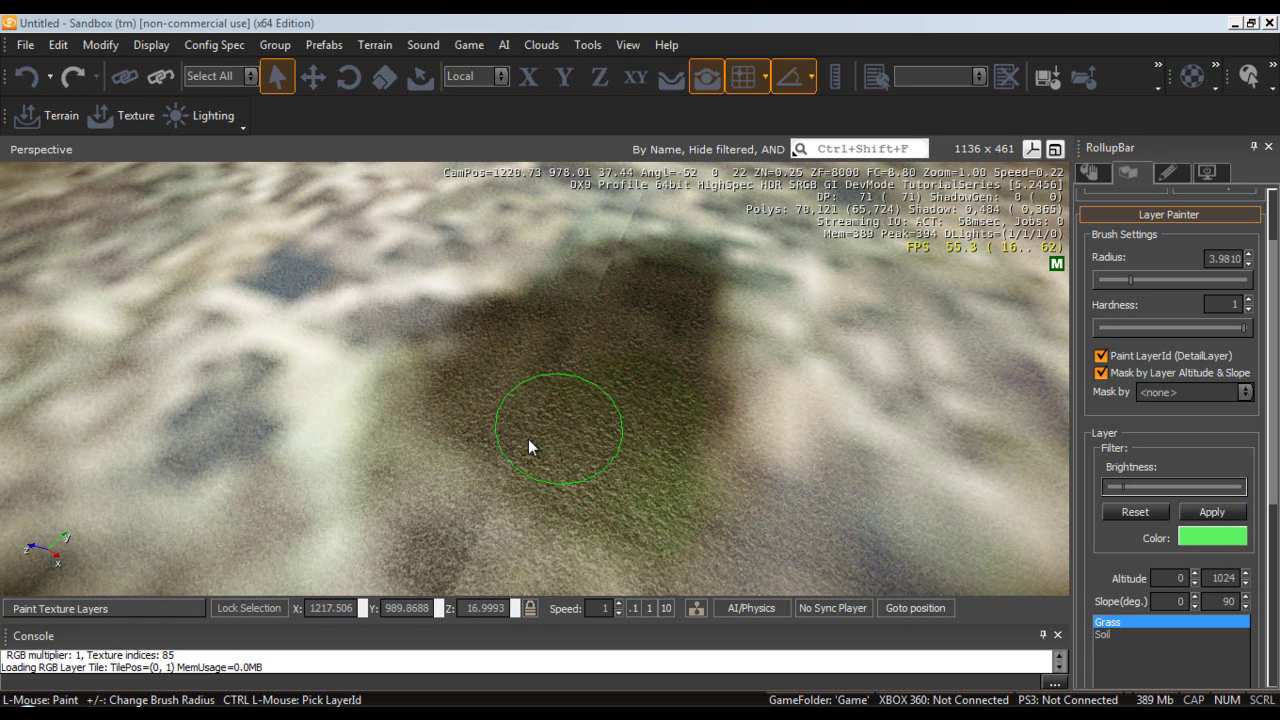
{"action": "mouse_move", "coordinate": [645, 290]}
{"action": "left_mouse_down"}
{"action": "mouse_move", "coordinate": [549, 437]}
{"action": "mouse_move", "coordinate": [632, 440]}
{"action": "mouse_move", "coordinate": [674, 297]}
{"action": "mouse_move", "coordinate": [761, 401]}
{"action": "mouse_move", "coordinate": [677, 446]}
{"action": "mouse_move", "coordinate": [786, 486]}
{"action": "mouse_move", "coordinate": [649, 403]}
{"action": "mouse_move", "coordinate": [688, 474]}
{"action": "left_mouse_up"}
Darken the Grass layer's filter colour to green RGB 12, 131, 15.
{"action": "left_click", "coordinate": [1212, 537]}
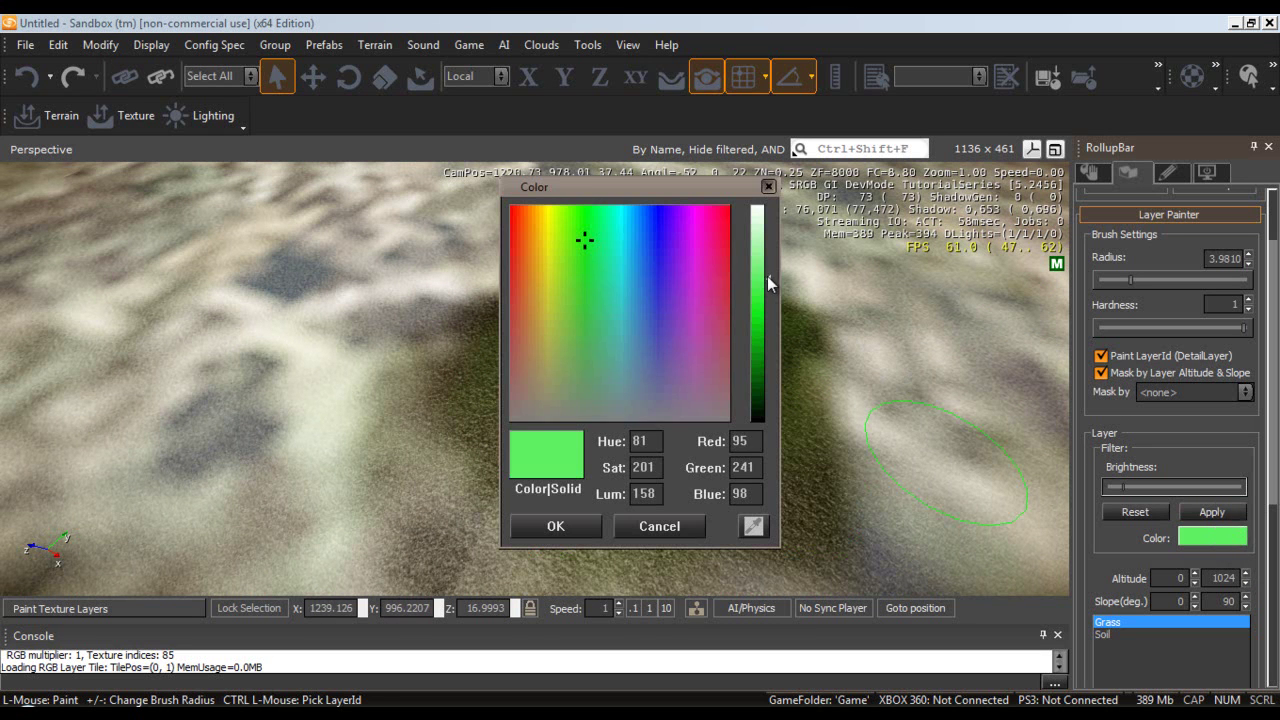
{"action": "left_click_drag", "start_coordinate": [767, 276], "coordinate": [767, 361]}
{"action": "left_click", "coordinate": [556, 526]}
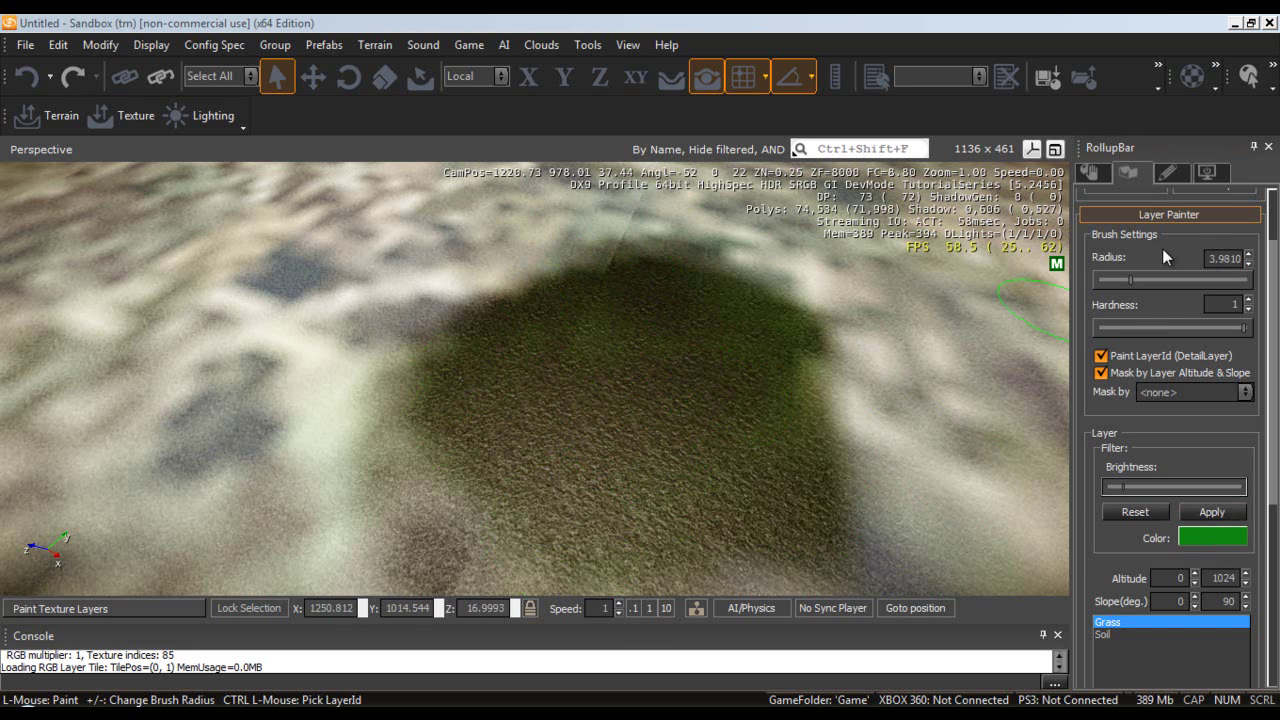
Enlarge the brush radius to about 41.7 and paint a wide area of the plateau with dark green grass.
{"action": "scroll", "coordinate": [1161, 248], "scroll_direction": "up", "scroll_amount": 2}
{"action": "left_click_drag", "start_coordinate": [1173, 382], "coordinate": [1179, 382]}
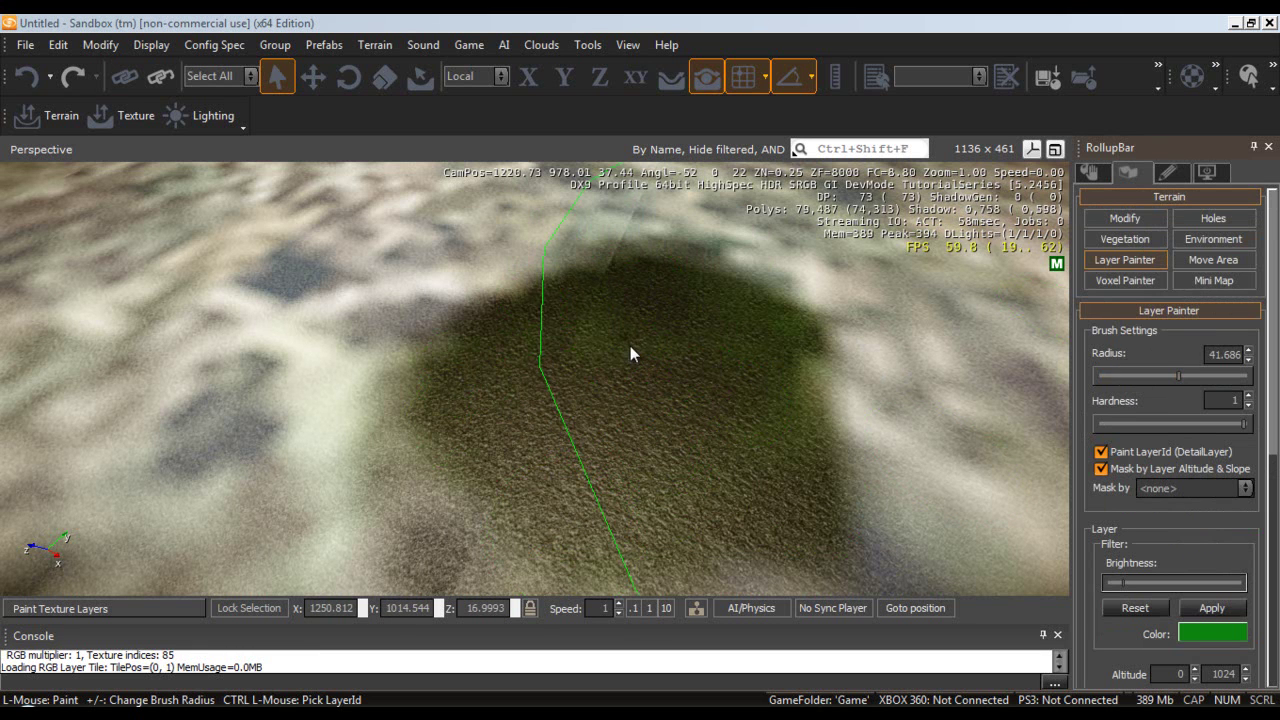
{"action": "left_click", "coordinate": [630, 346]}
{"action": "key", "text": "s"}
{"action": "right_click_drag", "start_coordinate": [824, 264], "coordinate": [828, 268]}
{"action": "mouse_move", "coordinate": [670, 292]}
{"action": "left_mouse_down"}
{"action": "mouse_move", "coordinate": [618, 295]}
{"action": "mouse_move", "coordinate": [557, 427]}
{"action": "mouse_move", "coordinate": [665, 480]}
{"action": "left_mouse_up"}
Examine the dark green grass patch on the plateau from close up and from above.
{"action": "right_click_drag", "start_coordinate": [664, 294], "coordinate": [626, 292]}
{"action": "key", "text": "w"}
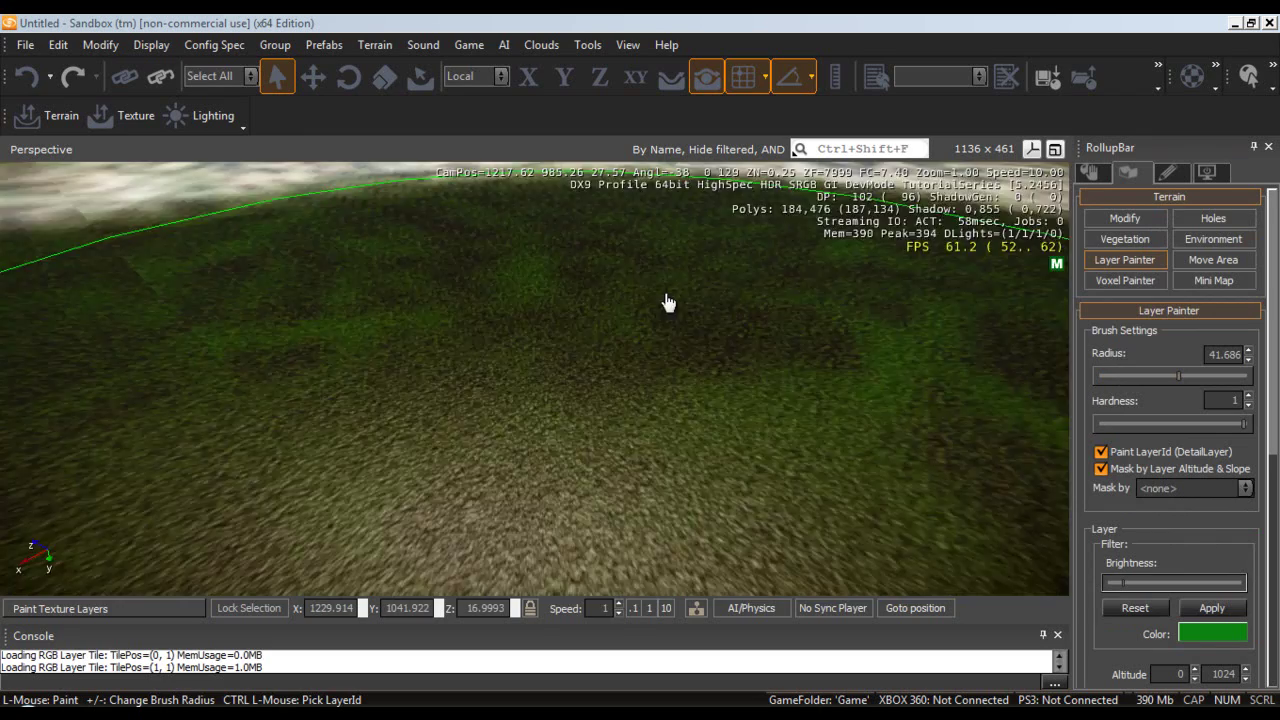
{"action": "key", "text": "s"}
{"action": "right_click_drag", "start_coordinate": [668, 303], "coordinate": [670, 304]}
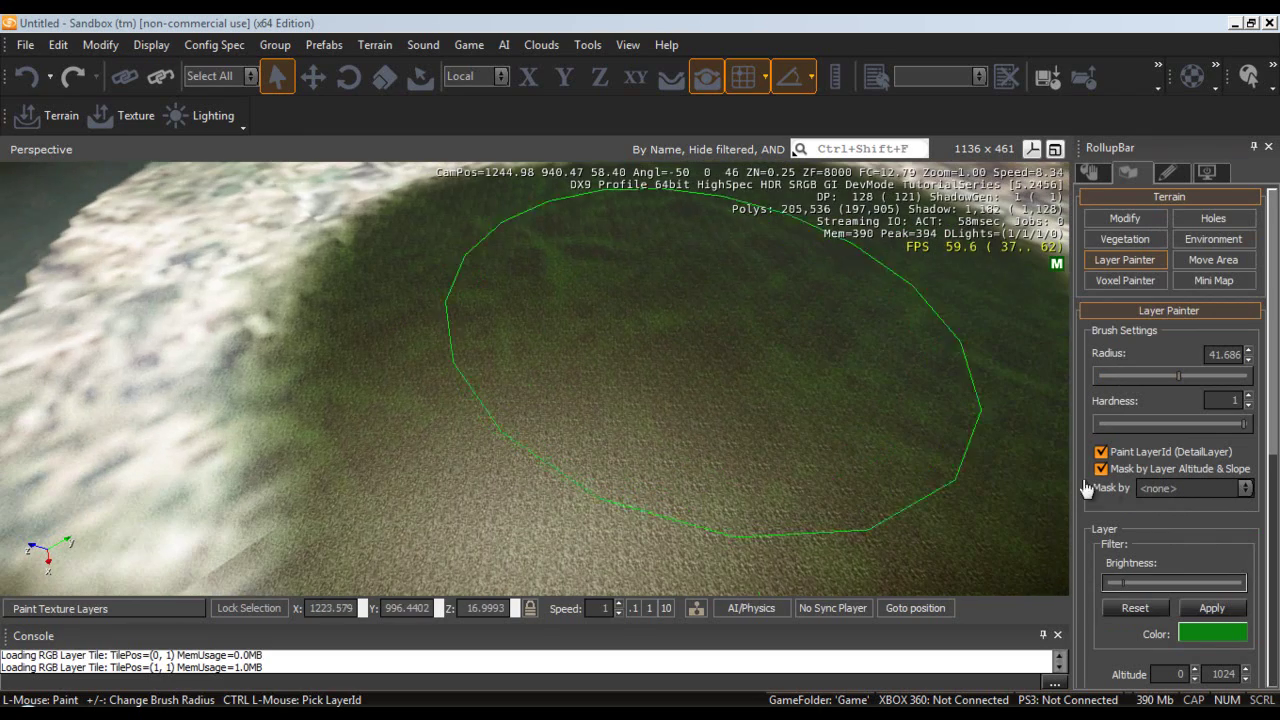
{"action": "scroll", "coordinate": [1116, 346], "scroll_direction": "down", "scroll_amount": 3}
{"action": "scroll", "coordinate": [1117, 422], "scroll_direction": "up", "scroll_amount": 2}
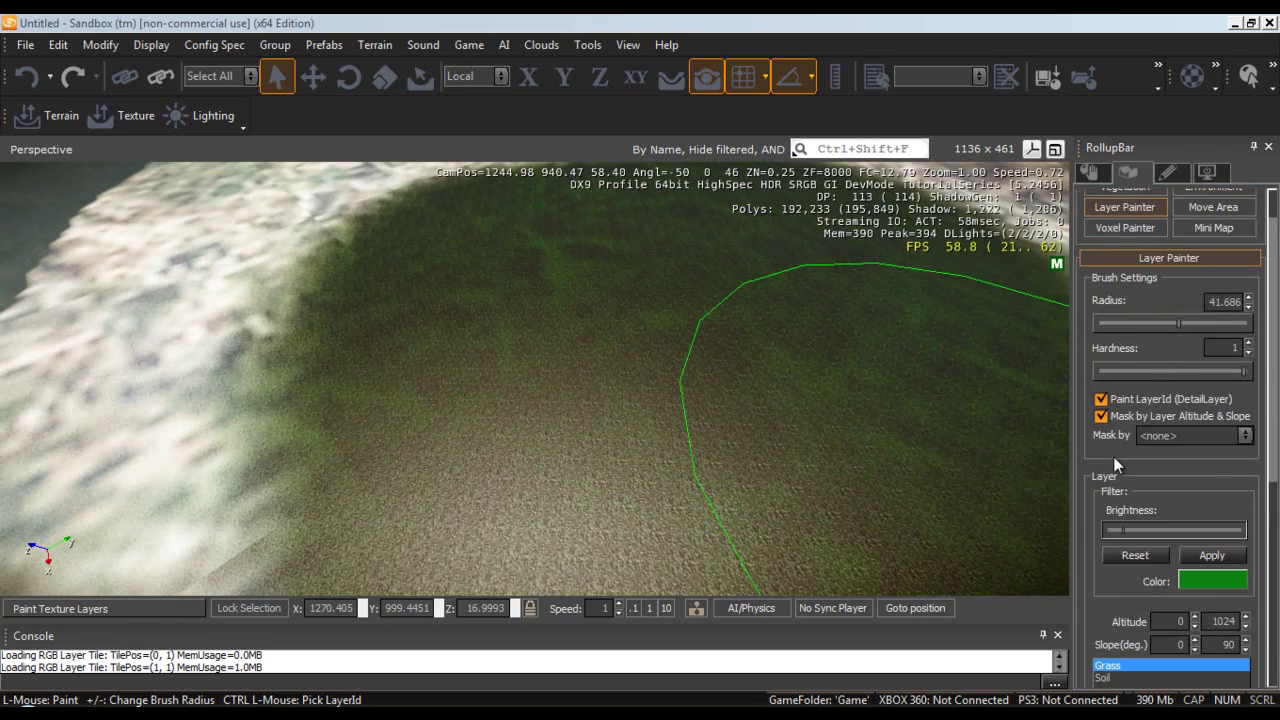
{"action": "right_click_drag", "start_coordinate": [671, 353], "coordinate": [671, 354]}
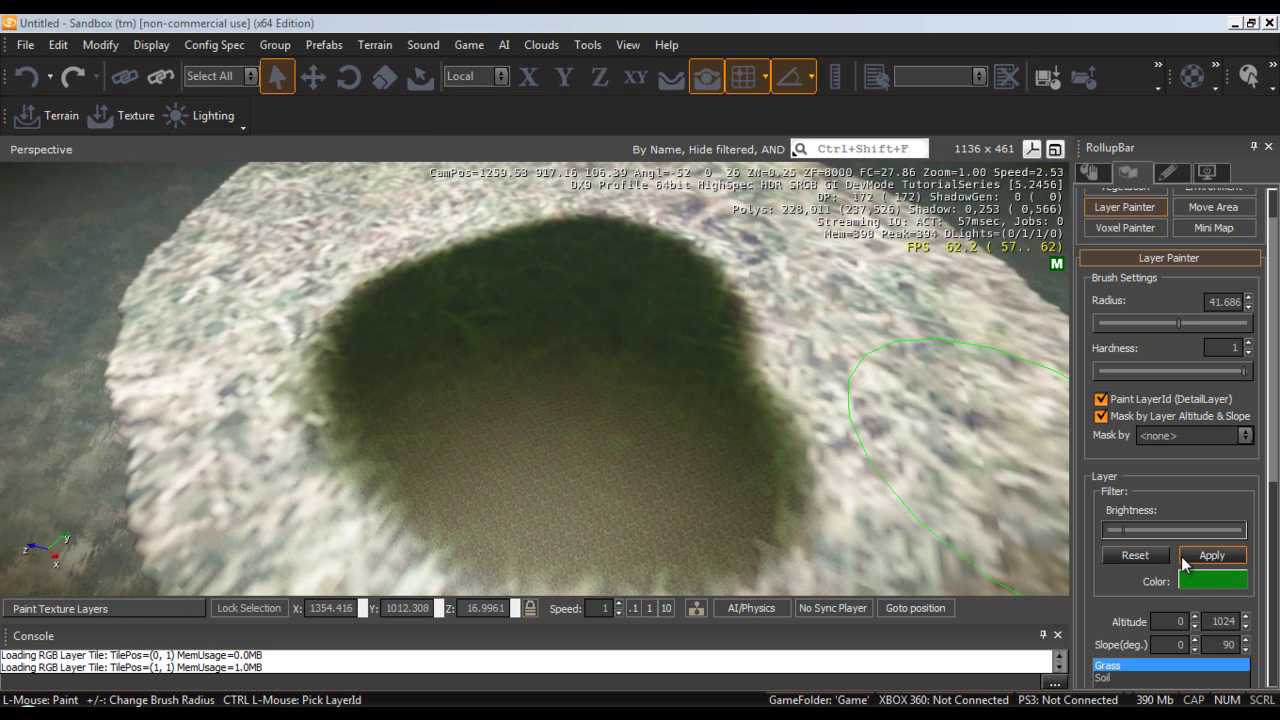
Set the Grass layer's filter colour to white RGB 255, 255, 255 and try a lower brightness on the green patch.
{"action": "left_click", "coordinate": [1194, 583]}
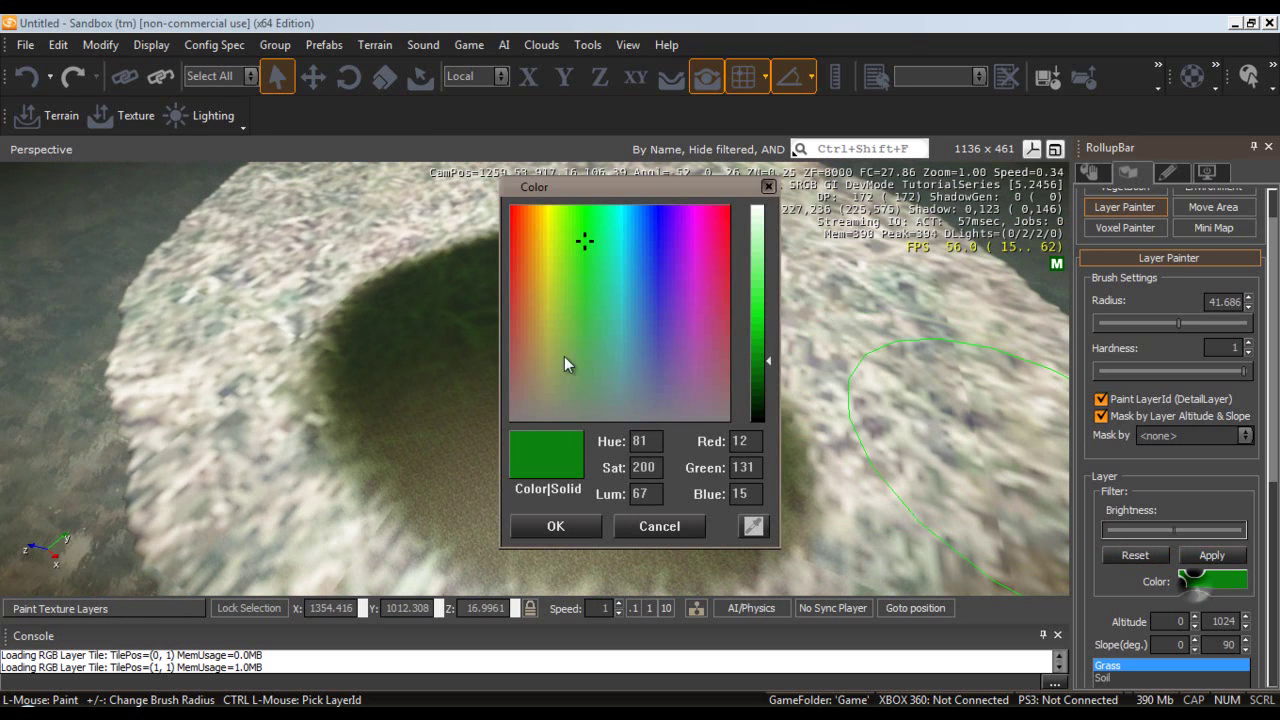
{"action": "left_click_drag", "start_coordinate": [764, 357], "coordinate": [769, 205]}
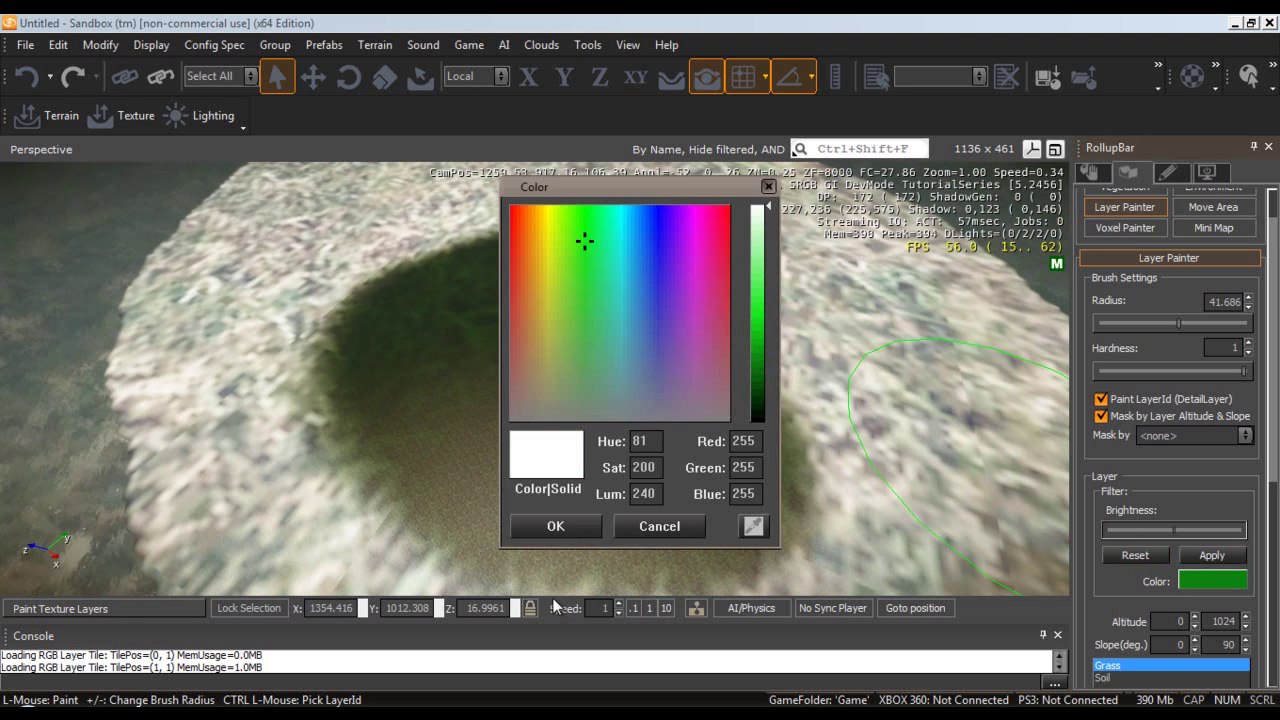
{"action": "left_click", "coordinate": [560, 527]}
{"action": "left_click_drag", "start_coordinate": [1175, 530], "coordinate": [1149, 530]}
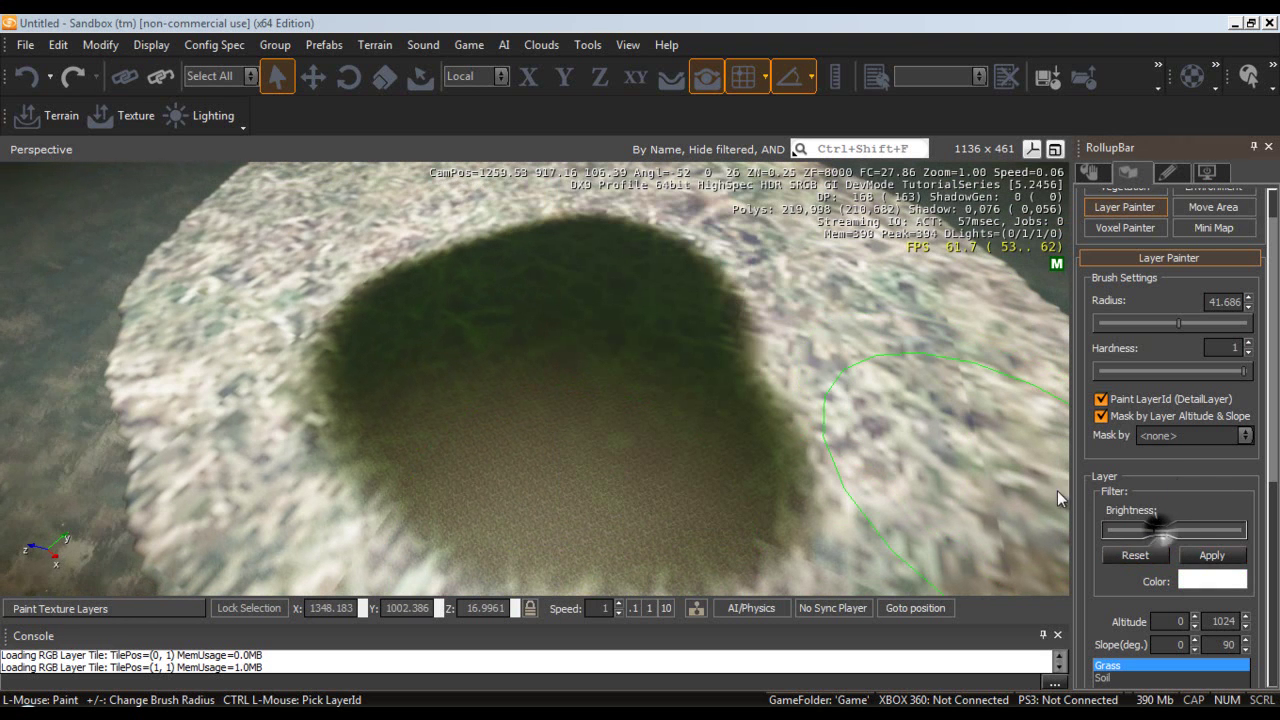
{"action": "left_click", "coordinate": [555, 329]}
Reset the Grass layer's filter and paint over the remaining dark green patch with the unfiltered grass.
{"action": "left_click", "coordinate": [1150, 556]}
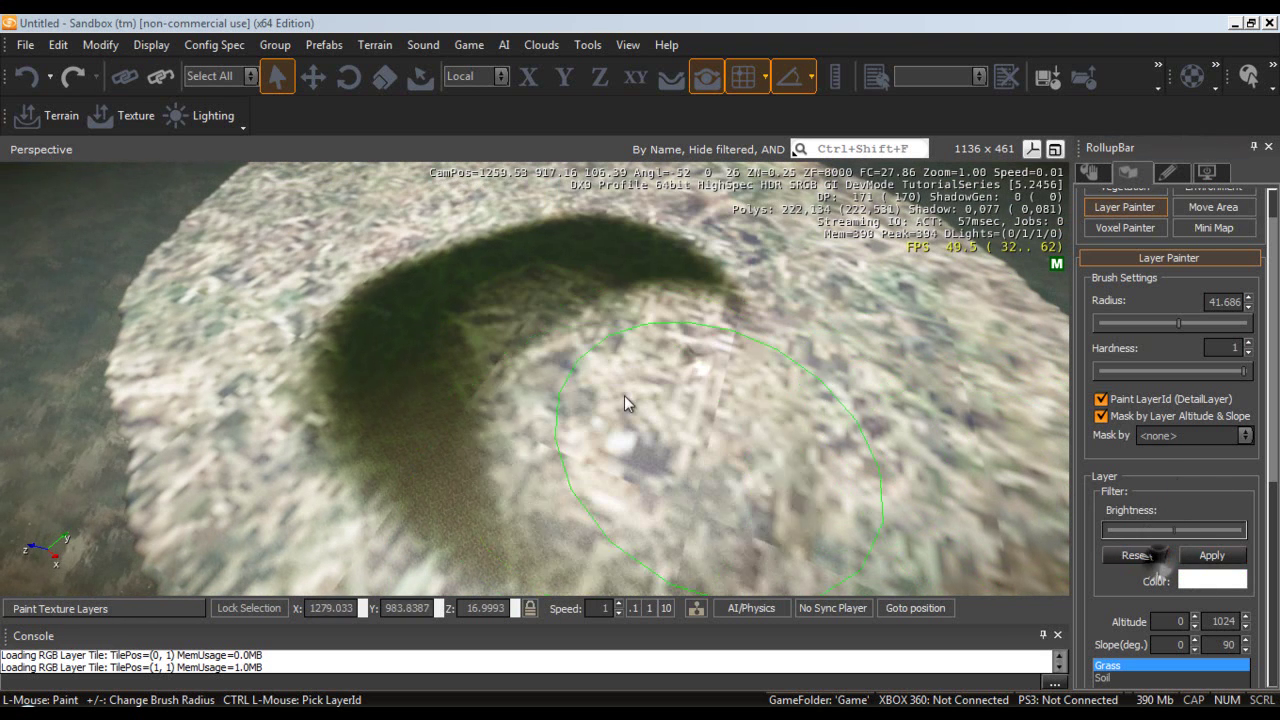
{"action": "mouse_move", "coordinate": [416, 453]}
{"action": "left_mouse_down"}
{"action": "mouse_move", "coordinate": [348, 277]}
{"action": "mouse_move", "coordinate": [651, 430]}
{"action": "mouse_move", "coordinate": [712, 354]}
{"action": "left_mouse_up"}
{"action": "key", "text": "w"}
{"action": "mouse_move", "coordinate": [712, 354]}
{"action": "right_mouse_down"}
{"action": "mouse_move", "coordinate": [716, 365]}
{"action": "mouse_move", "coordinate": [713, 354]}
{"action": "right_mouse_up"}
{"action": "key", "text": "w"}
{"action": "key", "text": "s"}
{"action": "key", "text": "s"}
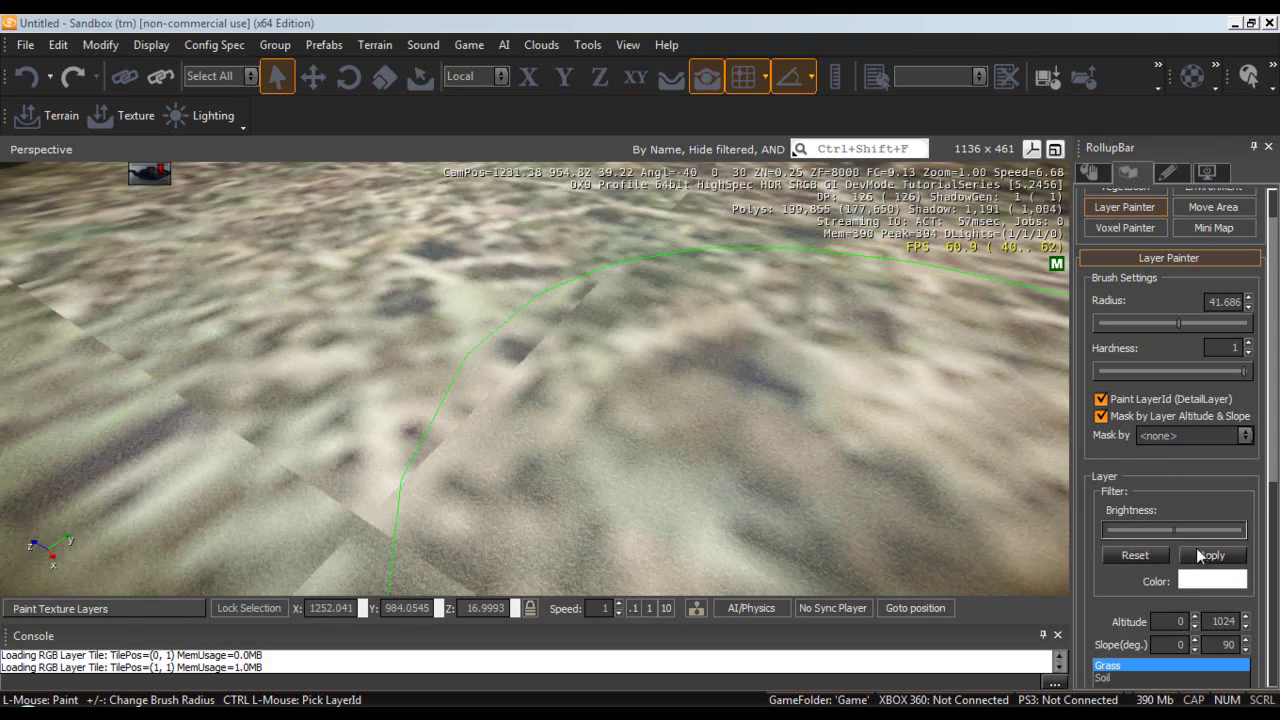
Switch to the Soil layer, reduce the brush radius and paint a stroke of soil across the plateau.
{"action": "left_click_drag", "start_coordinate": [1118, 610], "coordinate": [1118, 509]}
{"action": "left_click", "coordinate": [1111, 578]}
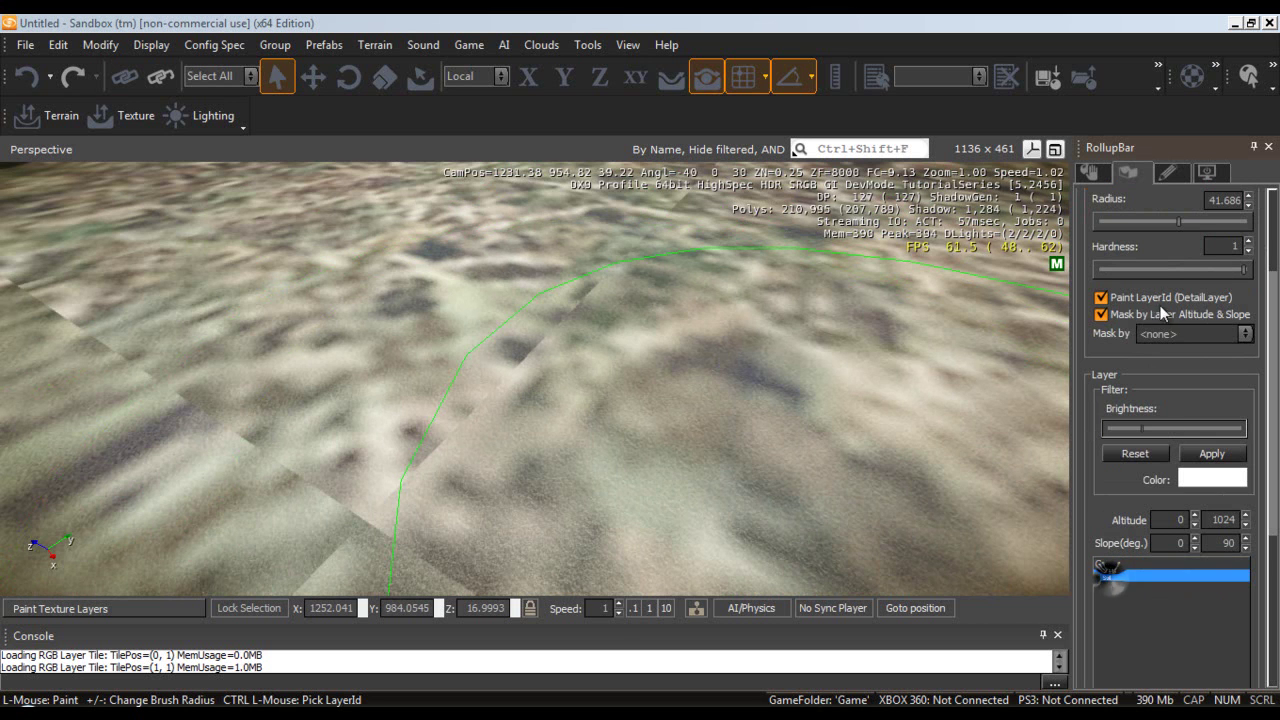
{"action": "left_click", "coordinate": [1135, 222]}
{"action": "left_click_drag", "start_coordinate": [1135, 221], "coordinate": [1149, 222]}
{"action": "mouse_move", "coordinate": [637, 429]}
{"action": "left_mouse_down"}
{"action": "mouse_move", "coordinate": [663, 492]}
{"action": "mouse_move", "coordinate": [462, 394]}
{"action": "mouse_move", "coordinate": [586, 339]}
{"action": "mouse_move", "coordinate": [844, 389]}
{"action": "mouse_move", "coordinate": [550, 497]}
{"action": "mouse_move", "coordinate": [669, 325]}
{"action": "mouse_move", "coordinate": [507, 541]}
{"action": "mouse_move", "coordinate": [814, 352]}
{"action": "left_mouse_up"}
{"action": "key", "text": "w"}
{"action": "right_click_drag", "start_coordinate": [814, 352], "coordinate": [795, 352]}
{"action": "key", "text": "s"}
{"action": "key", "text": "w"}
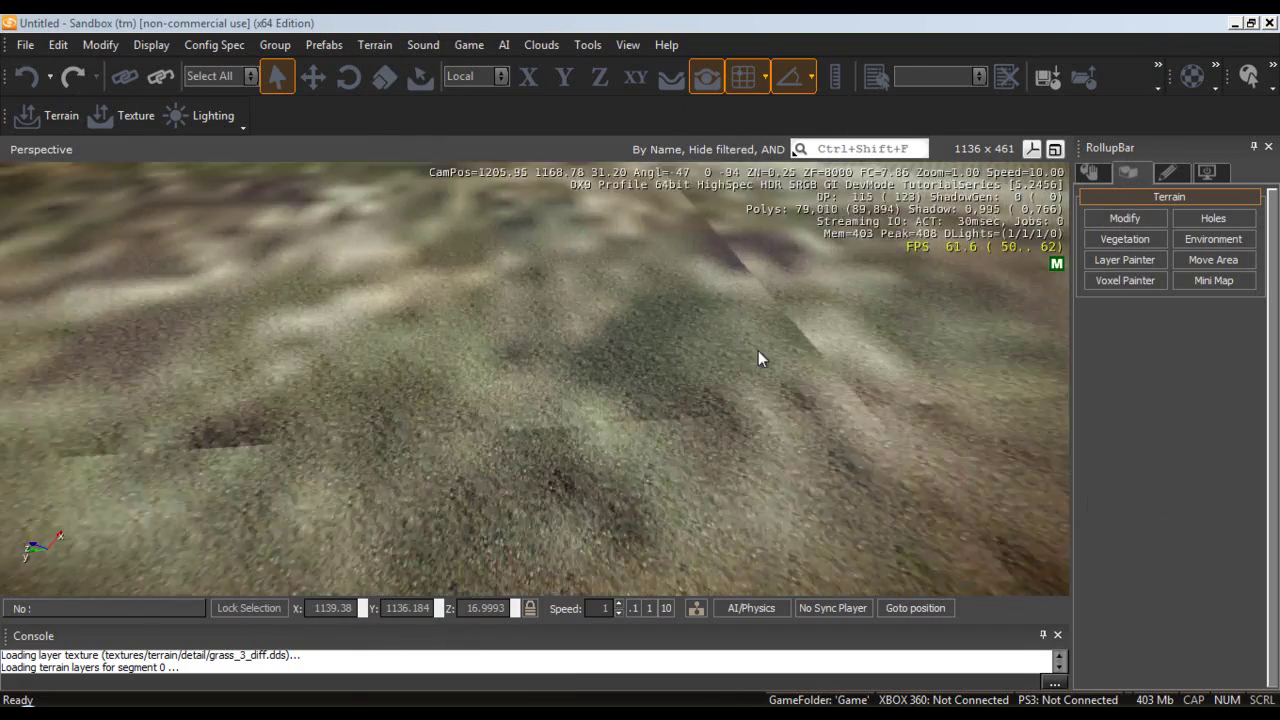
Paint a spot of the Default layer over the grass strip beside the soil strip.
{"action": "key", "text": "w"}
{"action": "right_click_drag", "start_coordinate": [758, 350], "coordinate": [770, 365]}
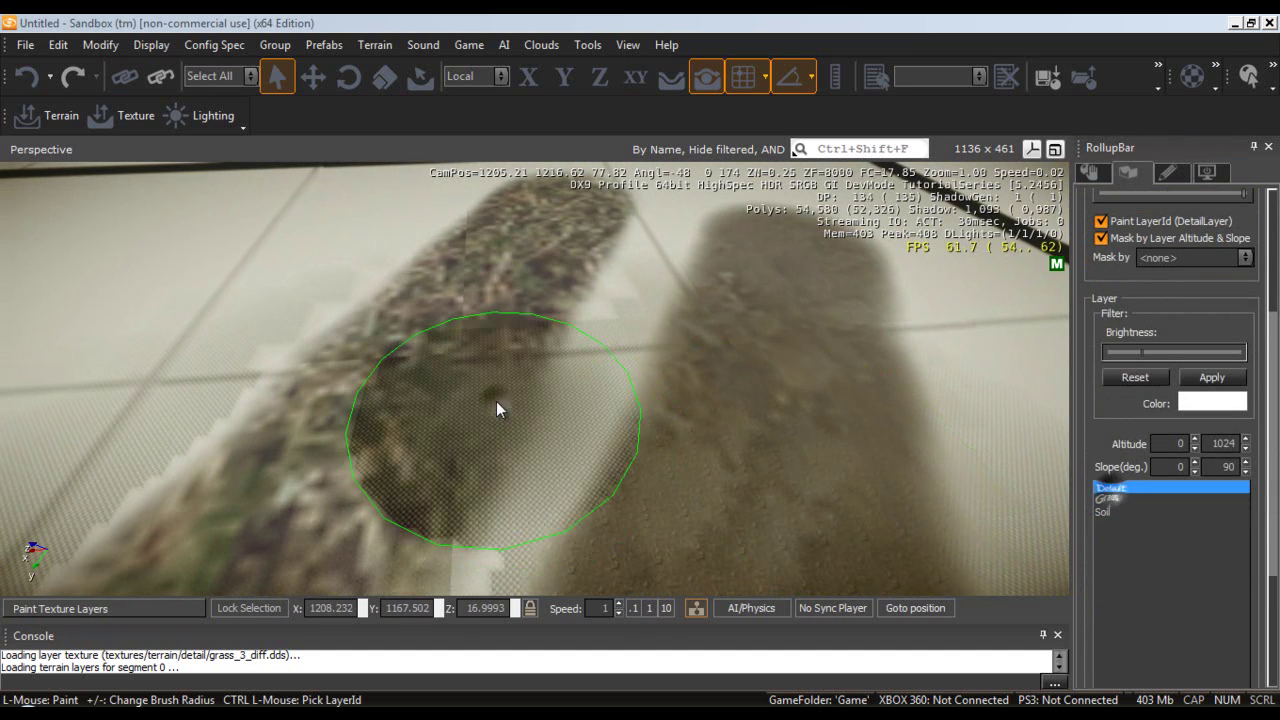
{"action": "left_click_drag", "start_coordinate": [496, 401], "coordinate": [486, 400]}
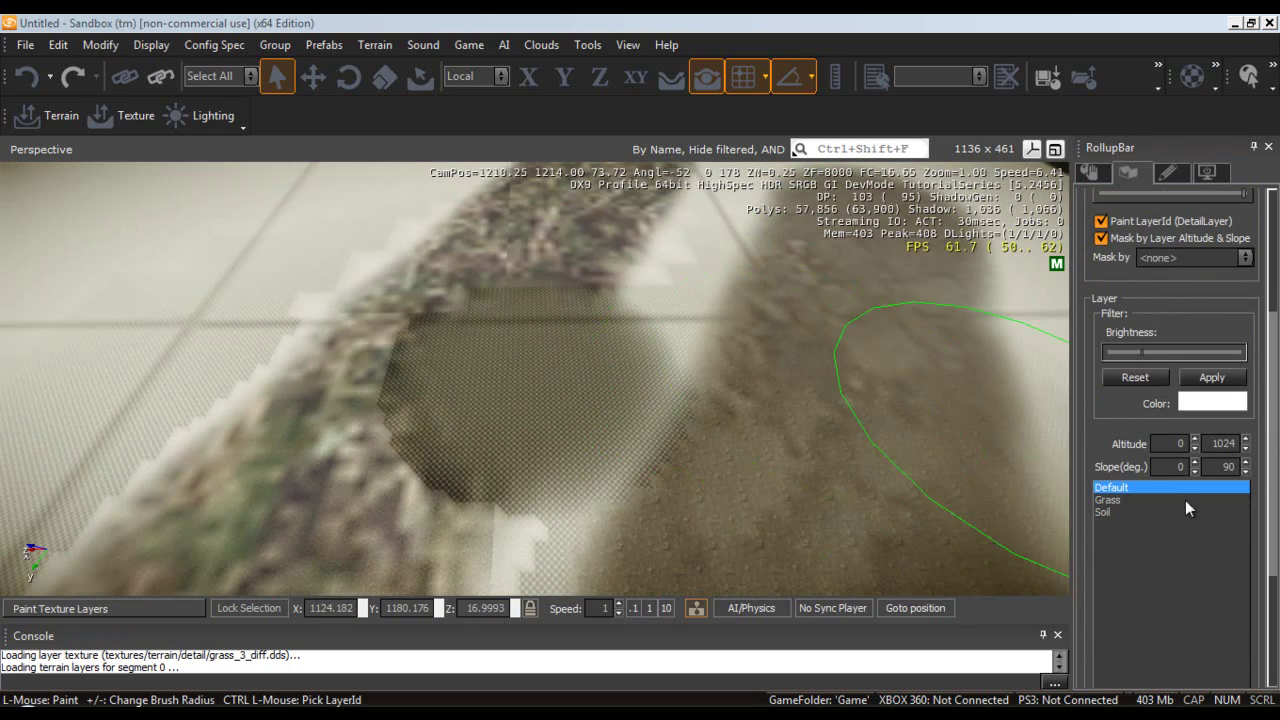
Switch to the Grass layer and paint it along the strip, over the default spot and up to the soil's edge.
{"action": "left_click", "coordinate": [1185, 501]}
{"action": "mouse_move", "coordinate": [570, 300]}
{"action": "left_mouse_down"}
{"action": "mouse_move", "coordinate": [338, 463]}
{"action": "mouse_move", "coordinate": [505, 252]}
{"action": "left_mouse_up"}
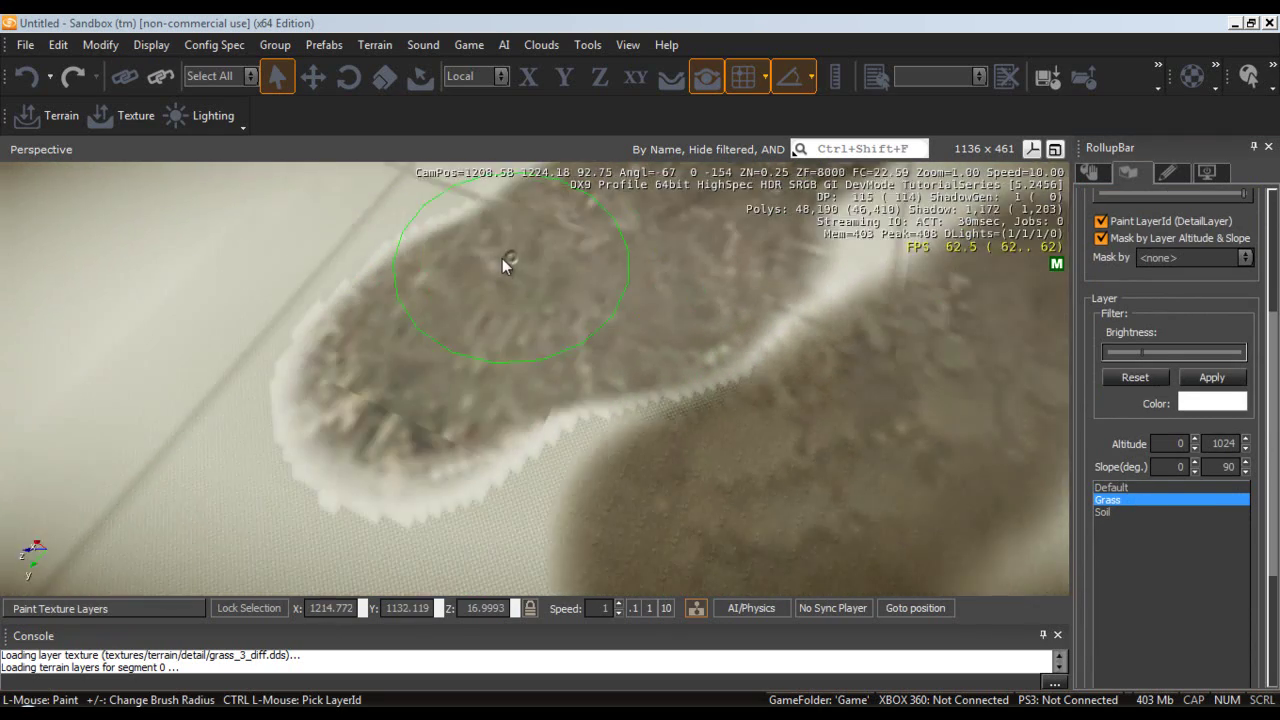
{"action": "mouse_move", "coordinate": [502, 258]}
{"action": "left_mouse_down"}
{"action": "mouse_move", "coordinate": [430, 323]}
{"action": "mouse_move", "coordinate": [535, 318]}
{"action": "left_mouse_up"}
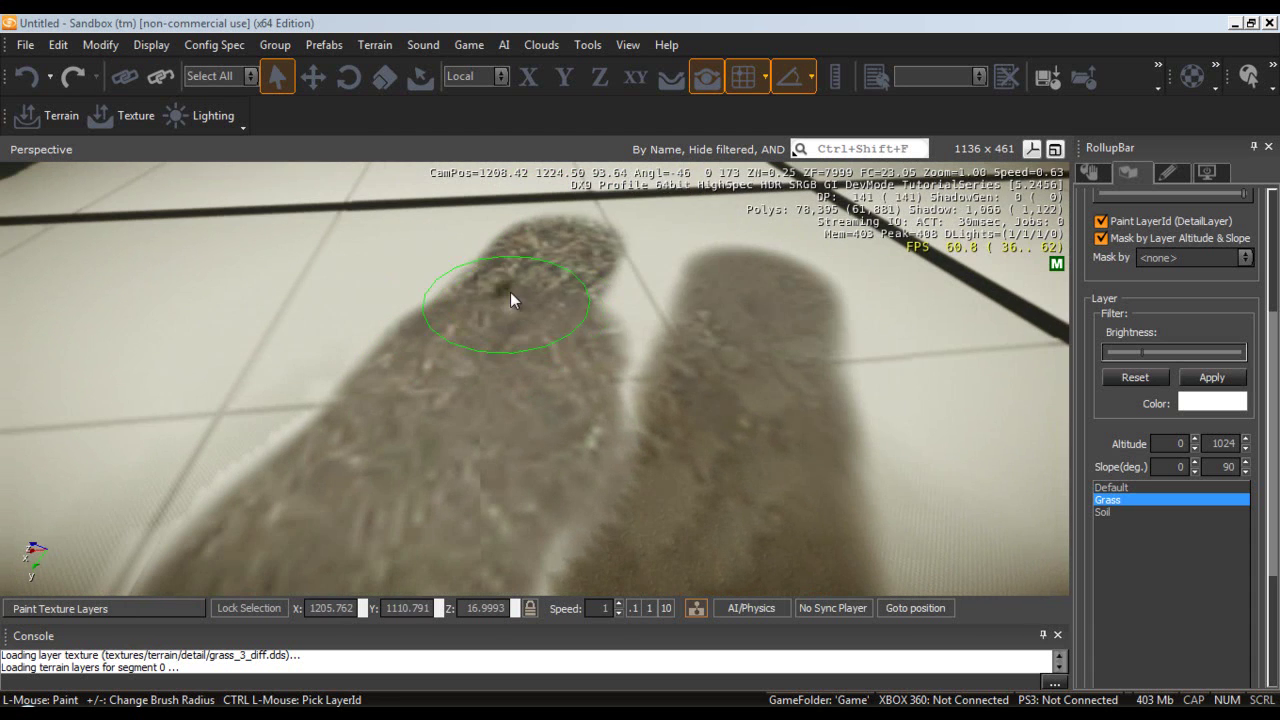
{"action": "mouse_move", "coordinate": [616, 250]}
{"action": "left_mouse_down"}
{"action": "mouse_move", "coordinate": [616, 301]}
{"action": "mouse_move", "coordinate": [538, 407]}
{"action": "mouse_move", "coordinate": [649, 289]}
{"action": "left_mouse_up"}
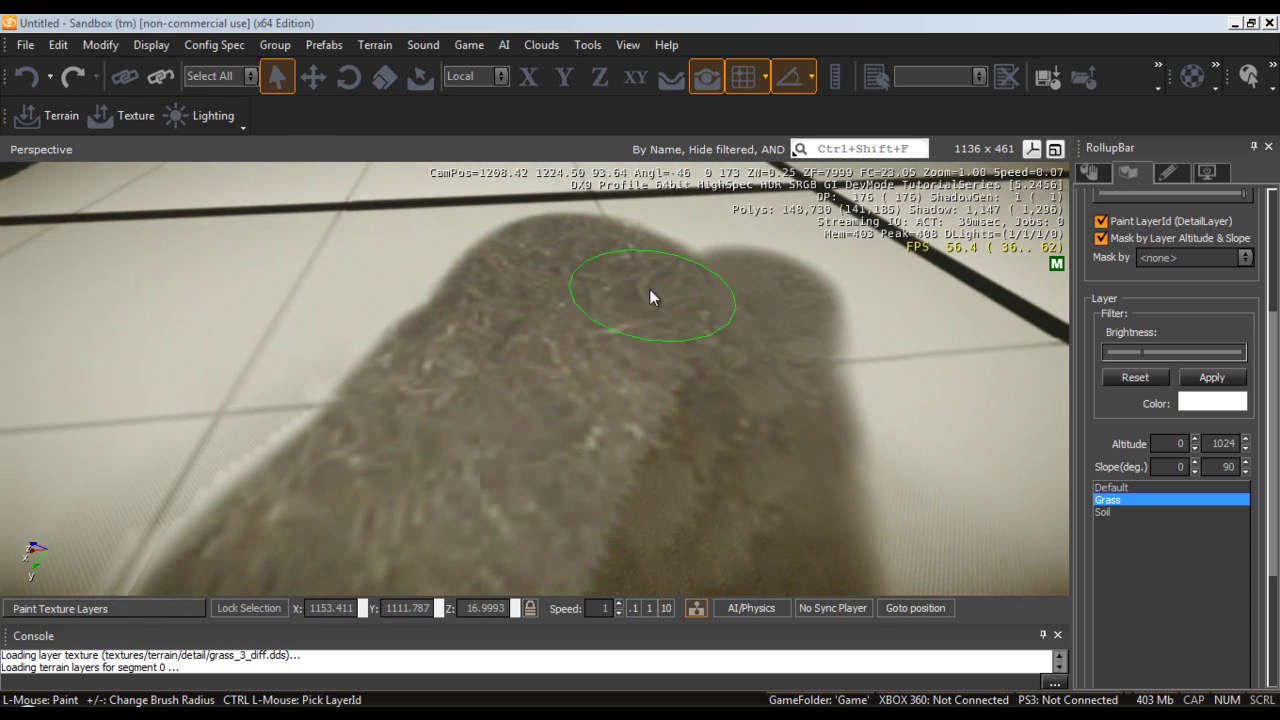